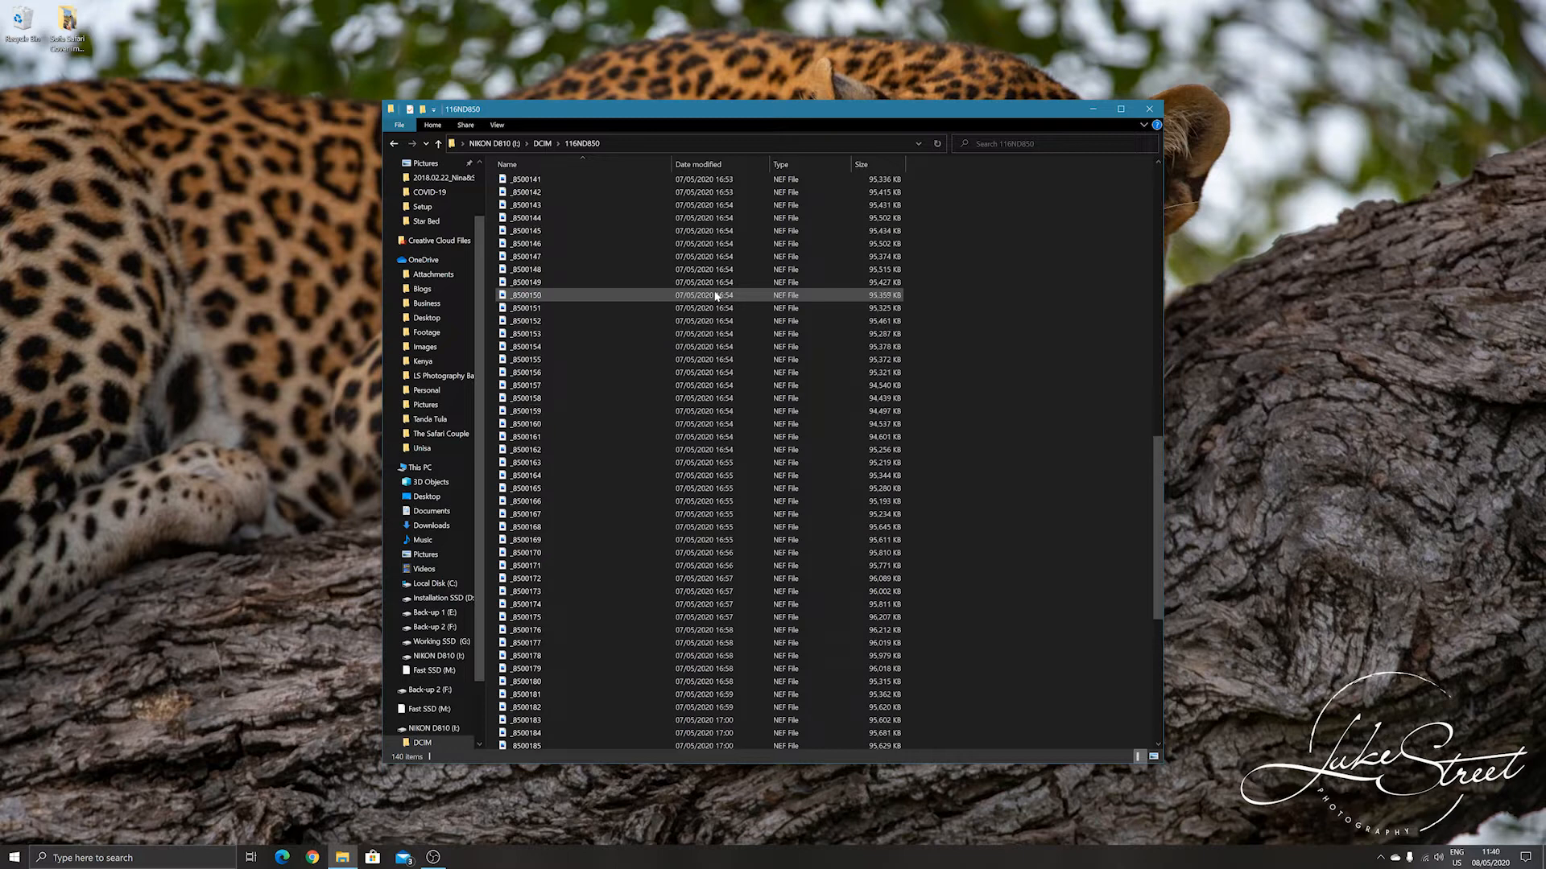
{"action": "scroll", "coordinate": [717, 297], "scroll_direction": "up", "scroll_amount": 5}
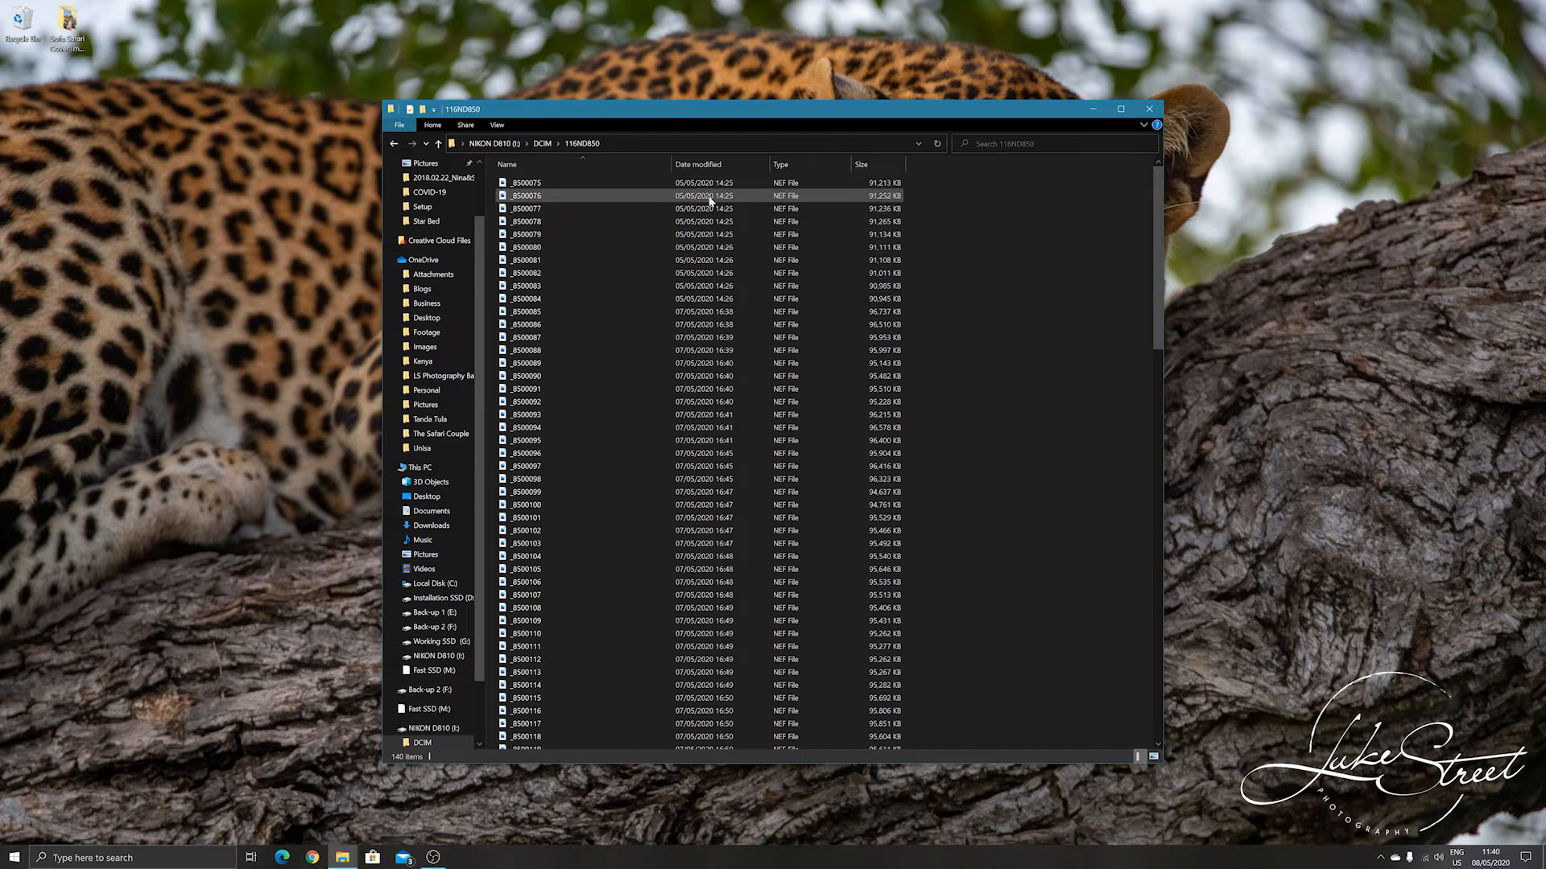
Cut the NEF files from _8500085 through _8500214 in the memory card's 116ND850 folder.
{"action": "left_click", "coordinate": [701, 312]}
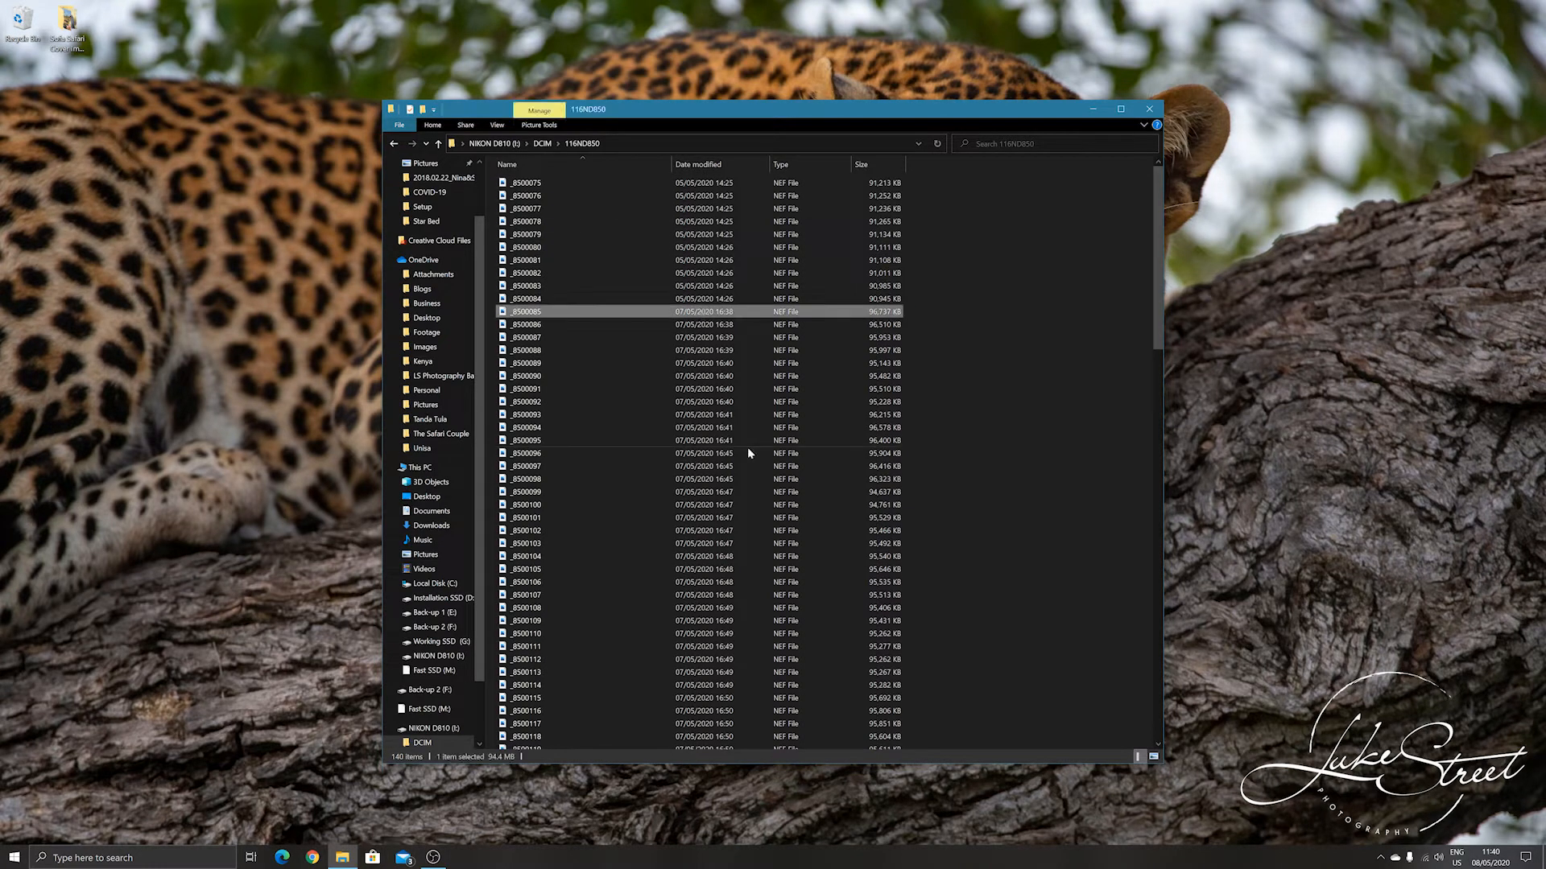
{"action": "scroll", "coordinate": [640, 354], "scroll_direction": "down", "scroll_amount": 19}
{"action": "scroll", "coordinate": [638, 350], "scroll_direction": "down", "scroll_amount": 13}
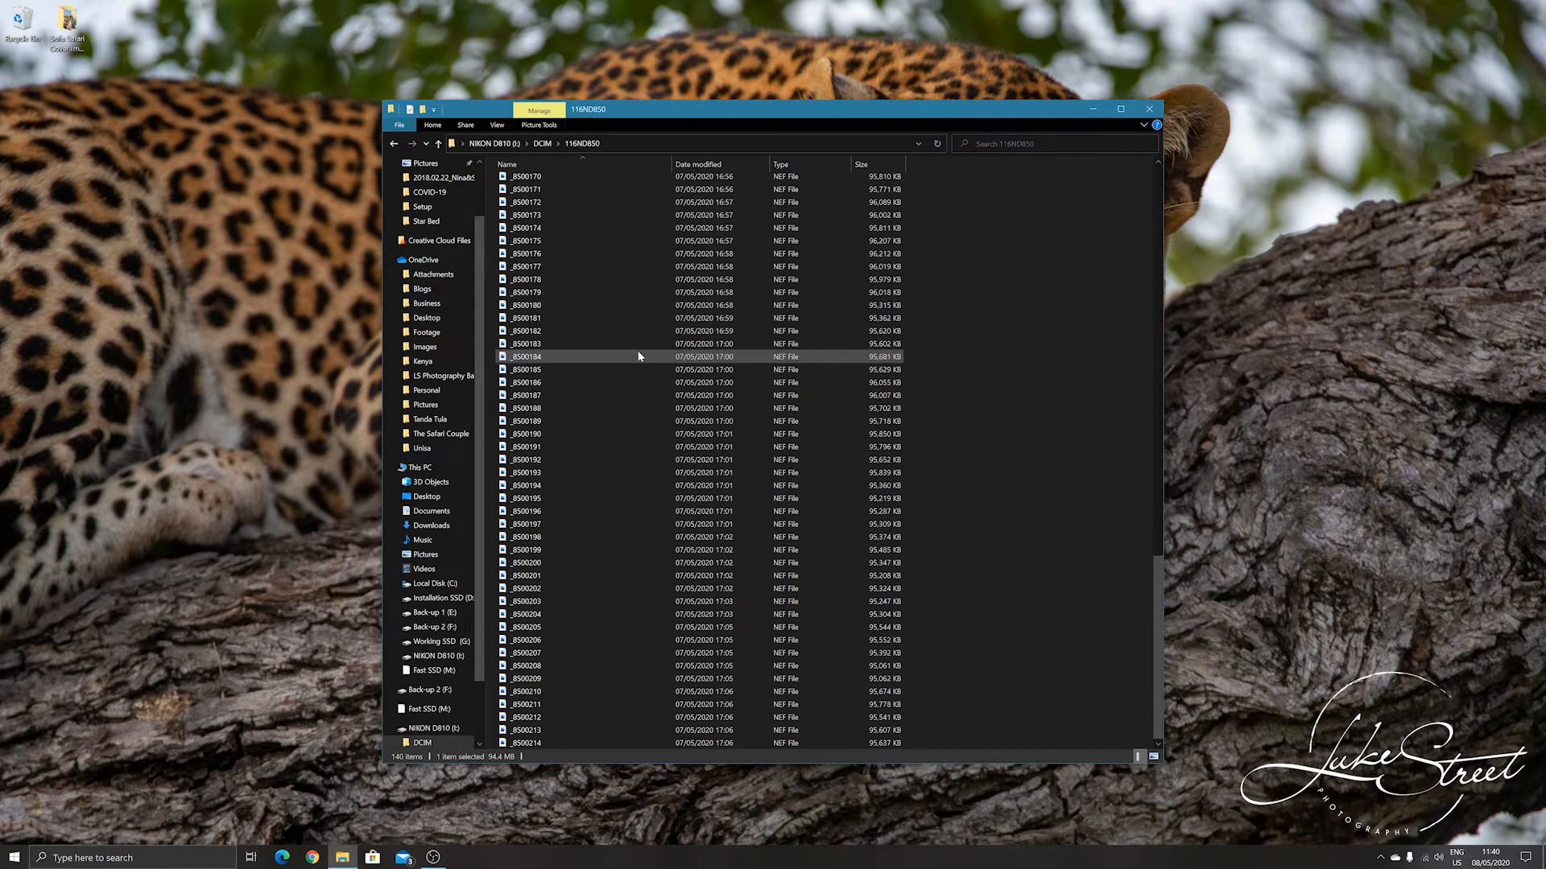
{"action": "left_click", "coordinate": [593, 744], "text": "shift"}
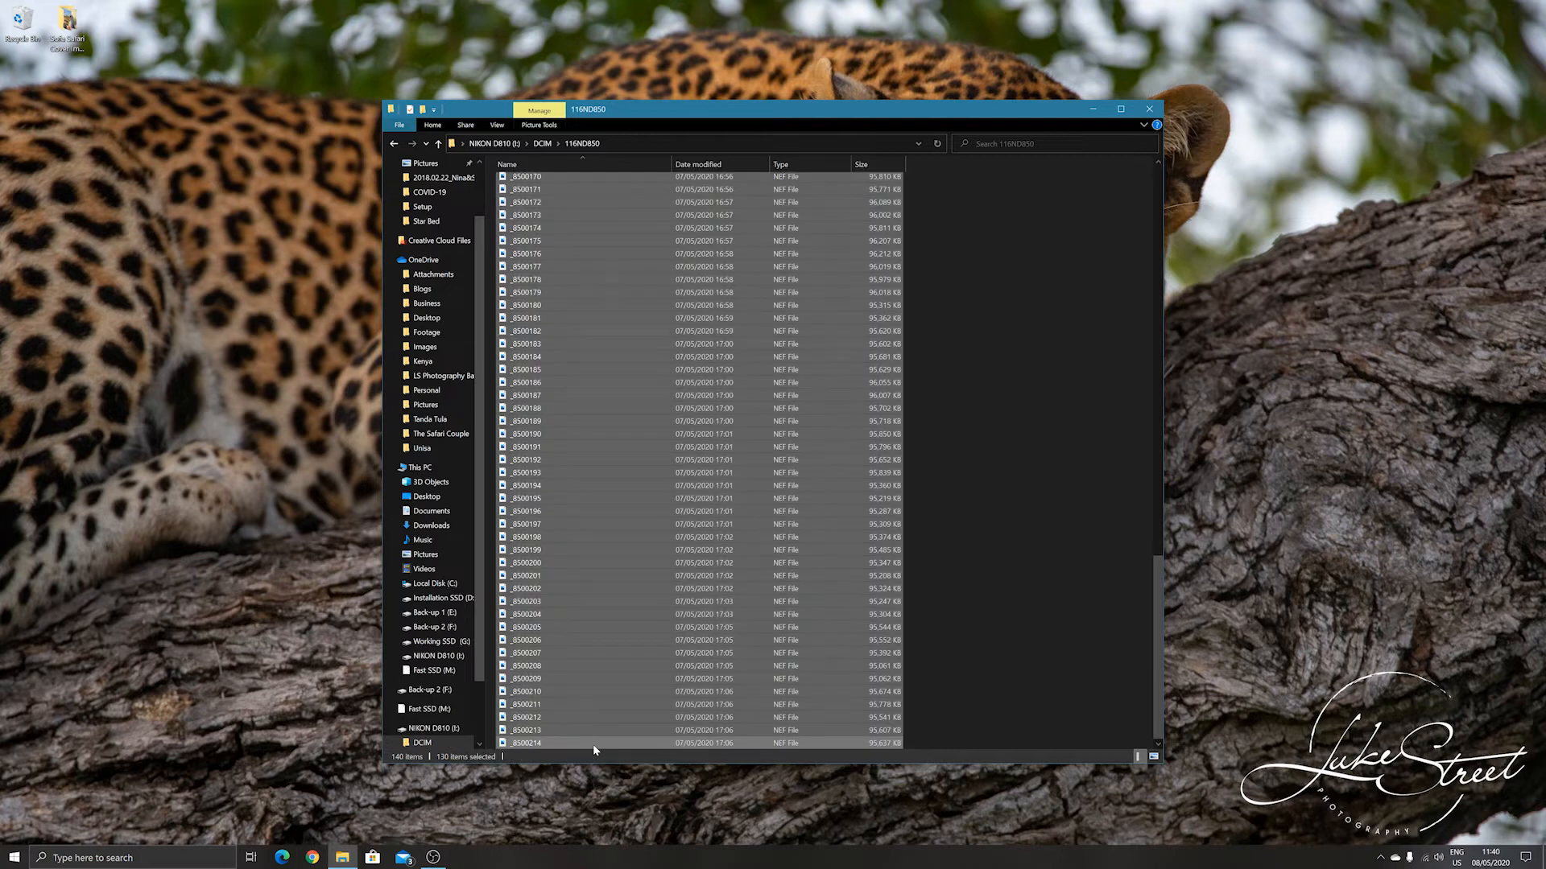
{"action": "right_click", "coordinate": [608, 407]}
{"action": "left_click", "coordinate": [669, 513]}
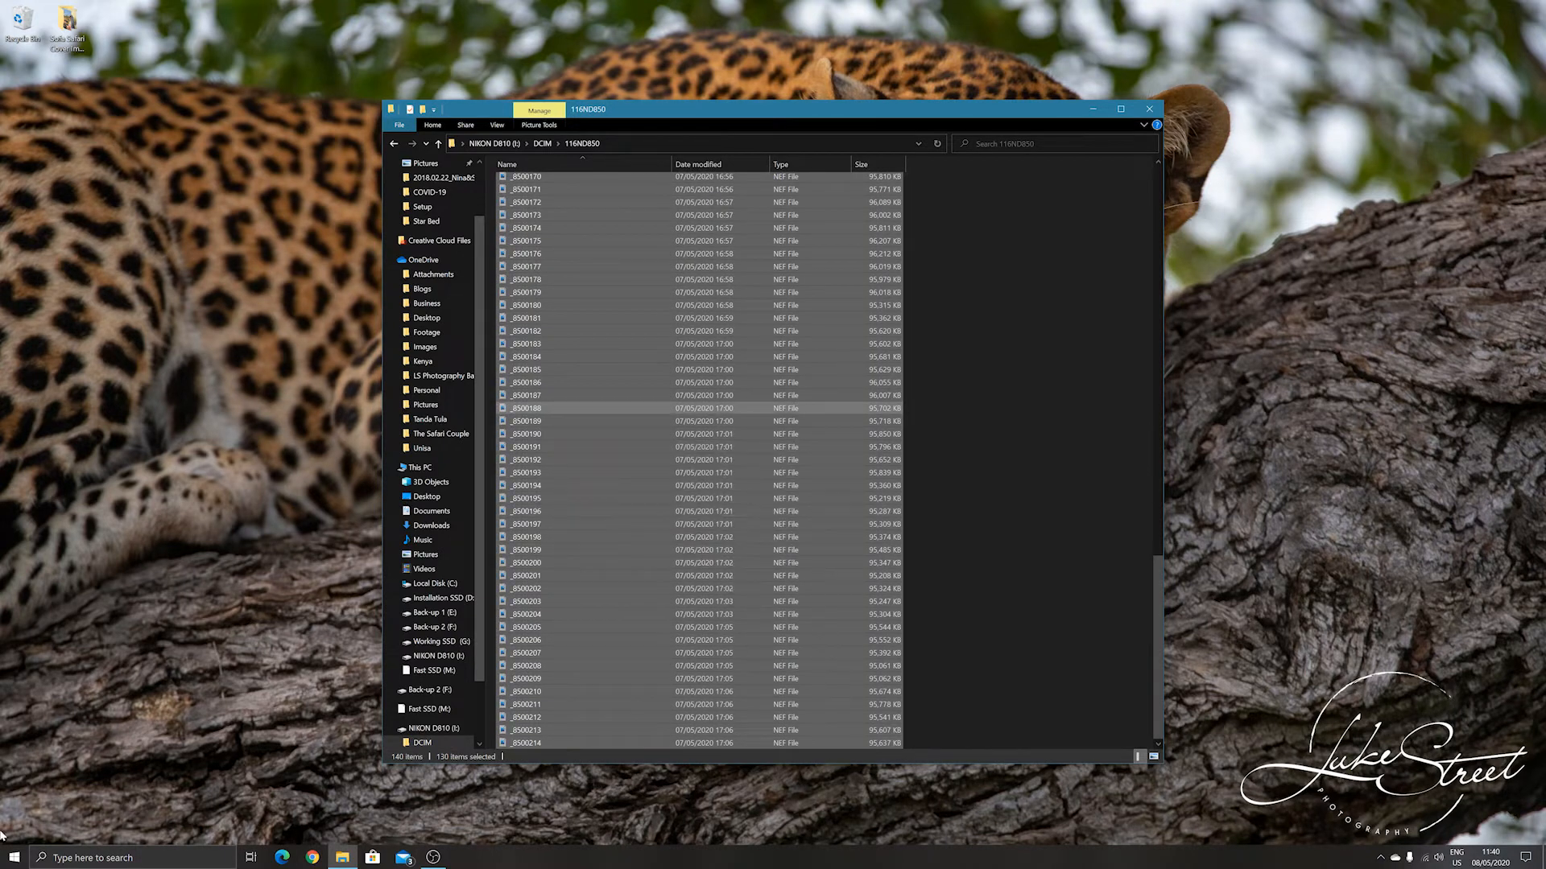
Open a second file window and go to the 2020 > May folder inside the photography business folder on Working SSD (G:).
{"action": "left_click", "coordinate": [8, 858]}
{"action": "left_click", "coordinate": [232, 531]}
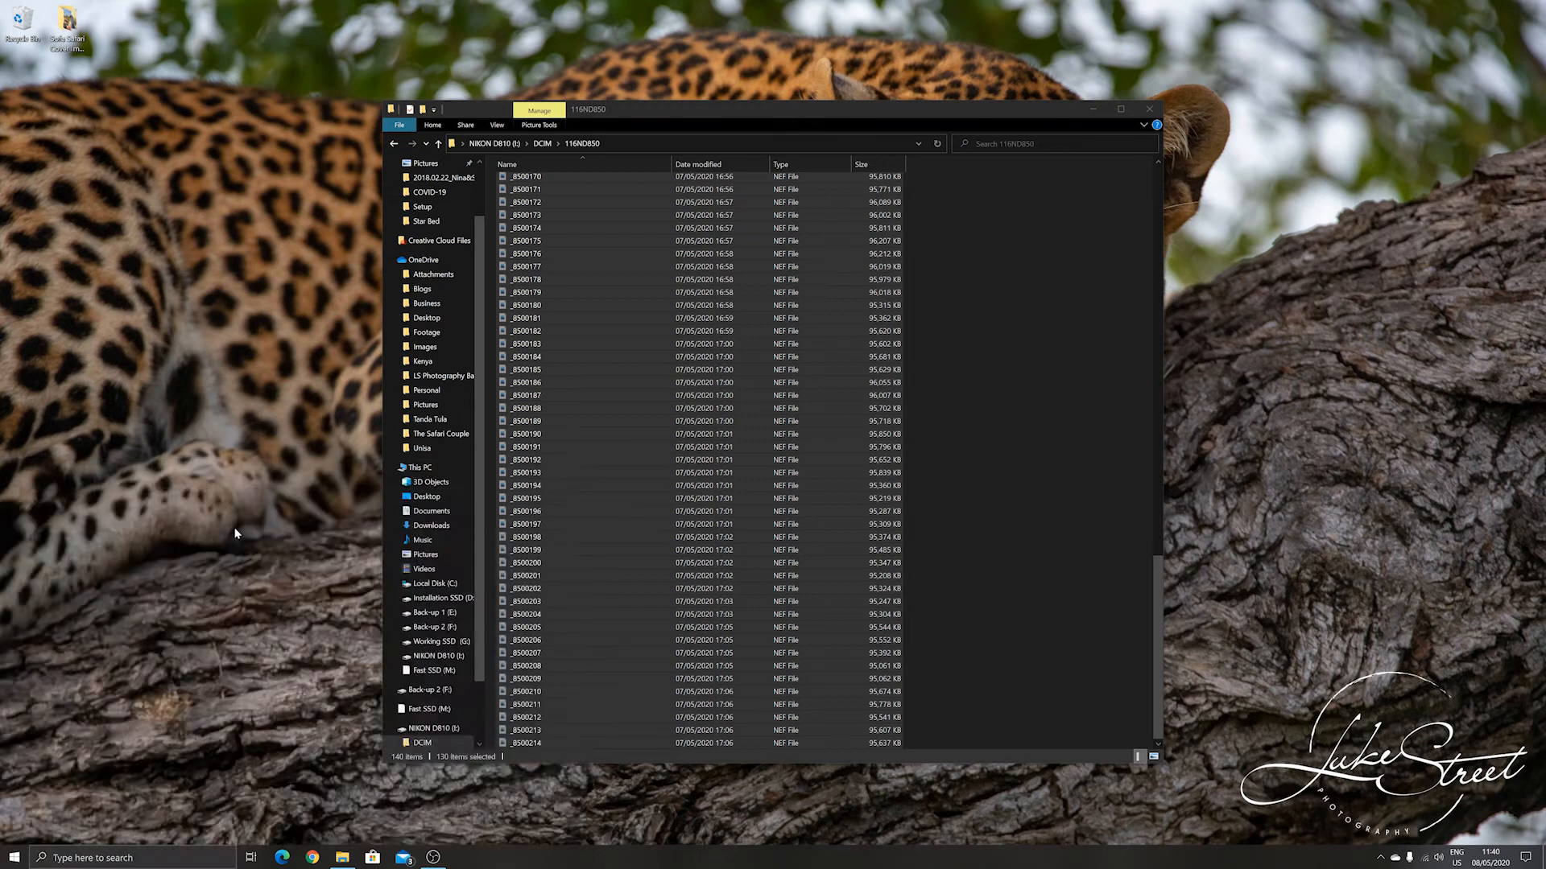
{"action": "left_click_drag", "start_coordinate": [1032, 133], "coordinate": [977, 144]}
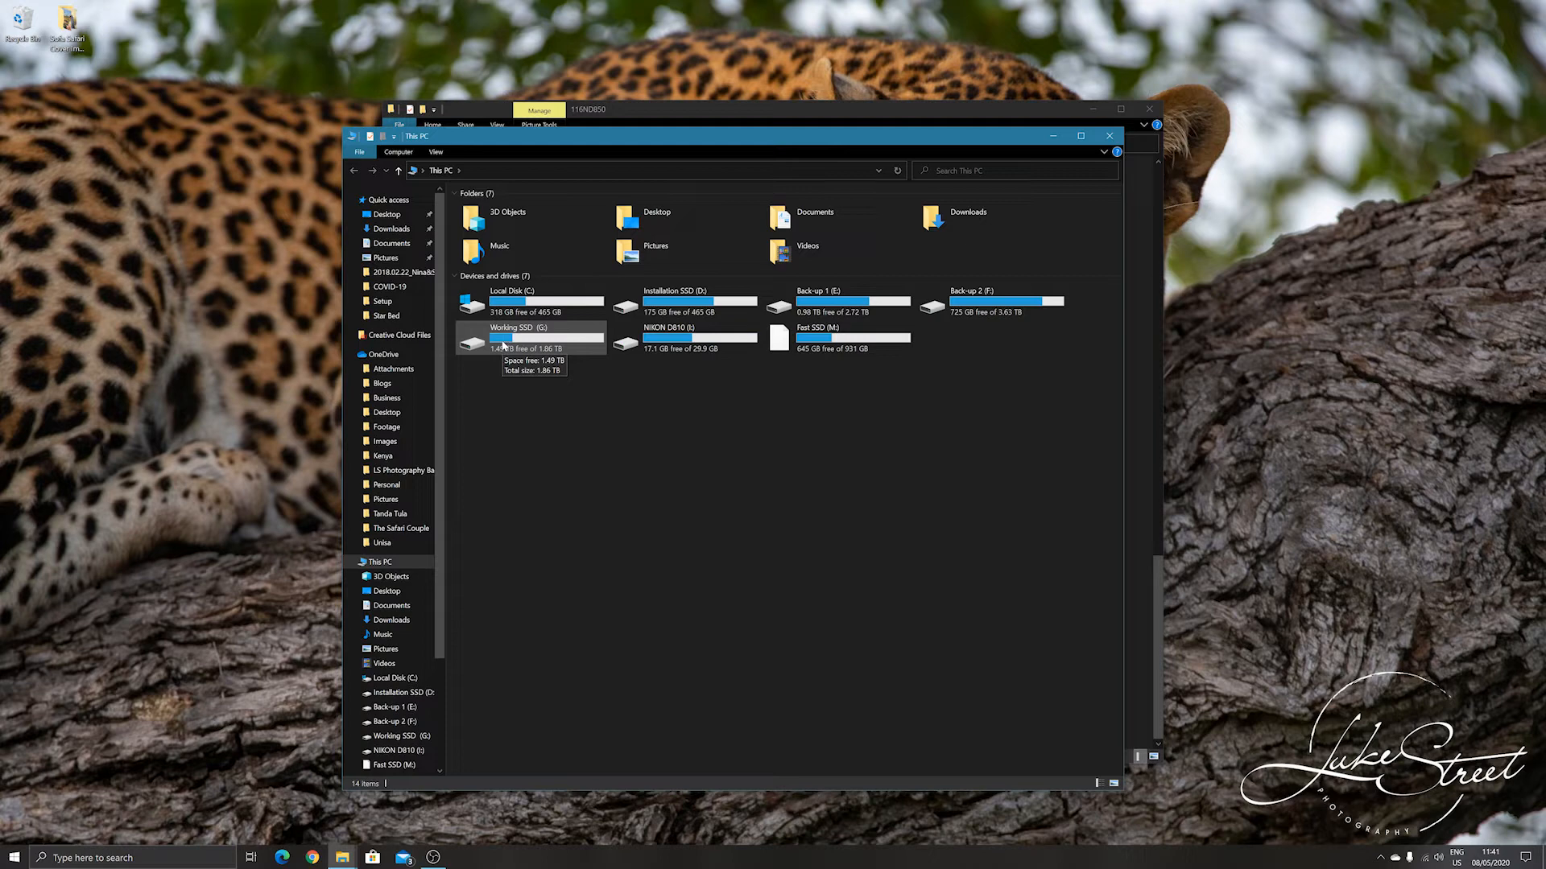
{"action": "double_click", "coordinate": [504, 345]}
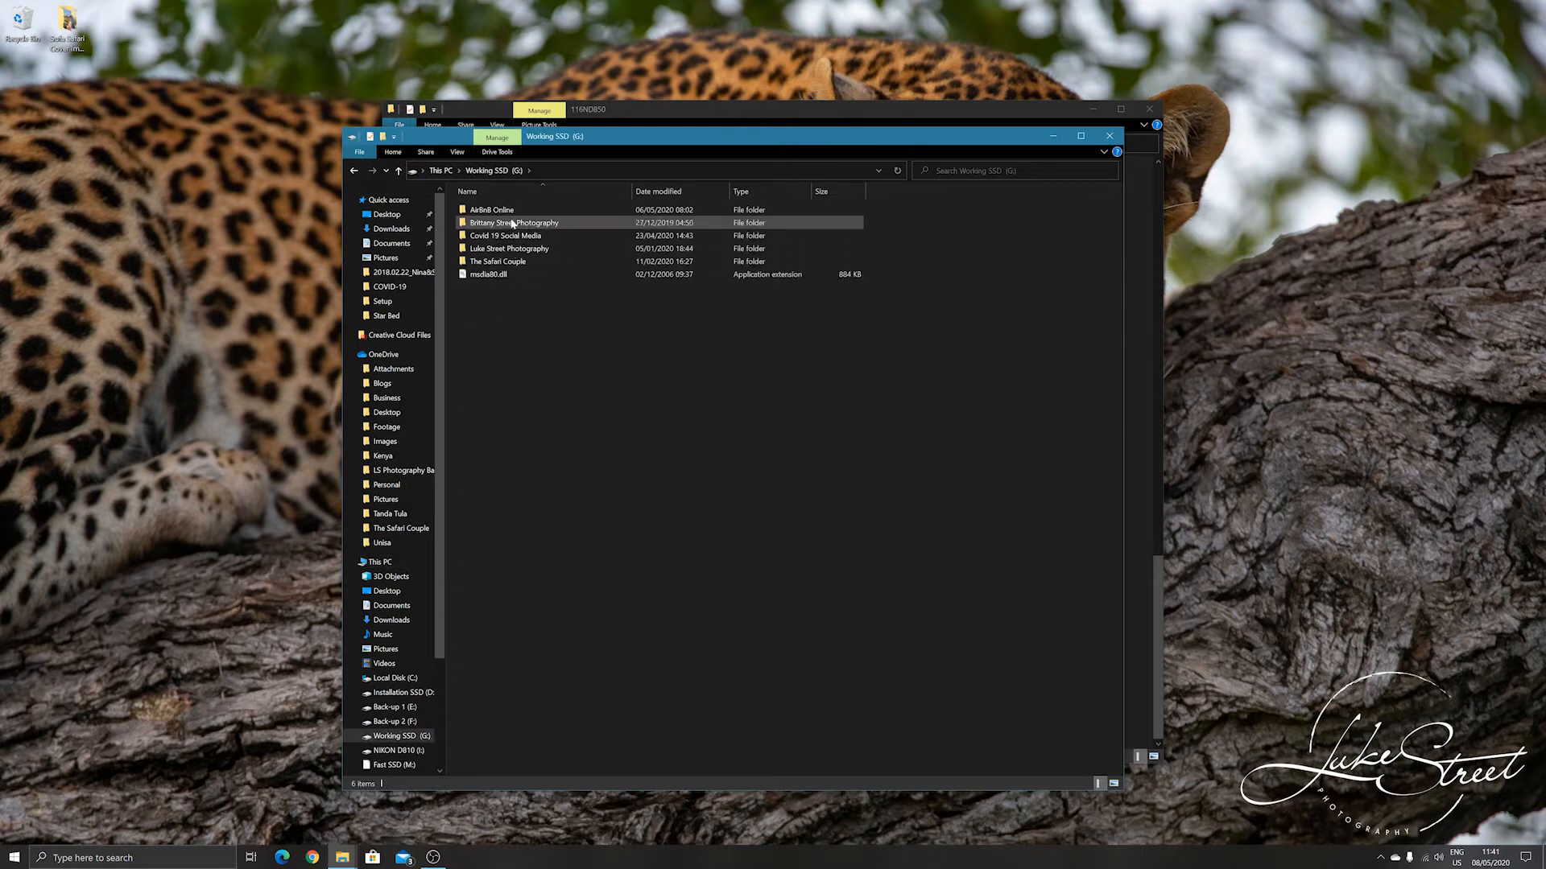
{"action": "double_click", "coordinate": [511, 249]}
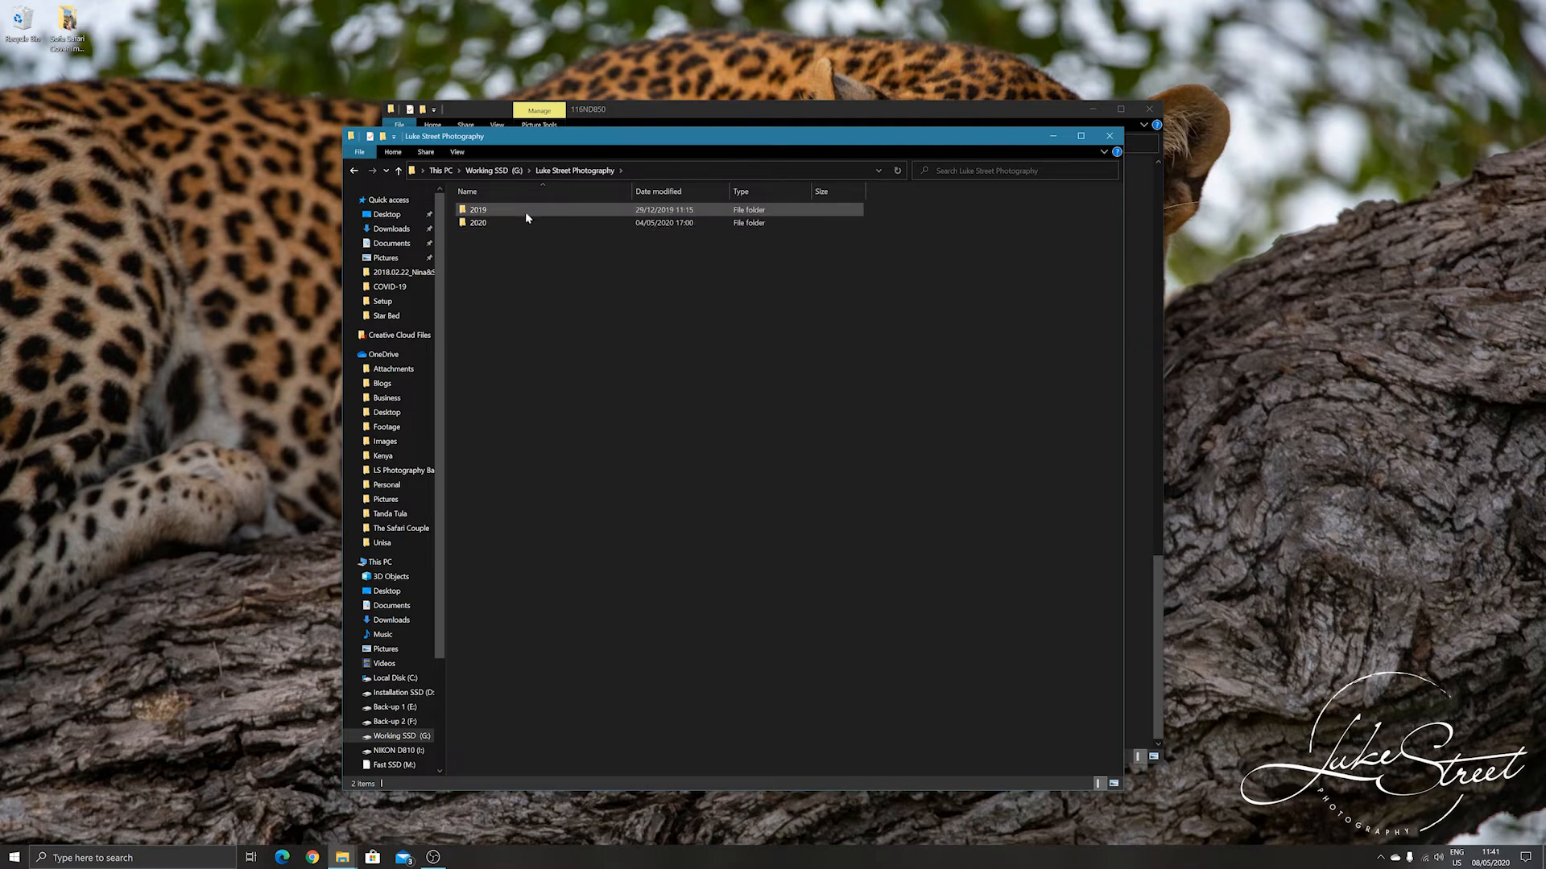
{"action": "mouse_move", "coordinate": [526, 219]}
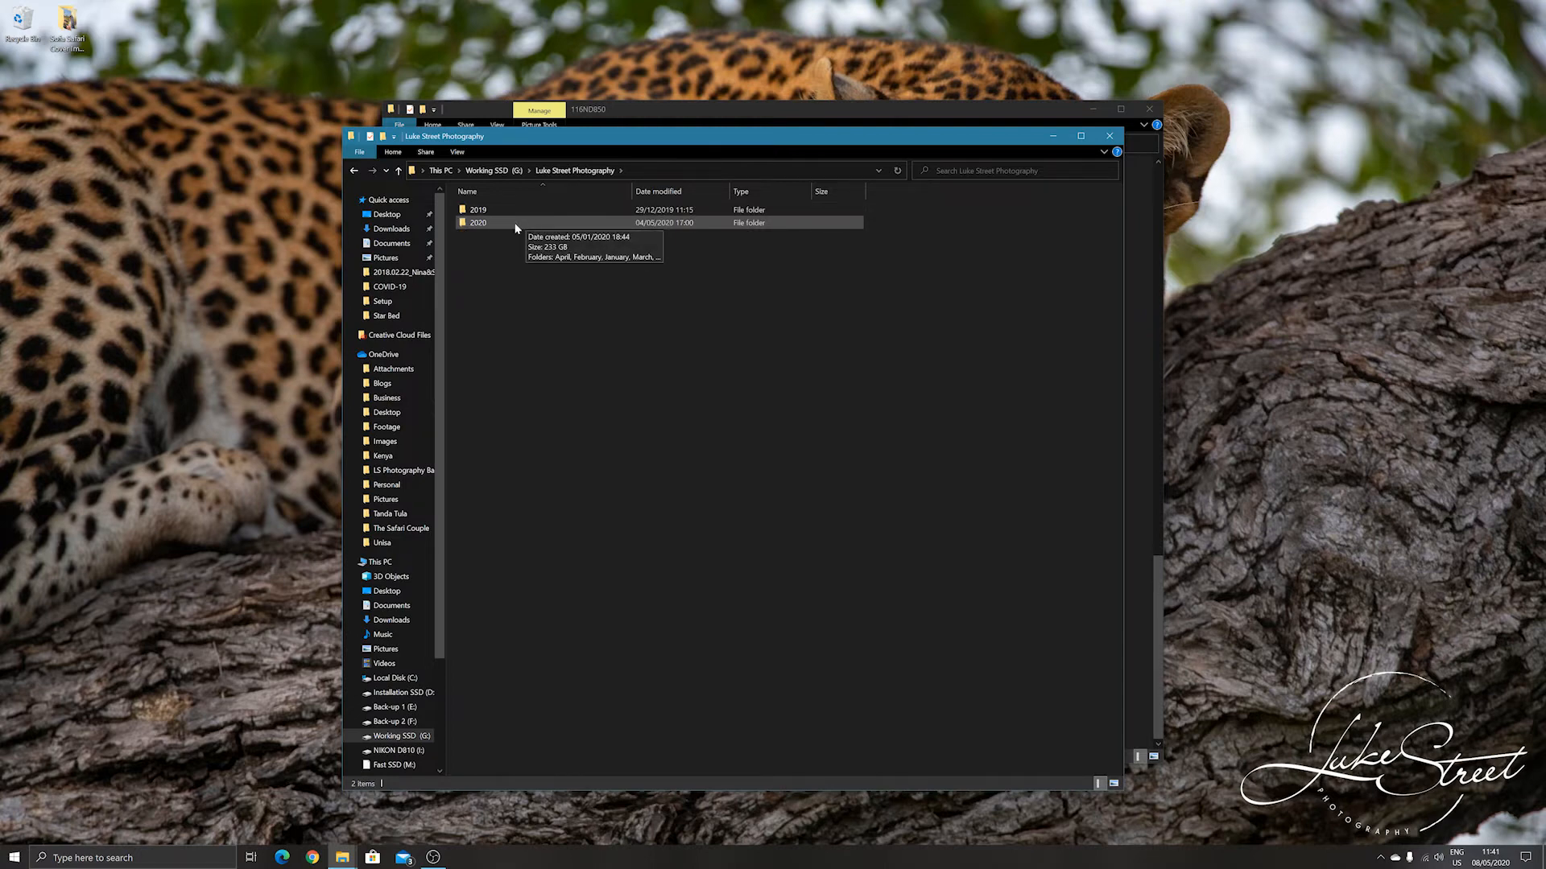
{"action": "double_click", "coordinate": [525, 220]}
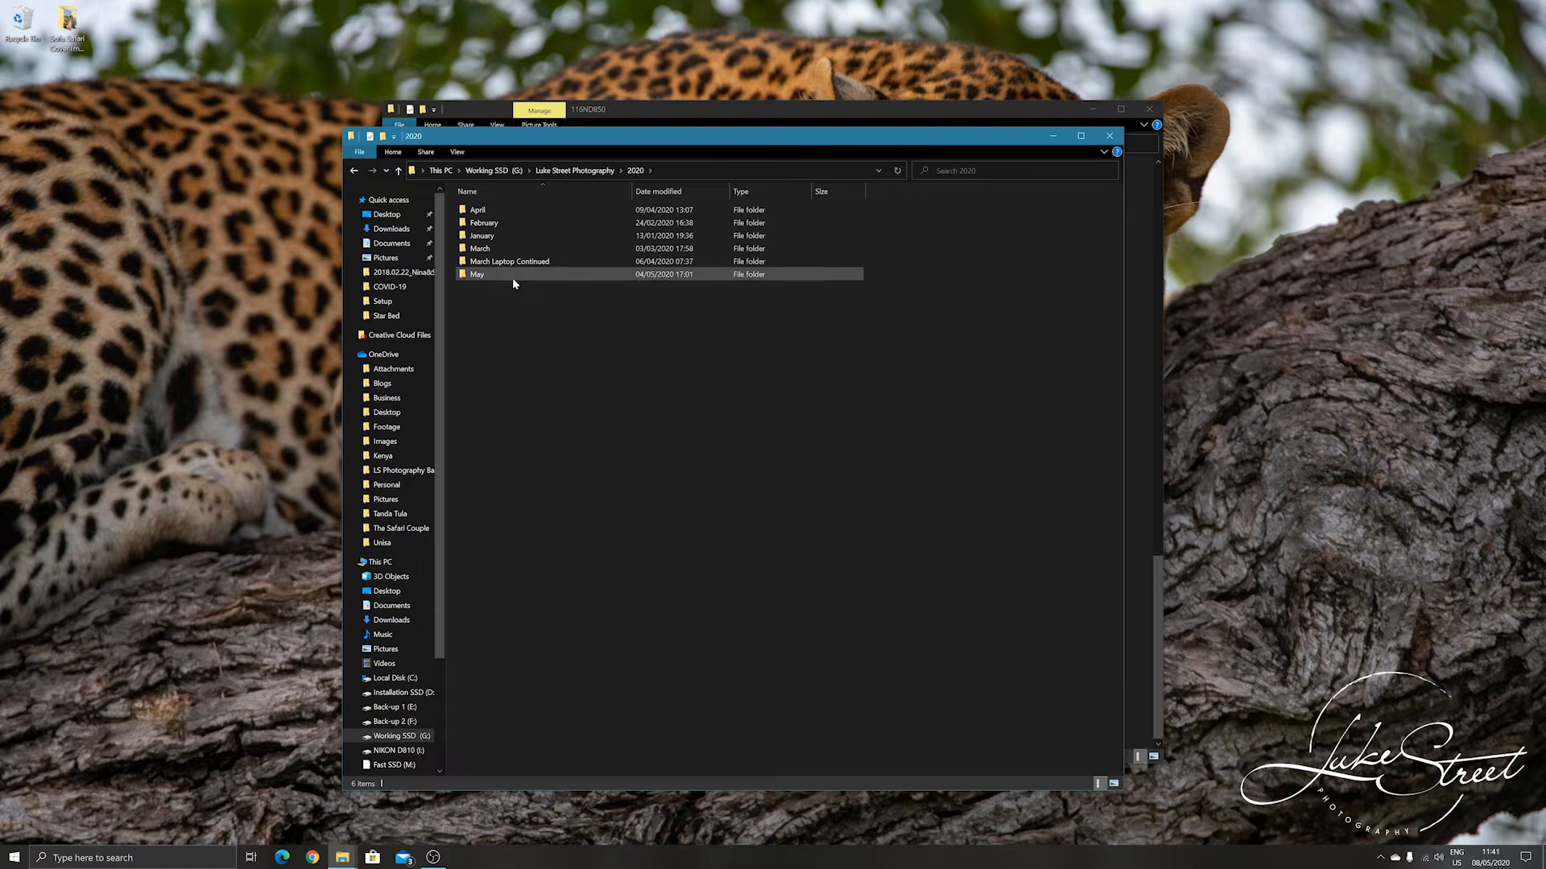
{"action": "double_click", "coordinate": [513, 273]}
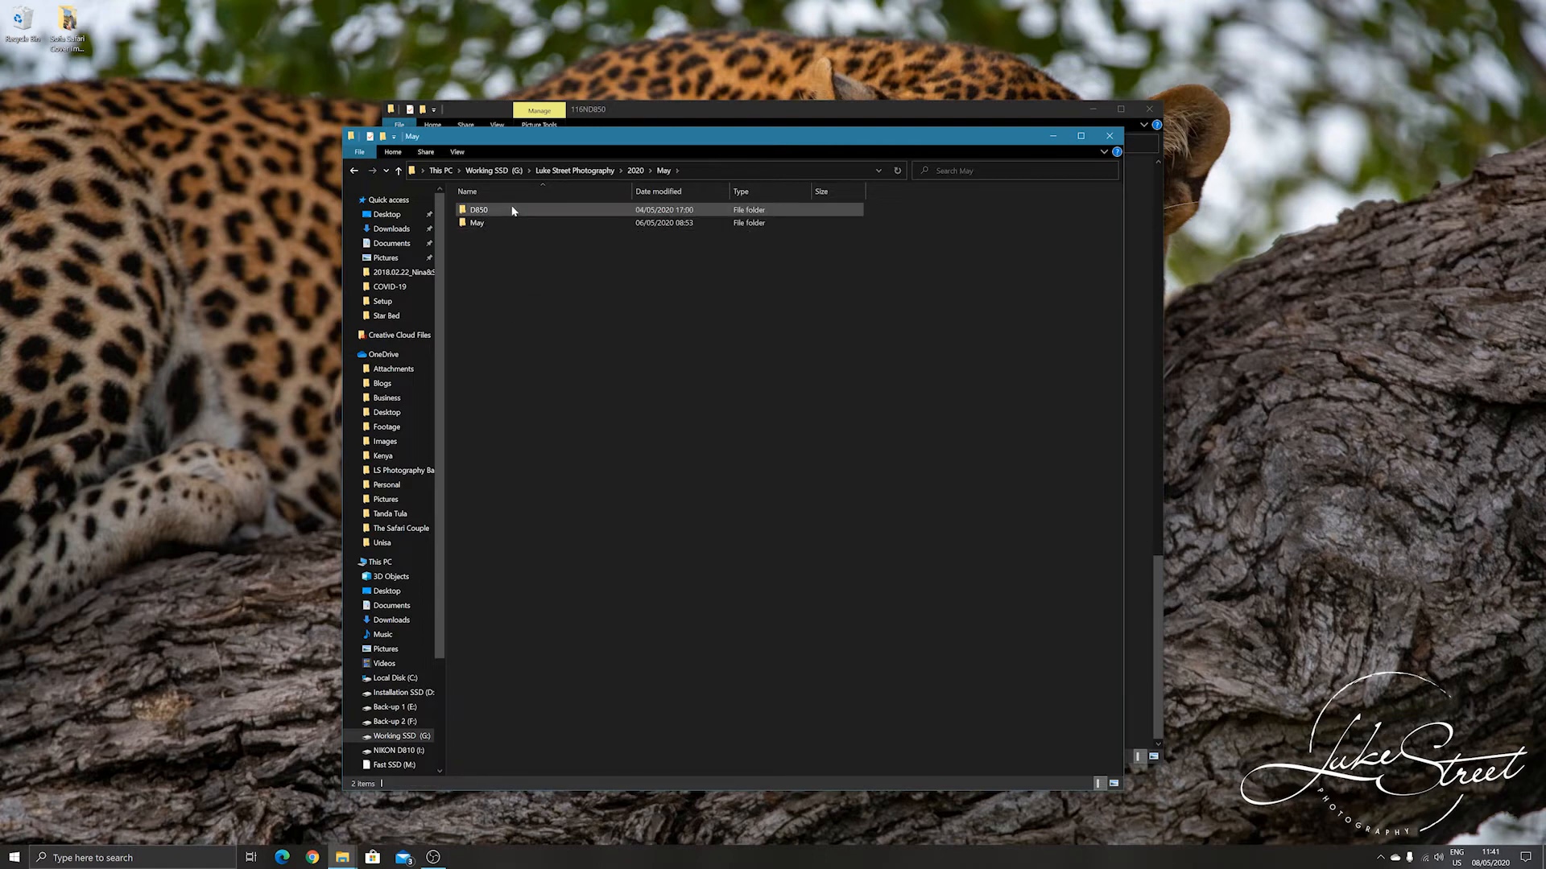
Create a new folder named D810 inside the May folder.
{"action": "mouse_move", "coordinate": [513, 211]}
{"action": "right_click", "coordinate": [506, 272]}
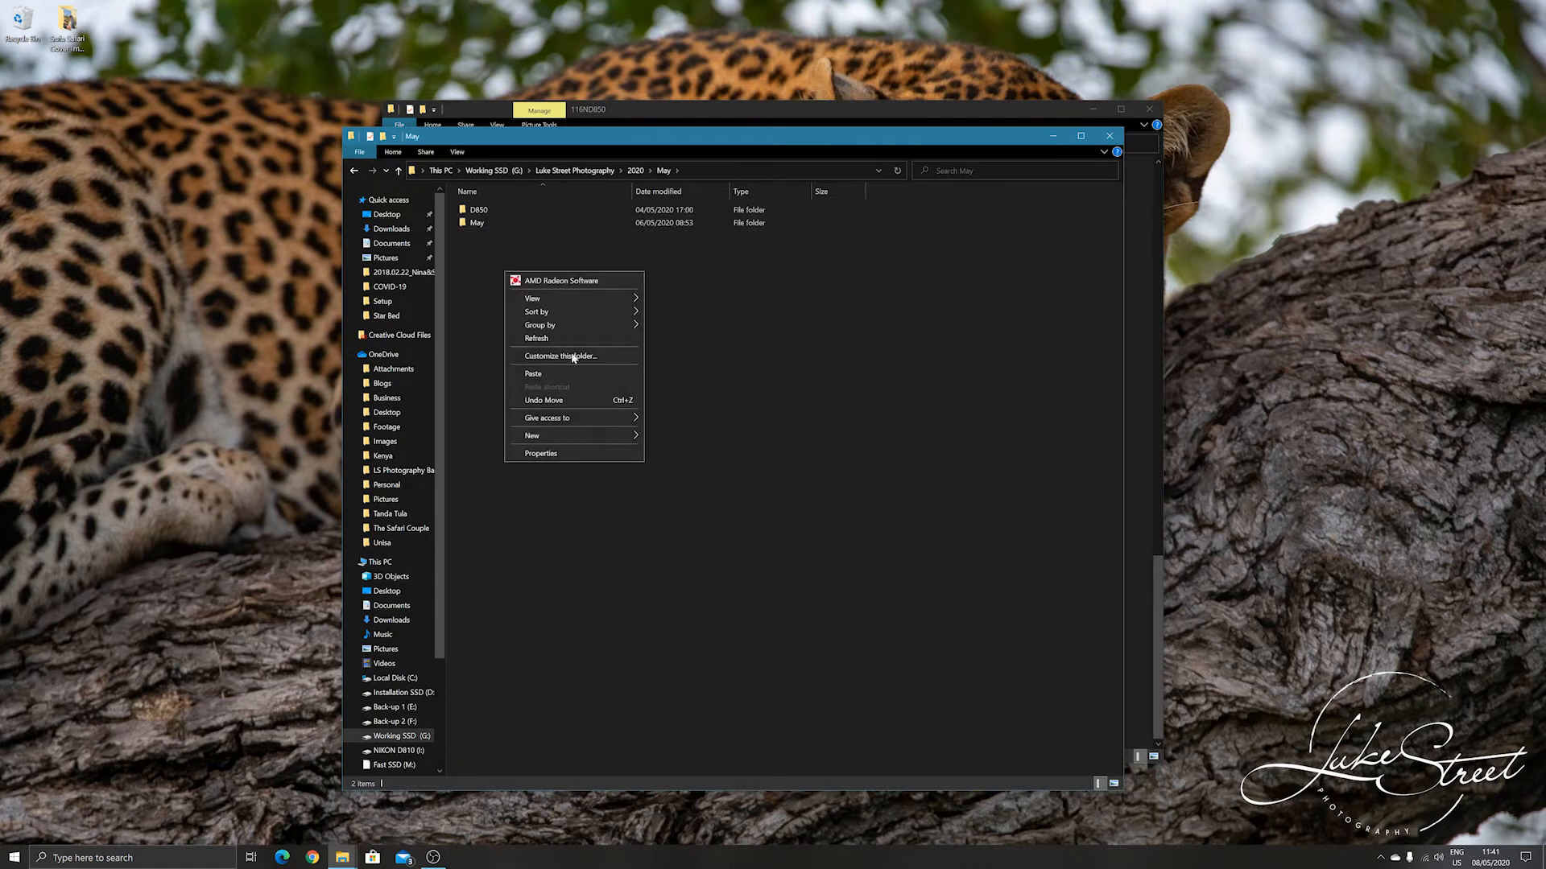
{"action": "mouse_move", "coordinate": [583, 435]}
{"action": "left_click", "coordinate": [714, 434]}
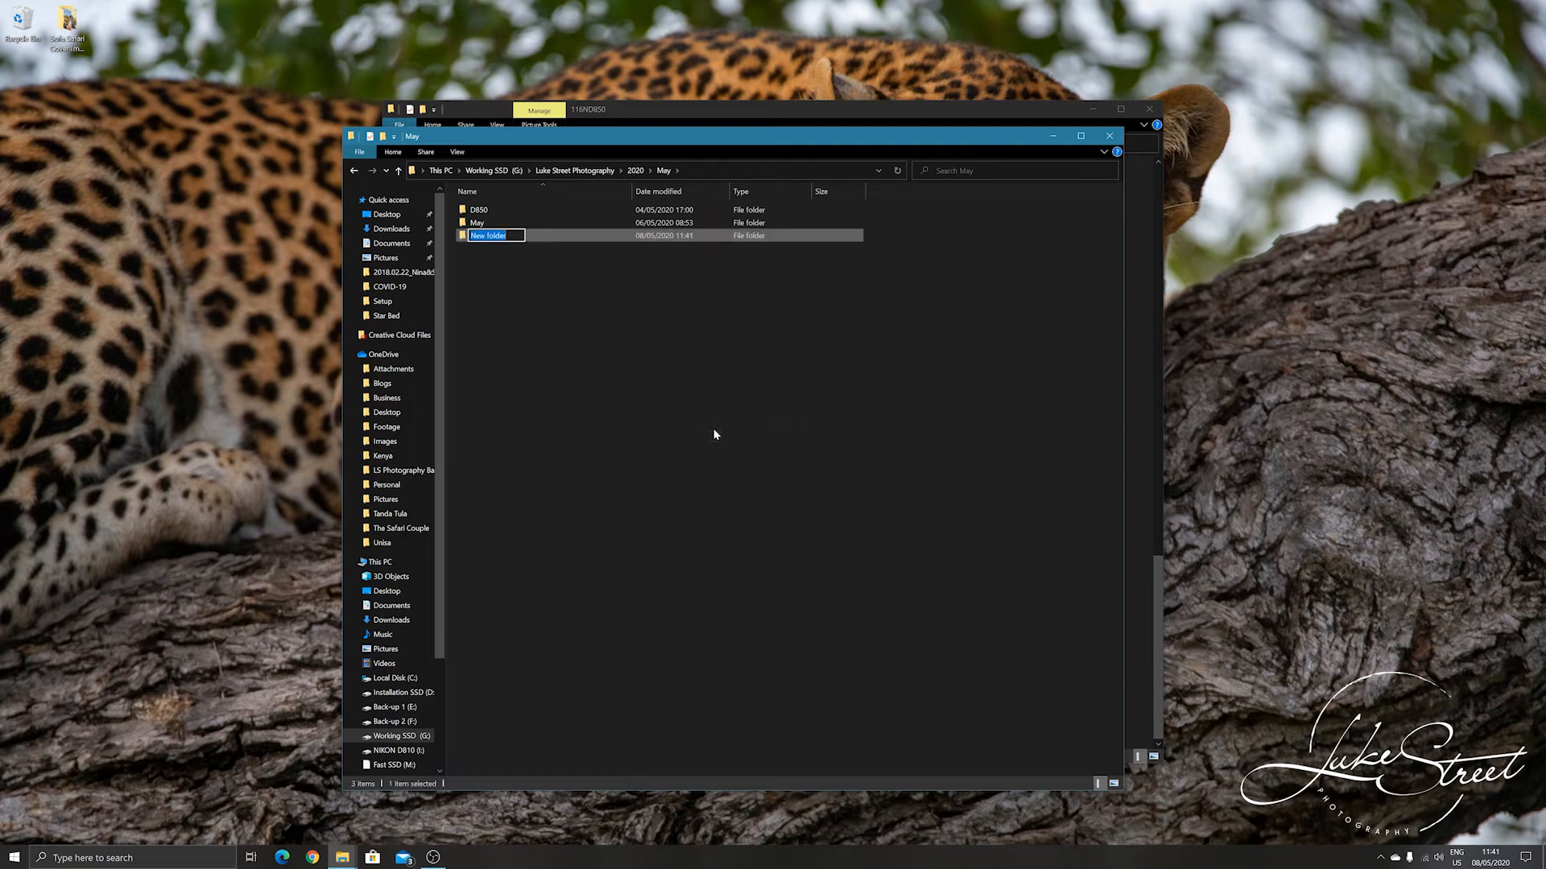
{"action": "type", "text": "D810"}
{"action": "left_click", "coordinate": [714, 435]}
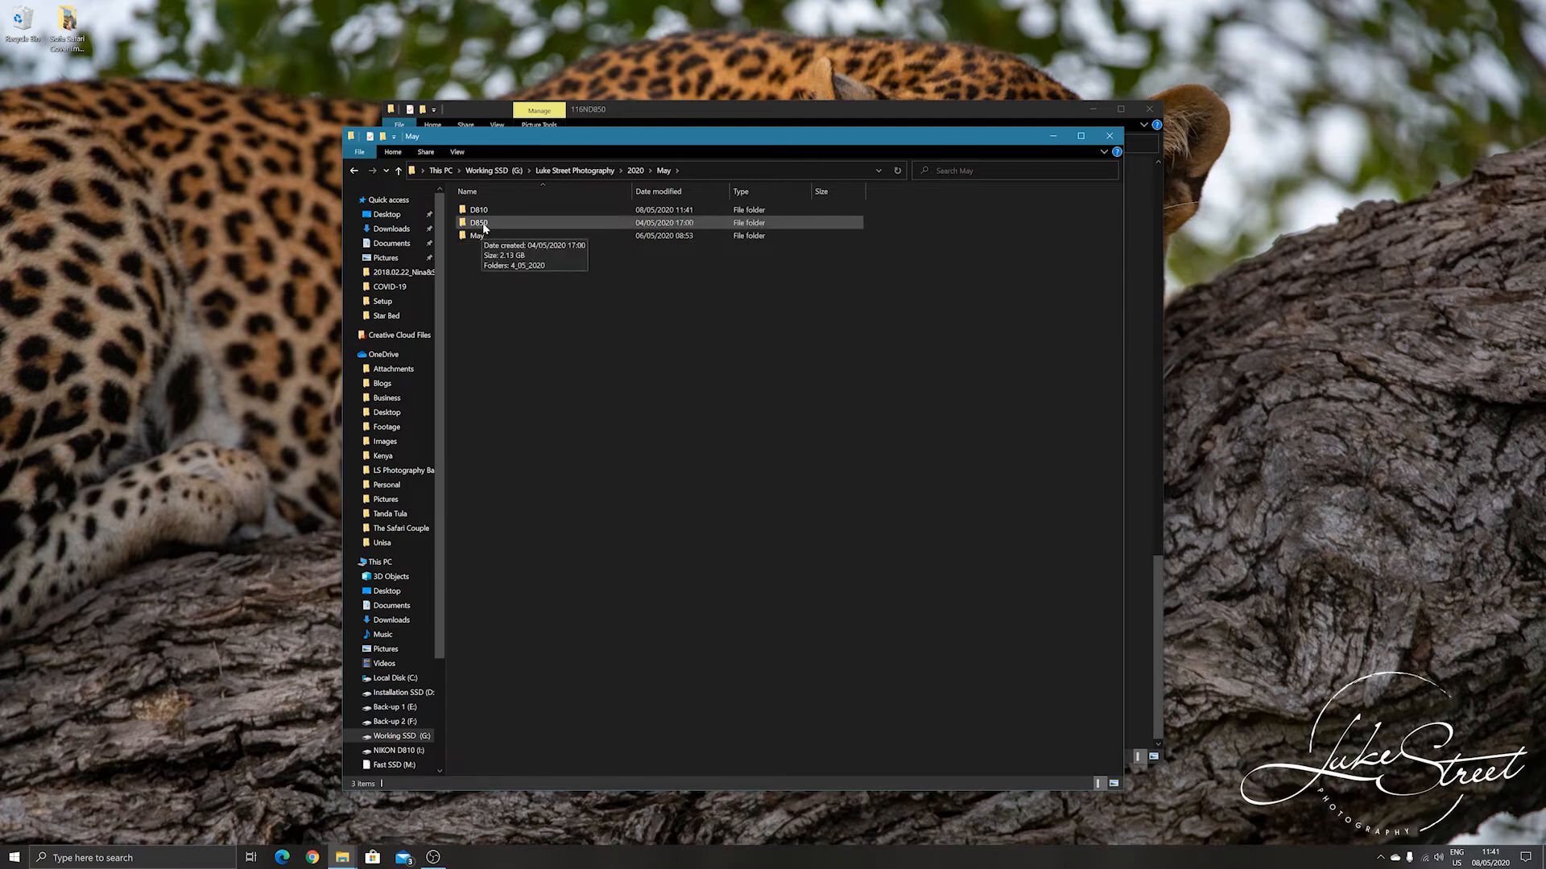
Create a new folder named 07_05_2020 inside the D850 folder.
{"action": "double_click", "coordinate": [480, 223]}
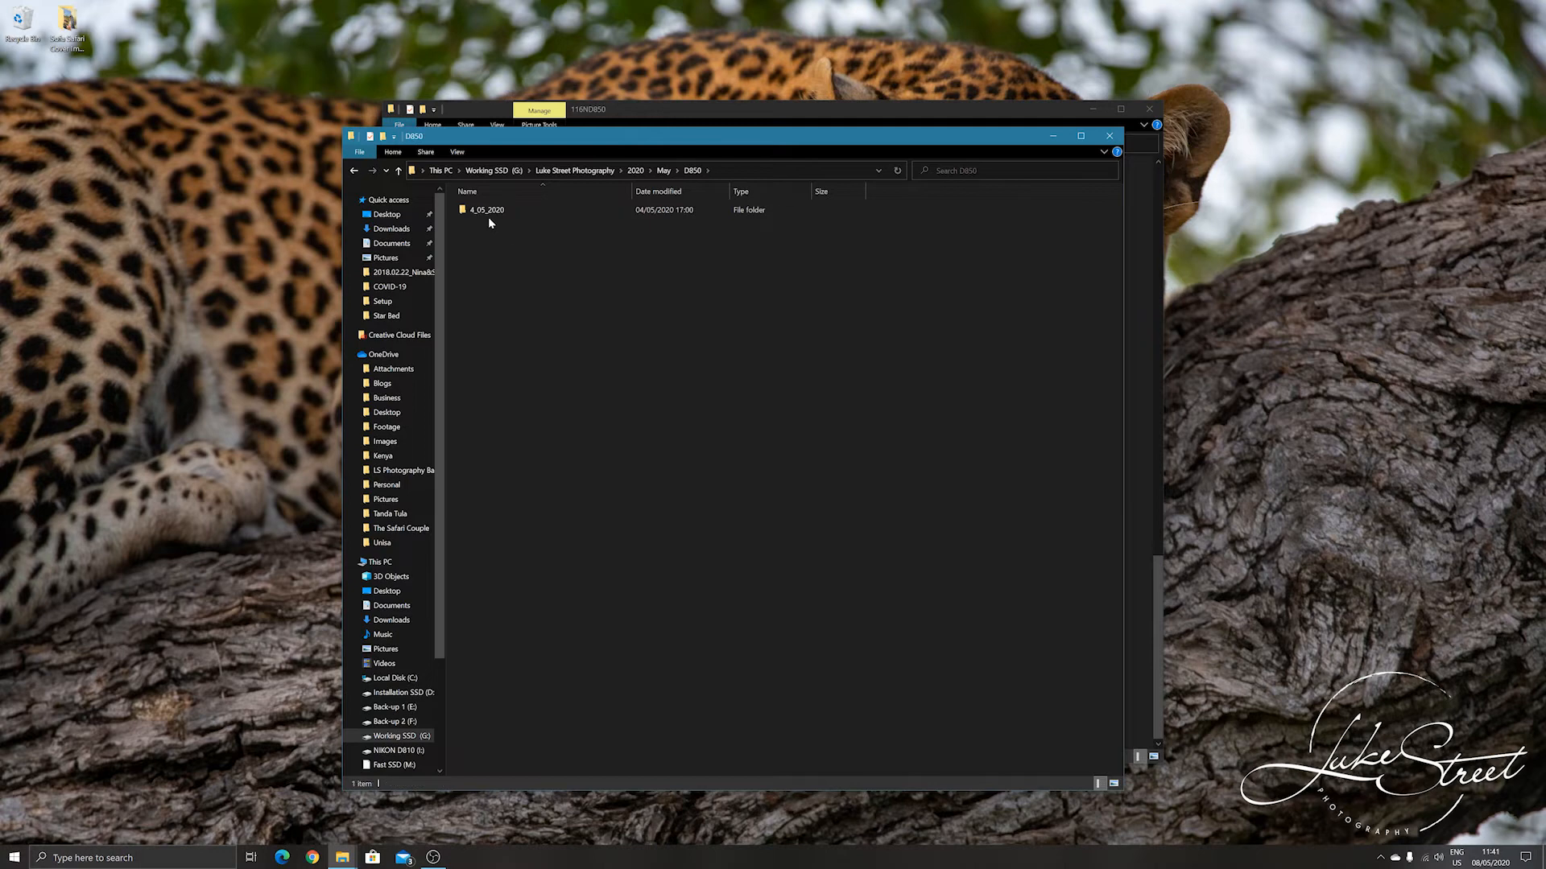
{"action": "right_click", "coordinate": [489, 240]}
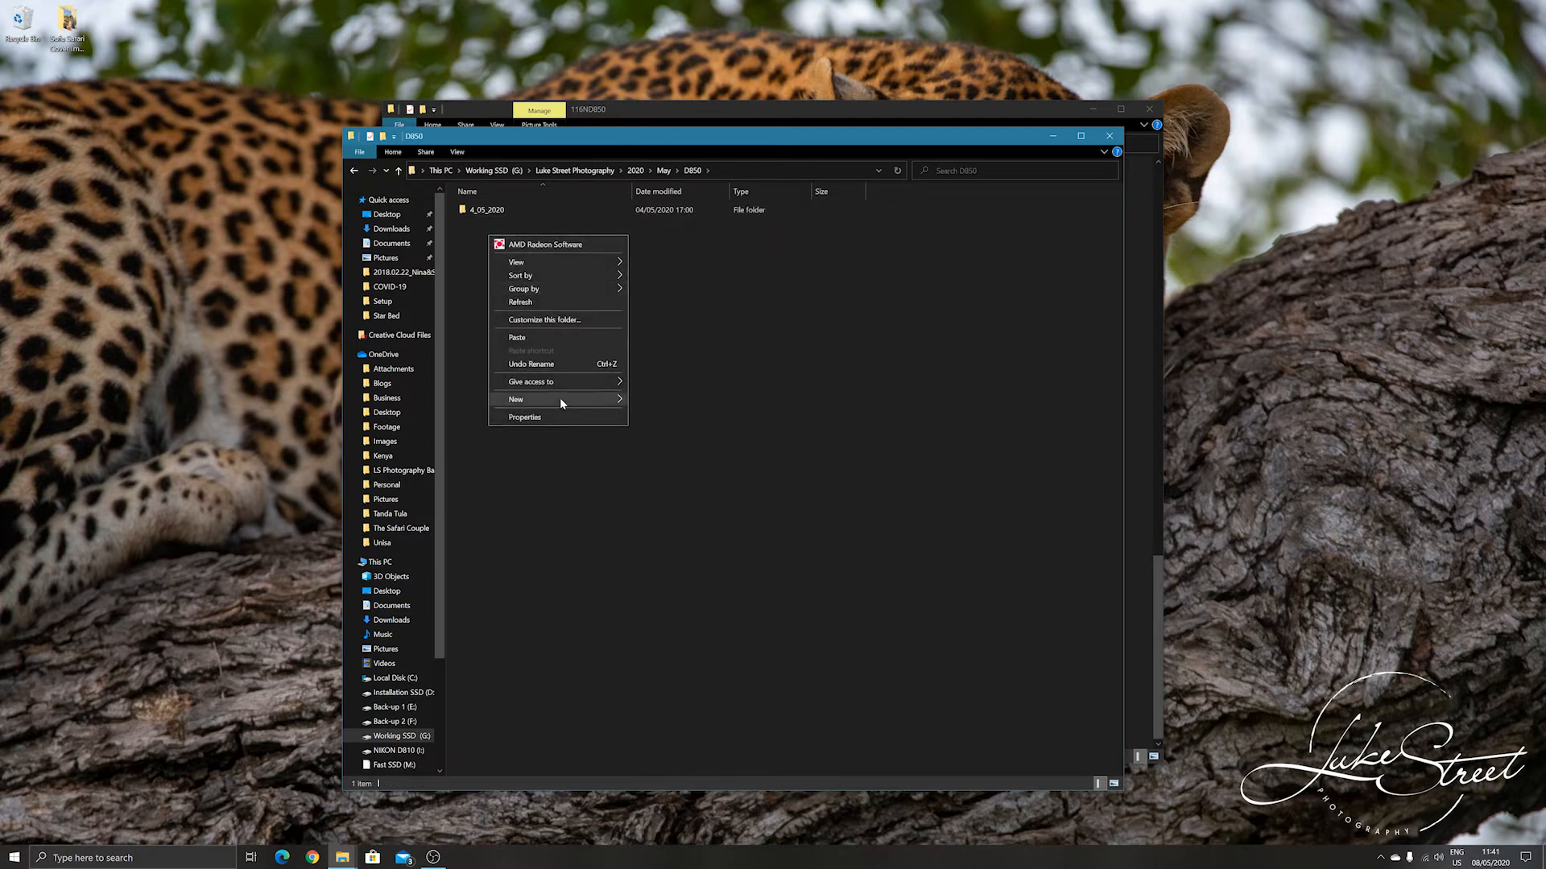
{"action": "mouse_move", "coordinate": [558, 399]}
{"action": "left_click", "coordinate": [688, 401]}
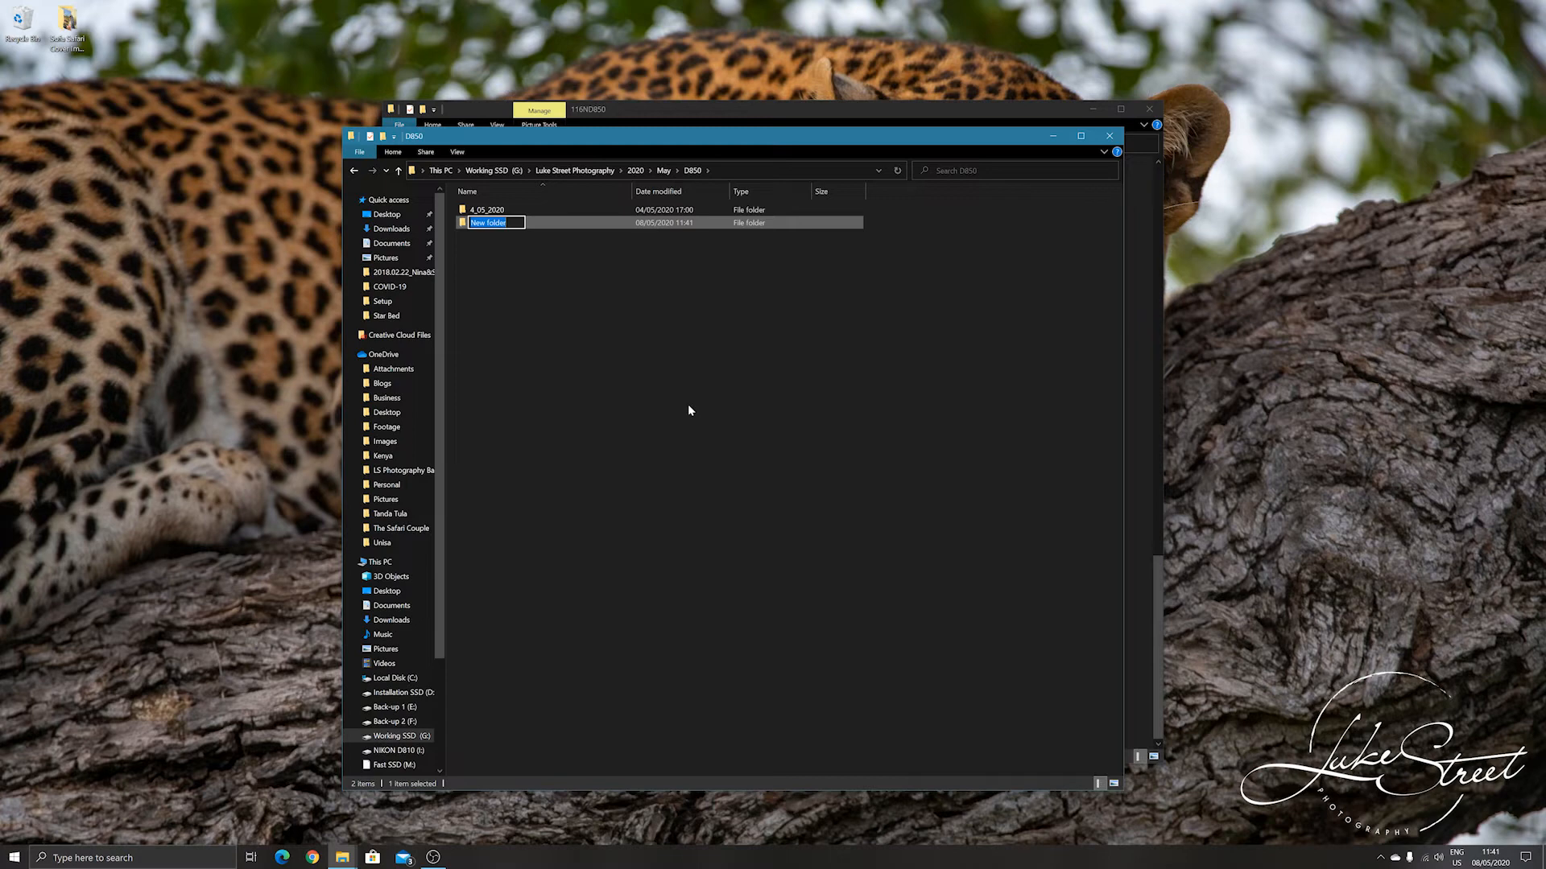
{"action": "type", "text": "07_05_2020"}
{"action": "key", "text": "Return"}
Paste the cut NEF files into the 07_05_2020 folder.
{"action": "double_click", "coordinate": [523, 223]}
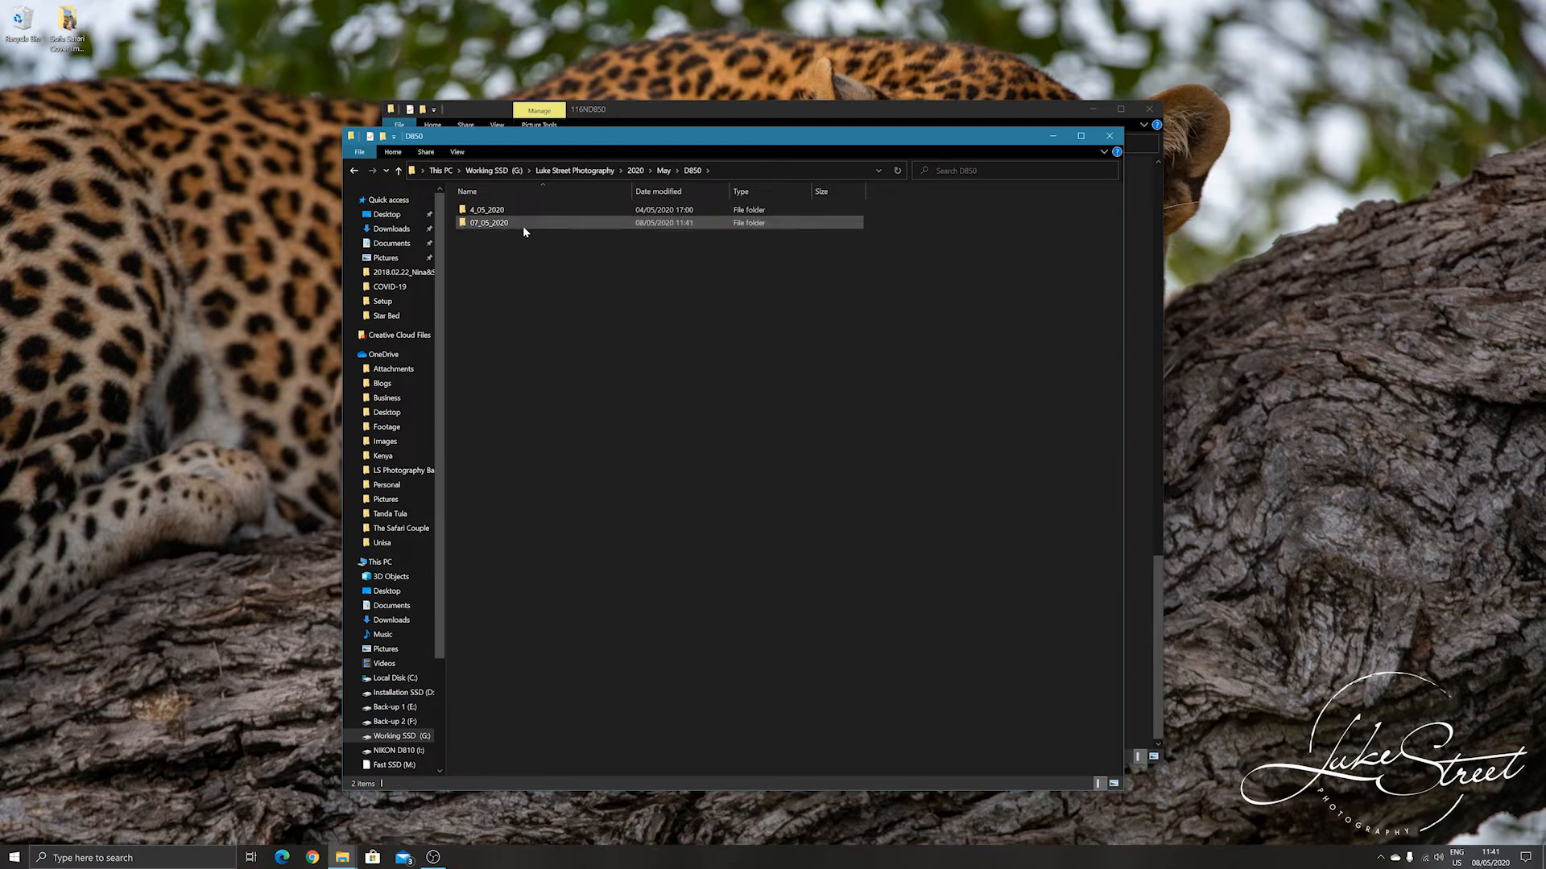
{"action": "right_click", "coordinate": [535, 252]}
{"action": "left_click", "coordinate": [626, 350]}
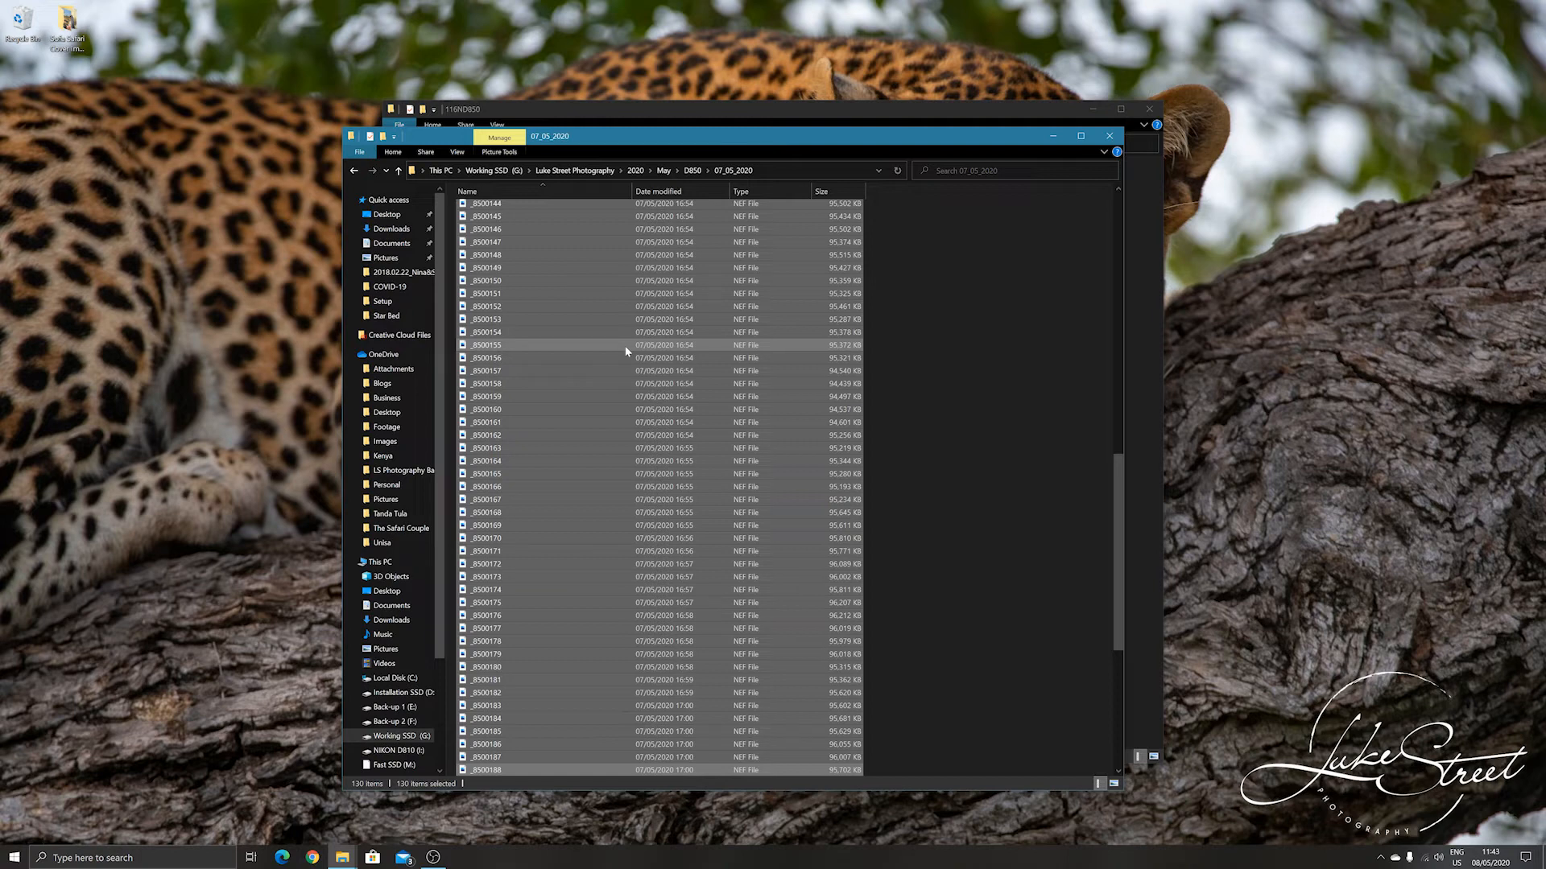
Return to the month's folder and open the May catalog from its May subfolder in Lightroom Classic.
{"action": "left_click", "coordinate": [356, 169]}
{"action": "left_click", "coordinate": [355, 172]}
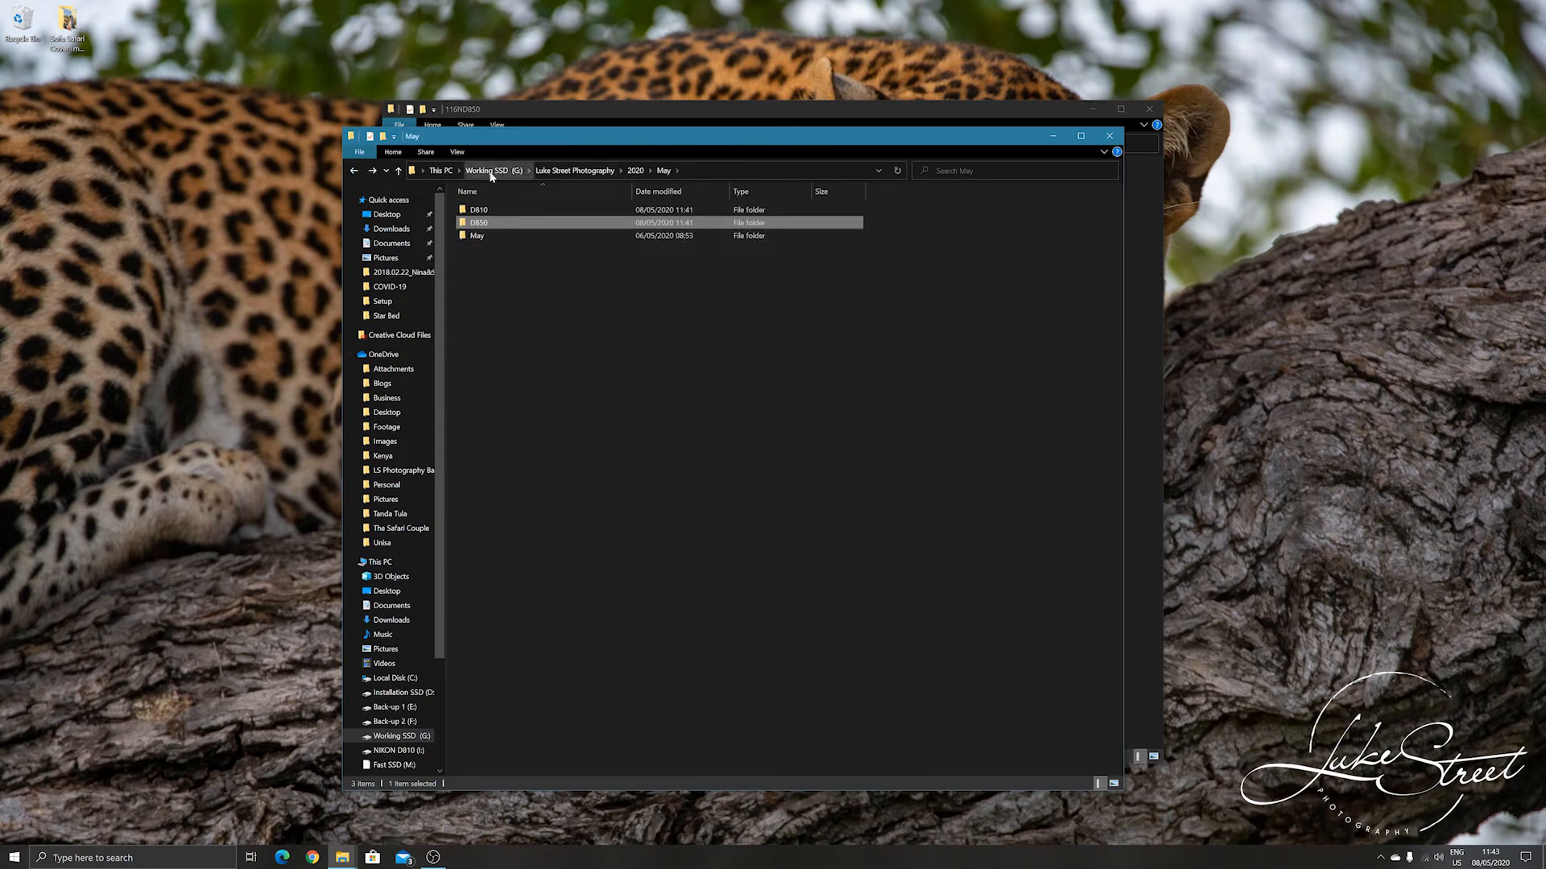
{"action": "double_click", "coordinate": [510, 235]}
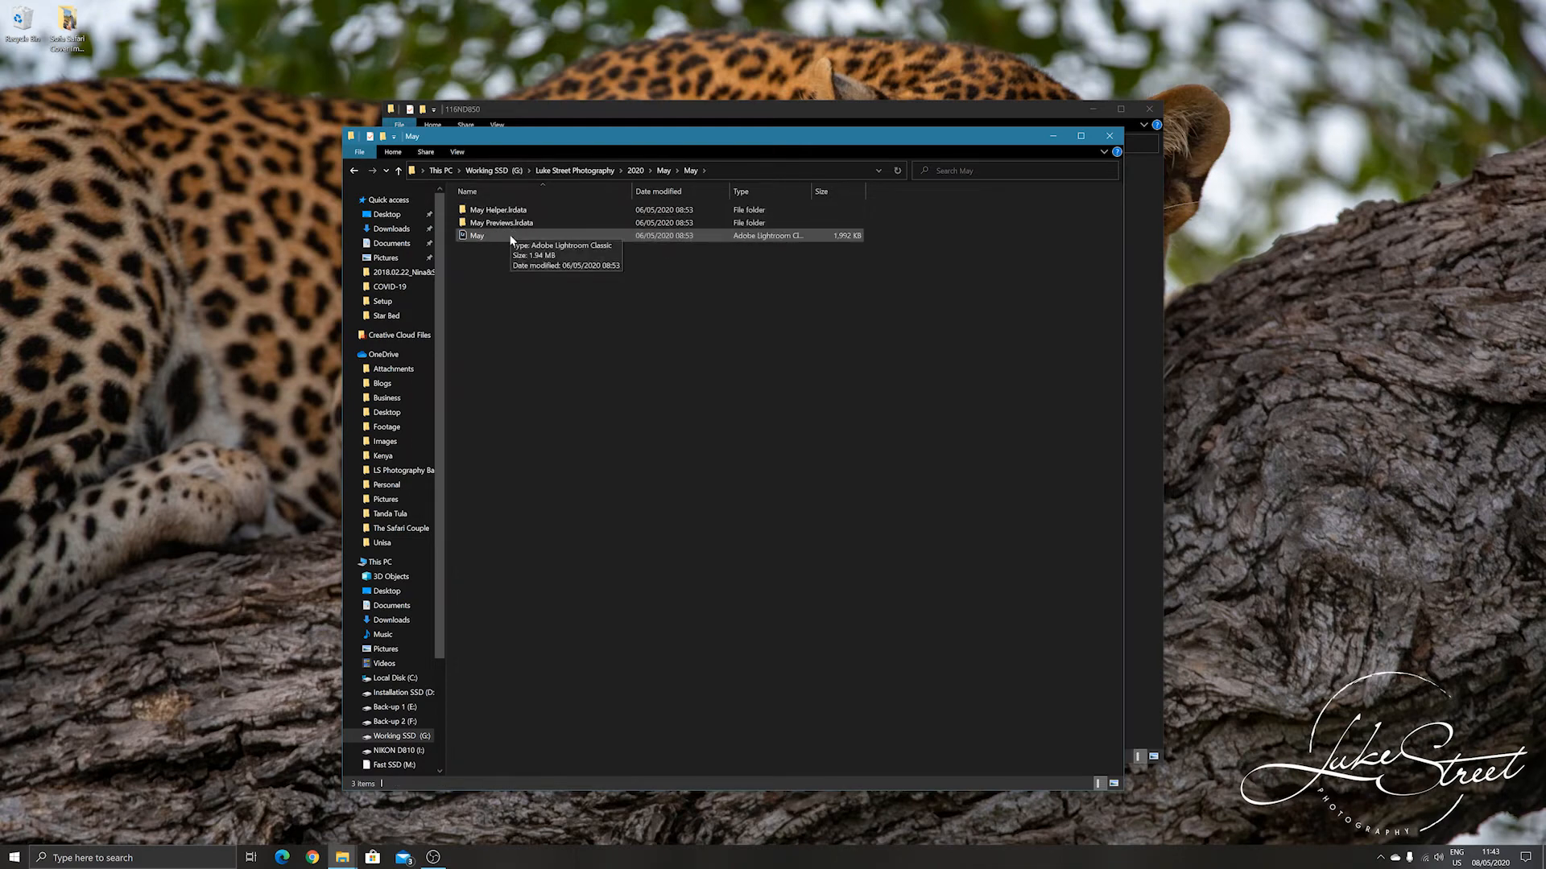
{"action": "double_click", "coordinate": [511, 236]}
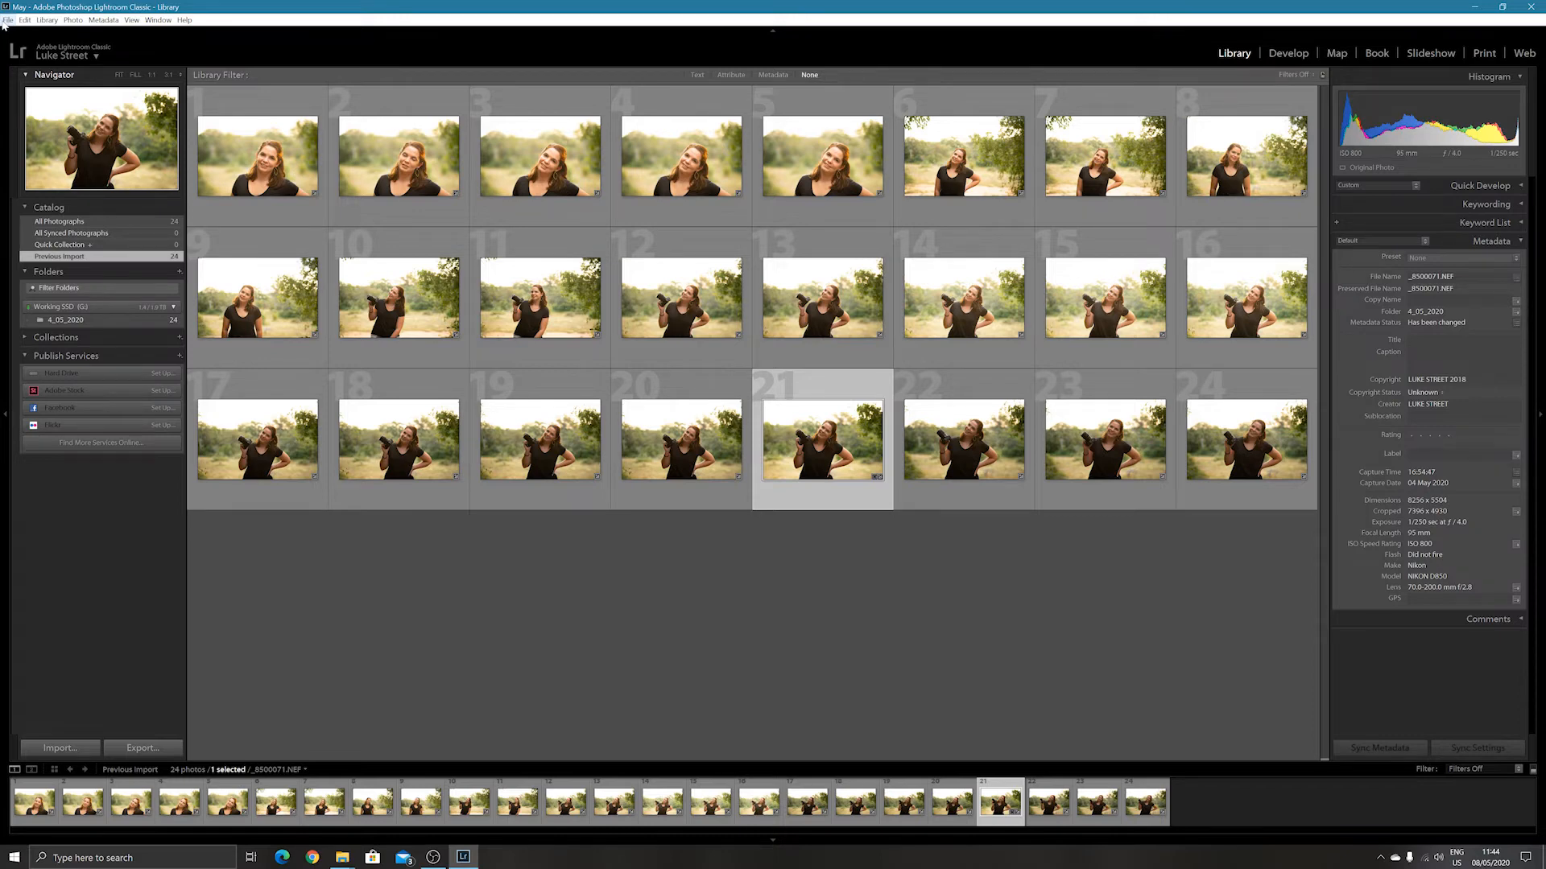
Start a new Lightroom catalog and browse to the D850 > 07_05_2020 folder as its location.
{"action": "left_click", "coordinate": [7, 20]}
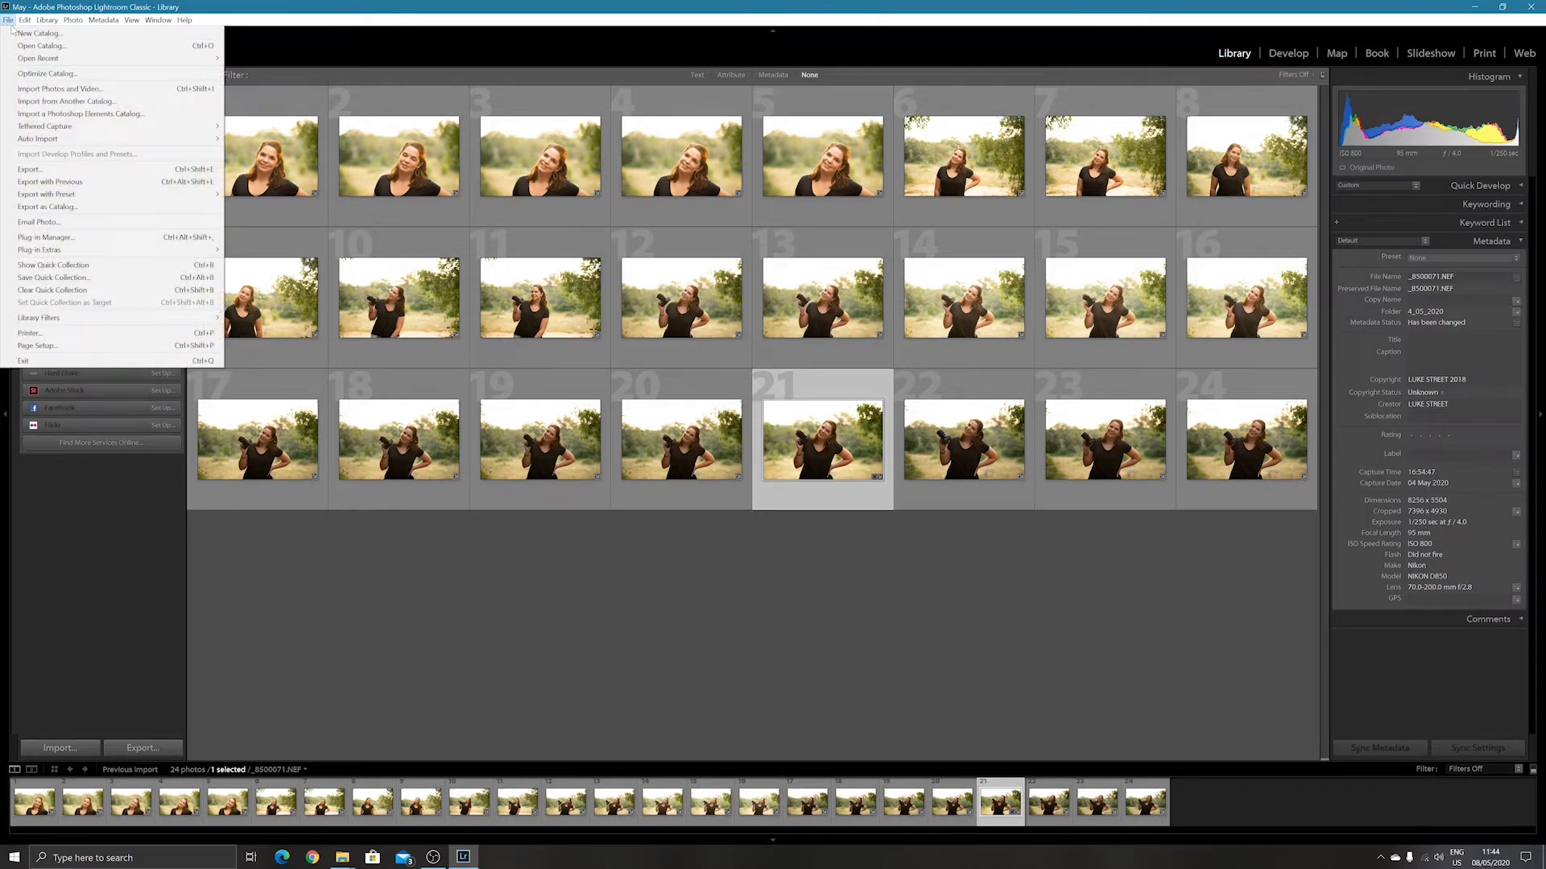
{"action": "left_click", "coordinate": [23, 34]}
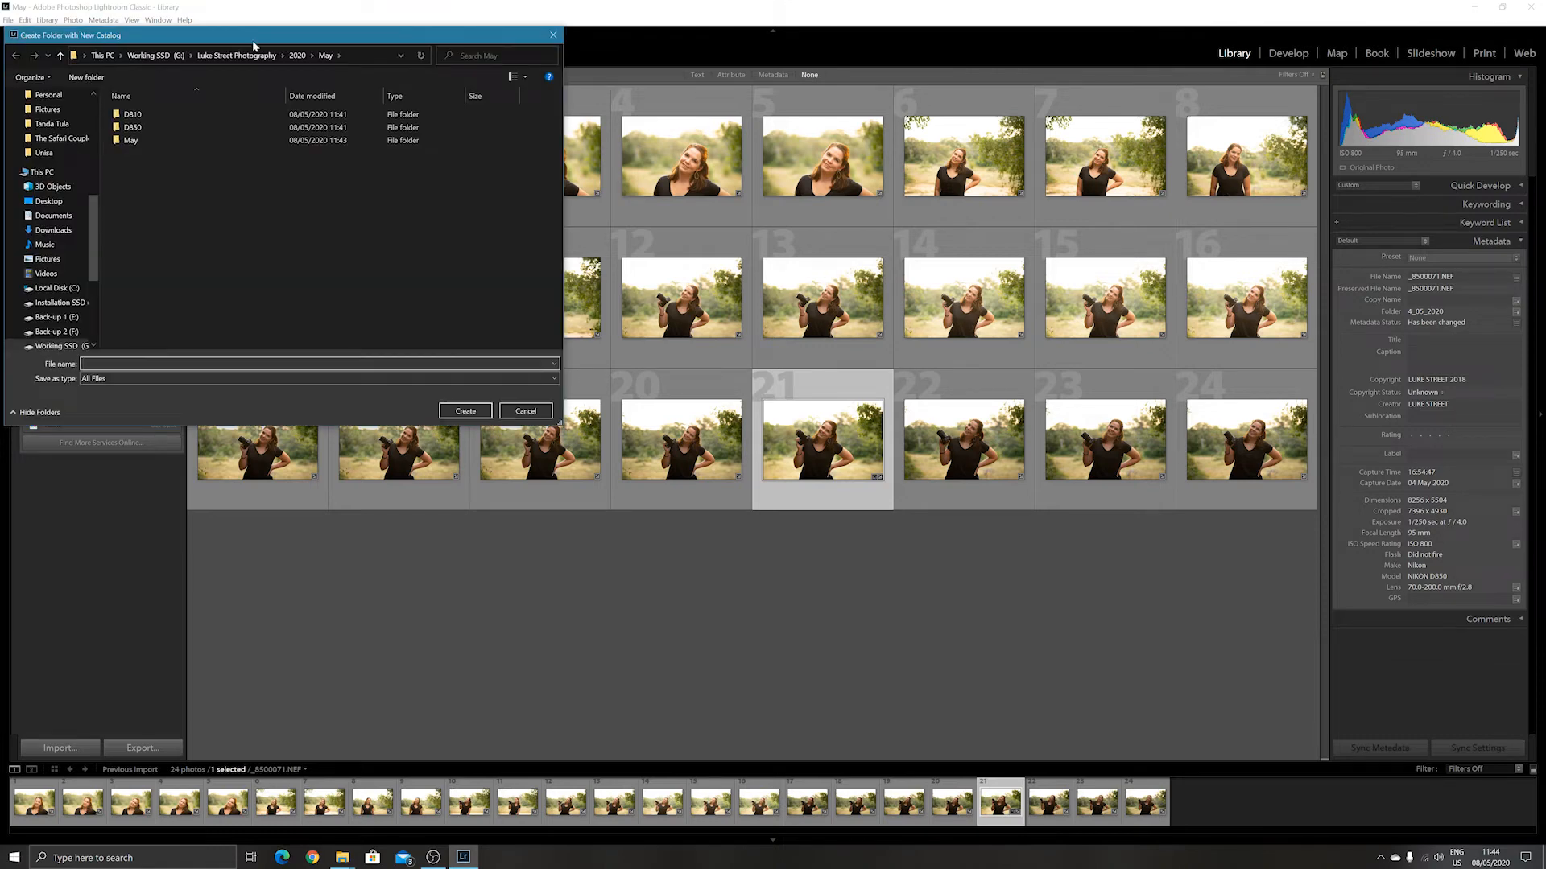
{"action": "left_click_drag", "start_coordinate": [253, 46], "coordinate": [669, 168]}
{"action": "double_click", "coordinate": [604, 249]}
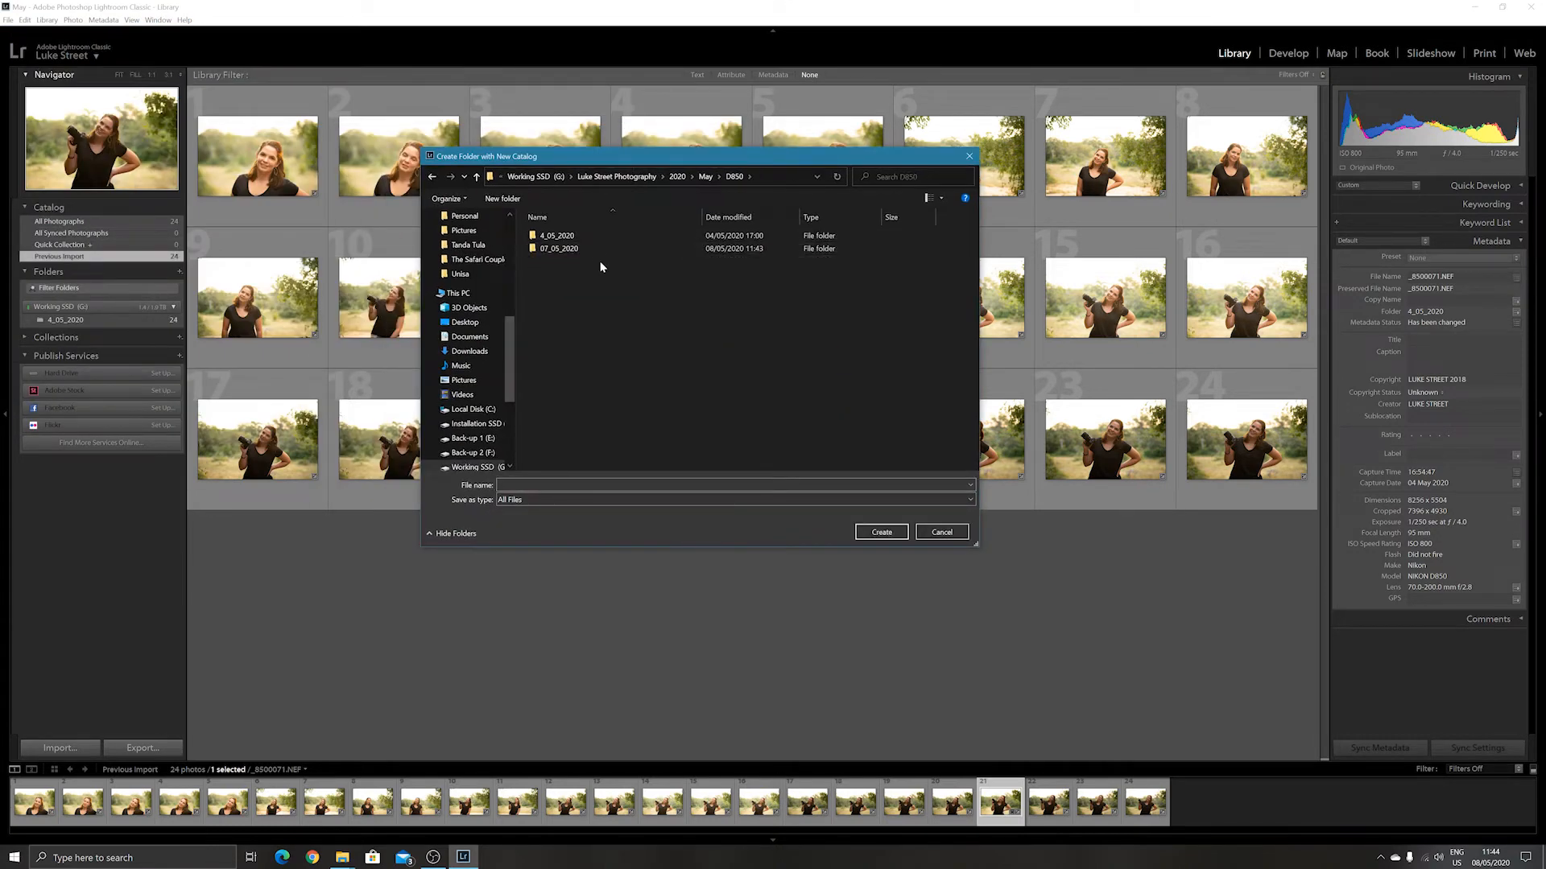
{"action": "double_click", "coordinate": [590, 249]}
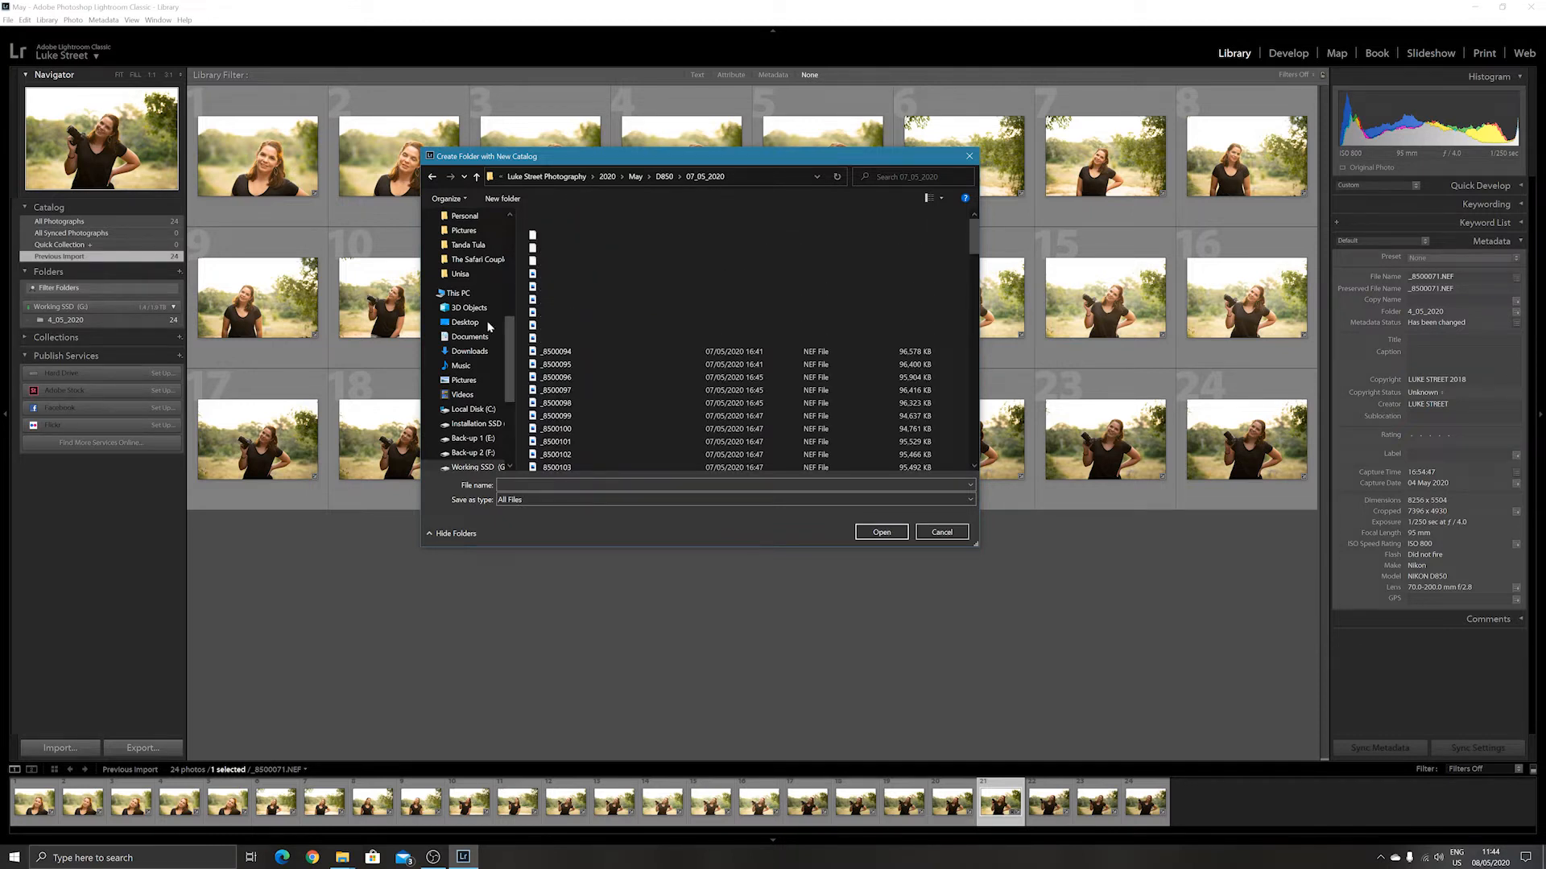
{"action": "left_click", "coordinate": [431, 177]}
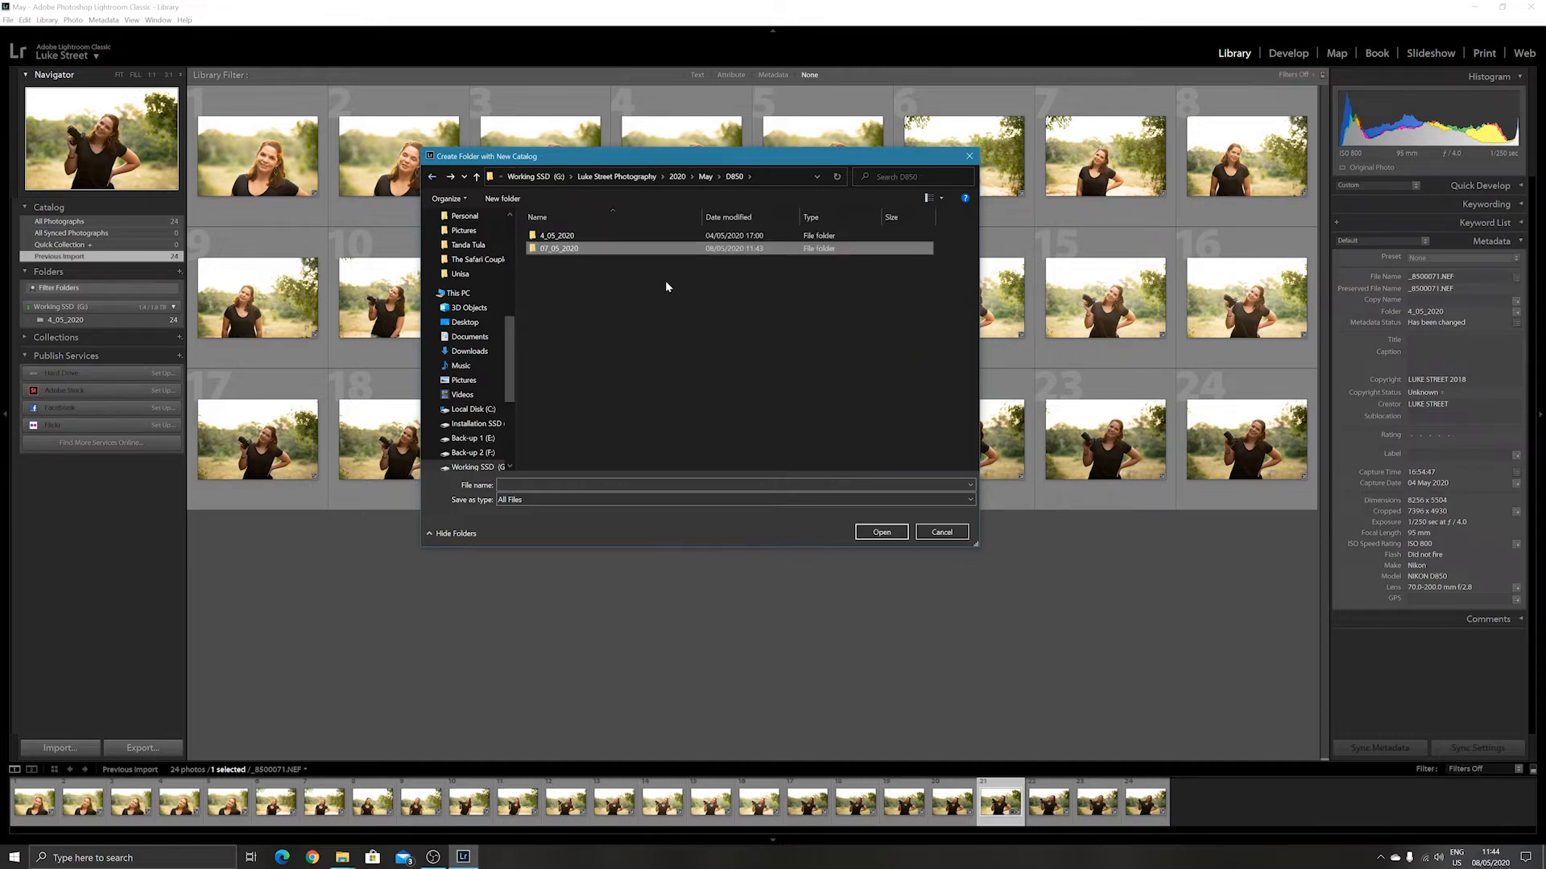
{"action": "double_click", "coordinate": [602, 249]}
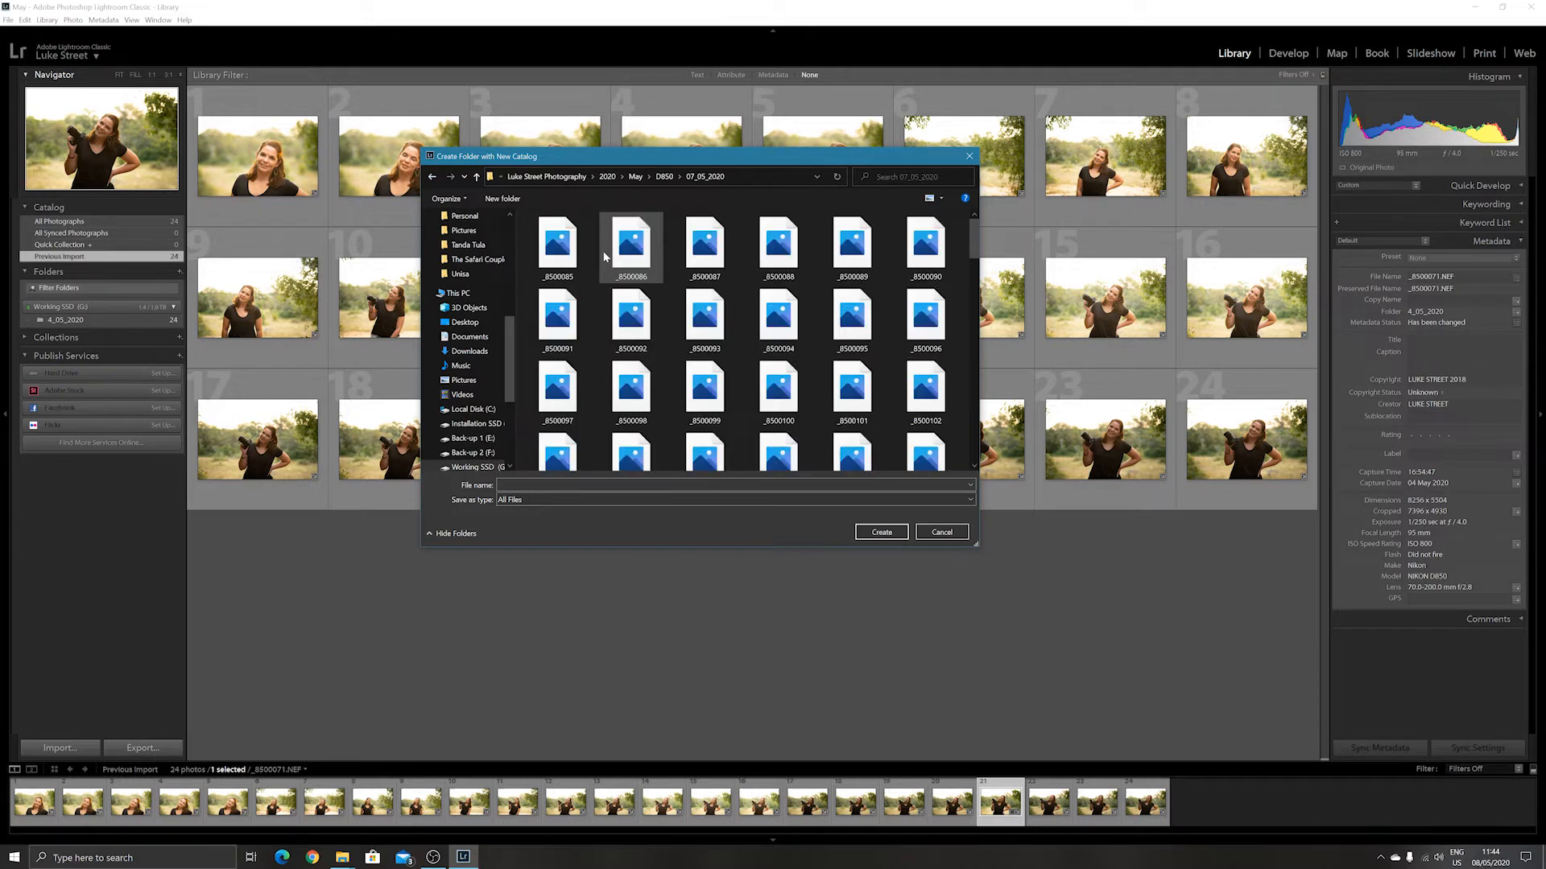
Create a folder in 07_05_2020 named with the person's first name followed by "Cook Off".
{"action": "right_click", "coordinate": [521, 305]}
{"action": "mouse_move", "coordinate": [572, 458]}
{"action": "left_click", "coordinate": [753, 447]}
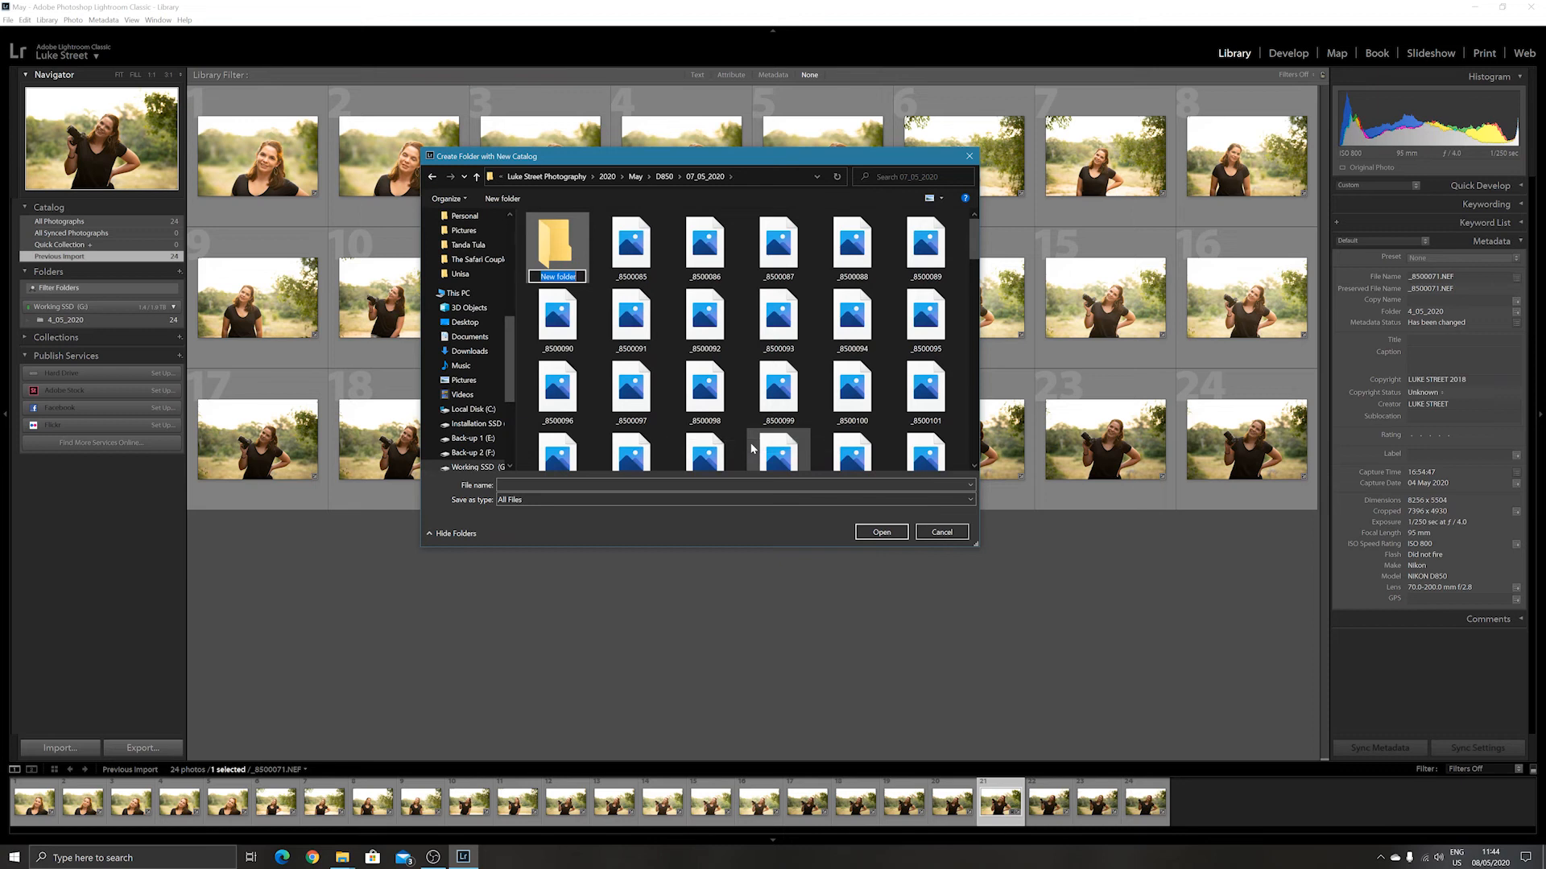
{"action": "type", "text": "Ryan Cook Off"}
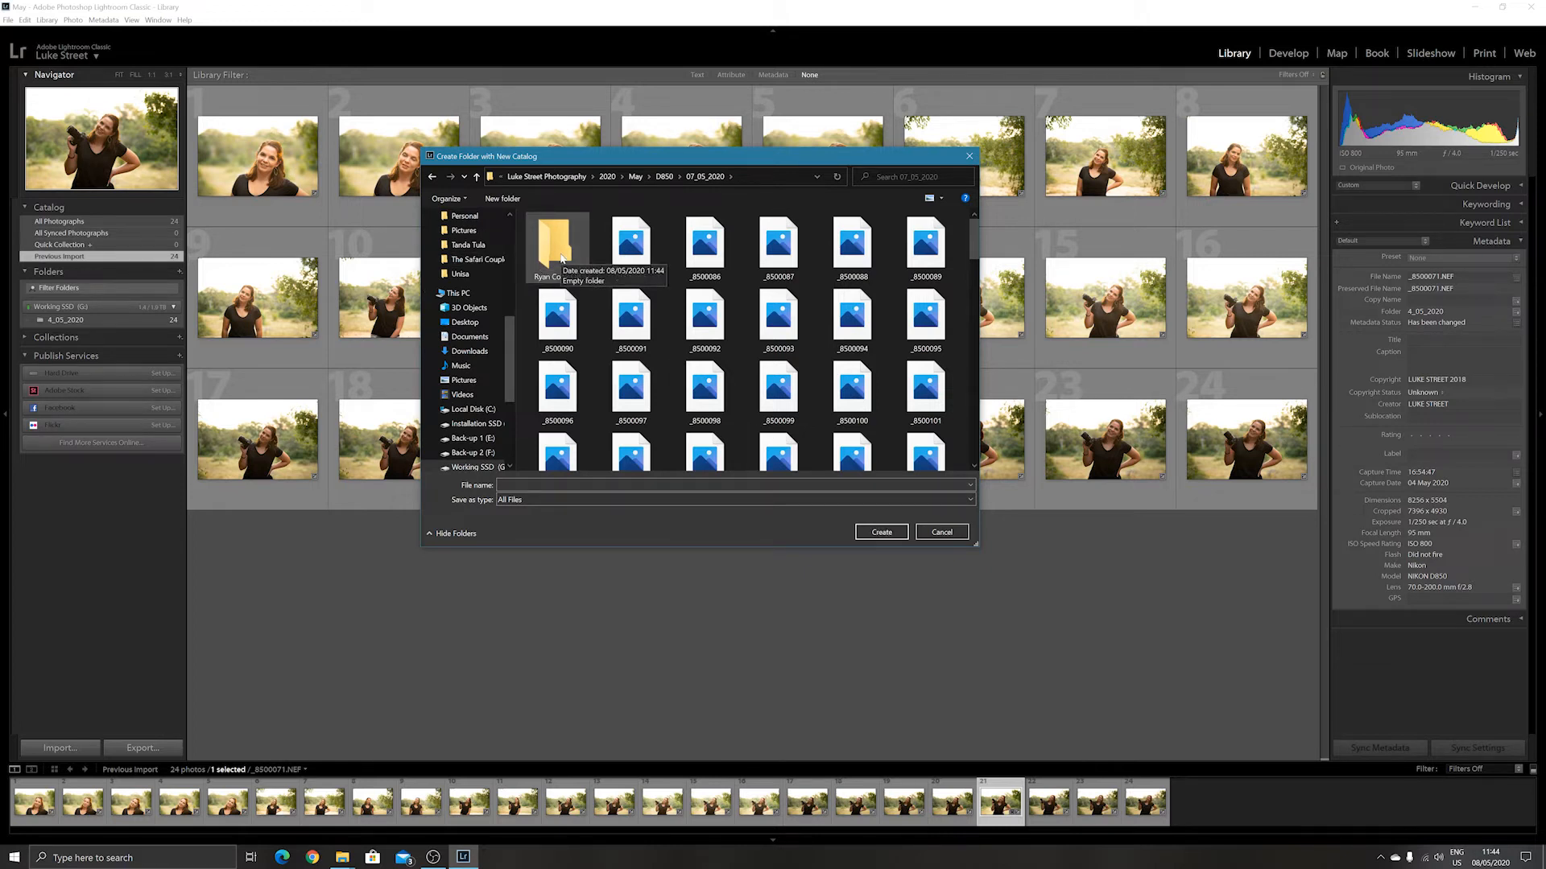
Create the new catalog inside the Cook Off folder, naming it with the person's first name followed by "Cook off".
{"action": "double_click", "coordinate": [557, 246]}
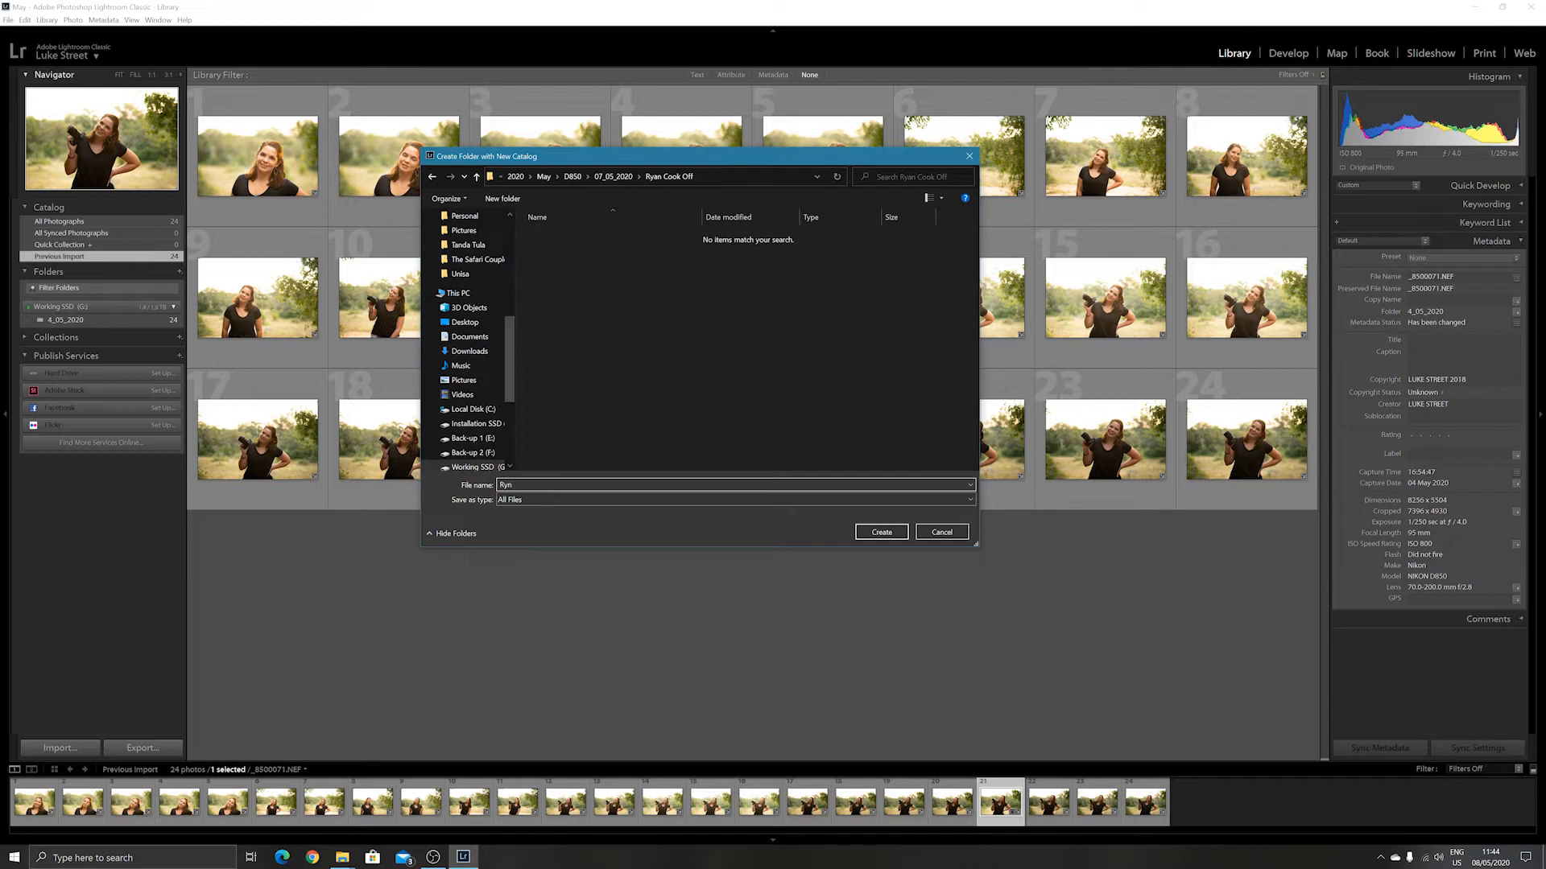
{"action": "key", "text": "BackSpace"}
{"action": "key", "text": "BackSpace"}
{"action": "type", "text": "ay"}
{"action": "key", "text": "BackSpace"}
{"action": "key", "text": "BackSpace"}
{"action": "key", "text": "BackSpace"}
{"action": "type", "text": "yan Cokclk"}
{"action": "key", "text": "BackSpace"}
{"action": "key", "text": "BackSpace"}
{"action": "key", "text": "BackSpace"}
{"action": "key", "text": "BackSpace"}
{"action": "type", "text": "ok of"}
{"action": "left_click", "coordinate": [881, 532]}
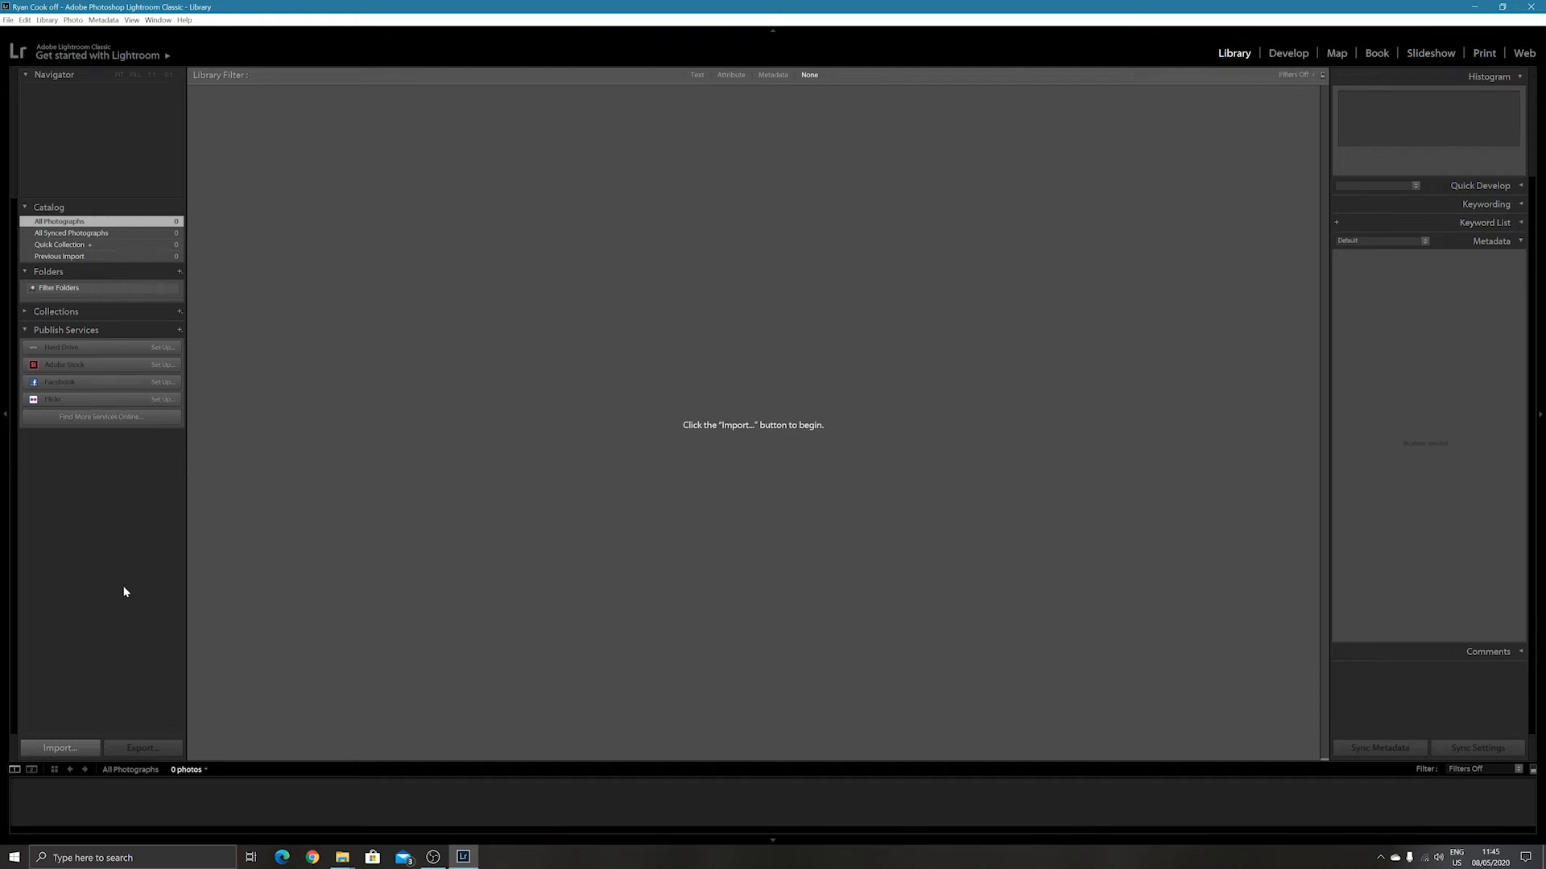
Start a photo import with the Working SSD's 2020 > May > D850 > 07_05_2020 folder as the source.
{"action": "left_click", "coordinate": [76, 750]}
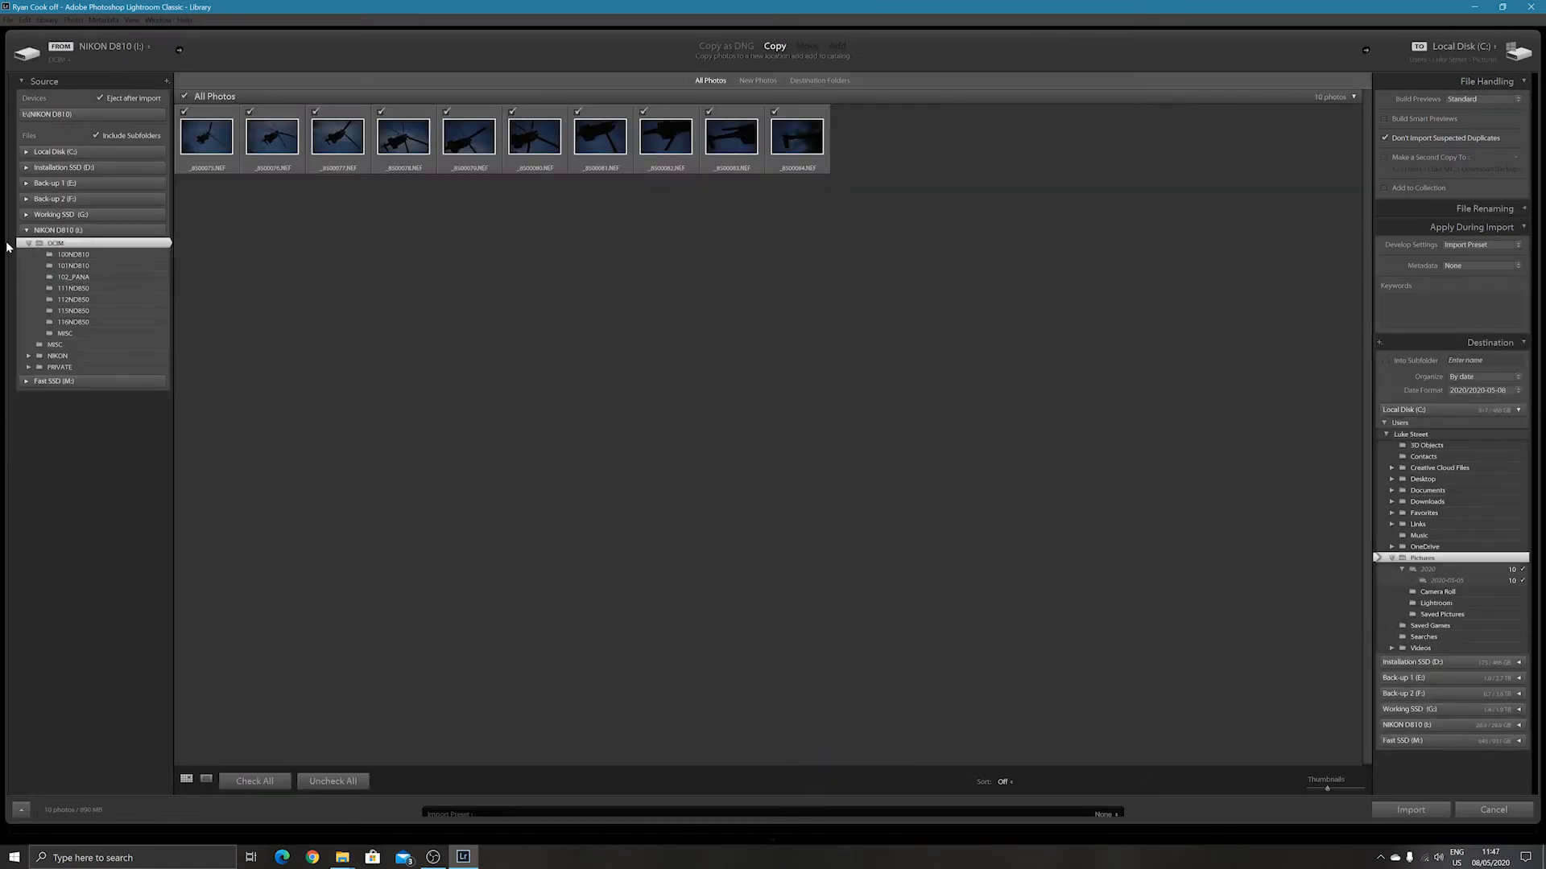
{"action": "left_click", "coordinate": [27, 231]}
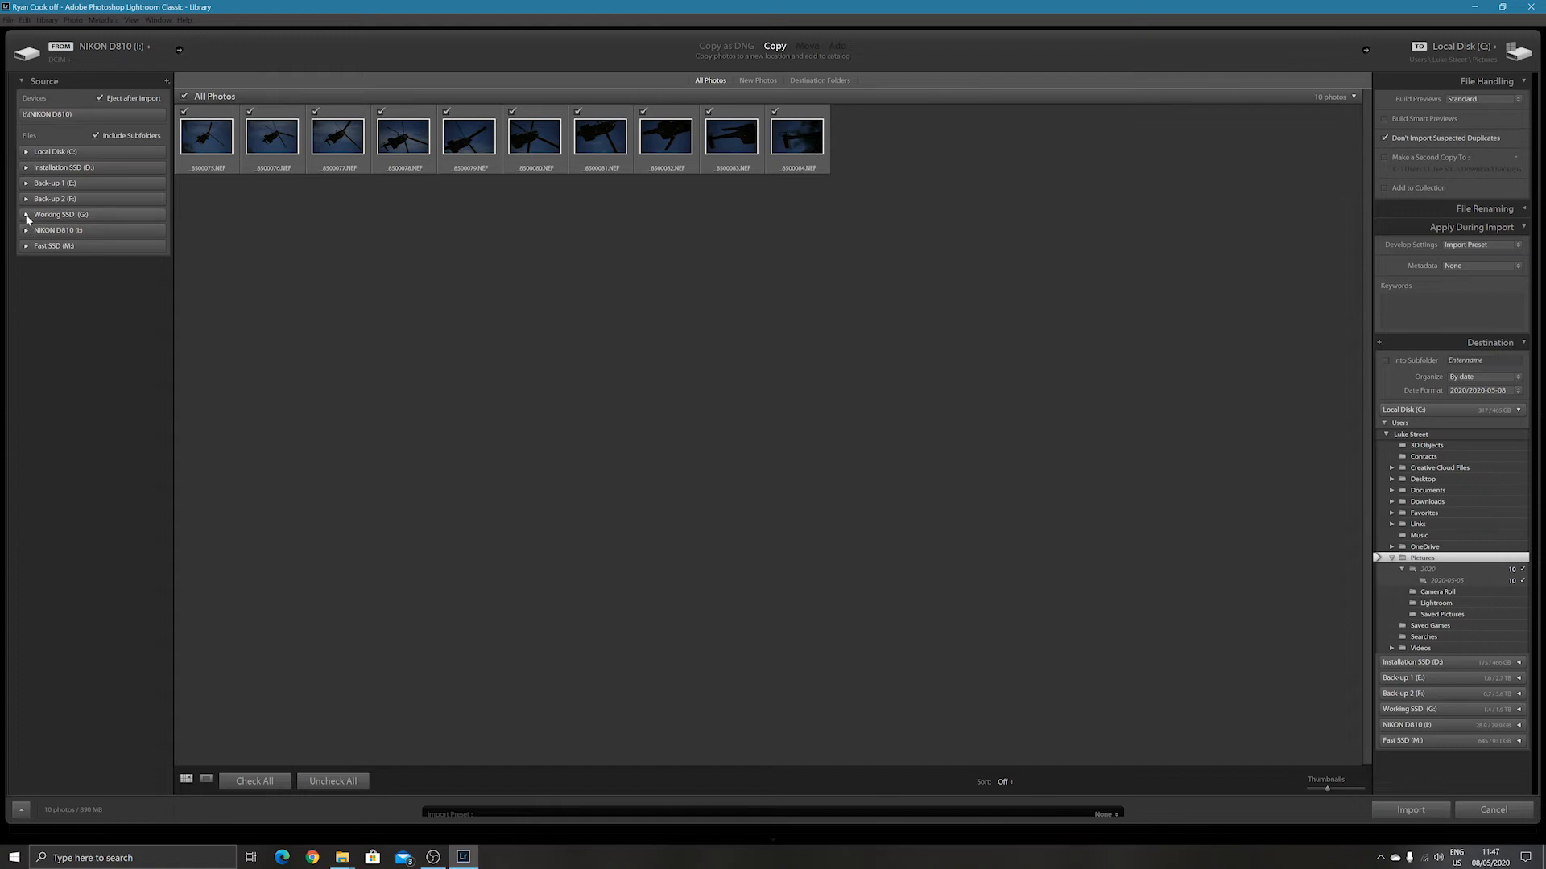
{"action": "left_click", "coordinate": [26, 215]}
{"action": "left_click", "coordinate": [29, 261]}
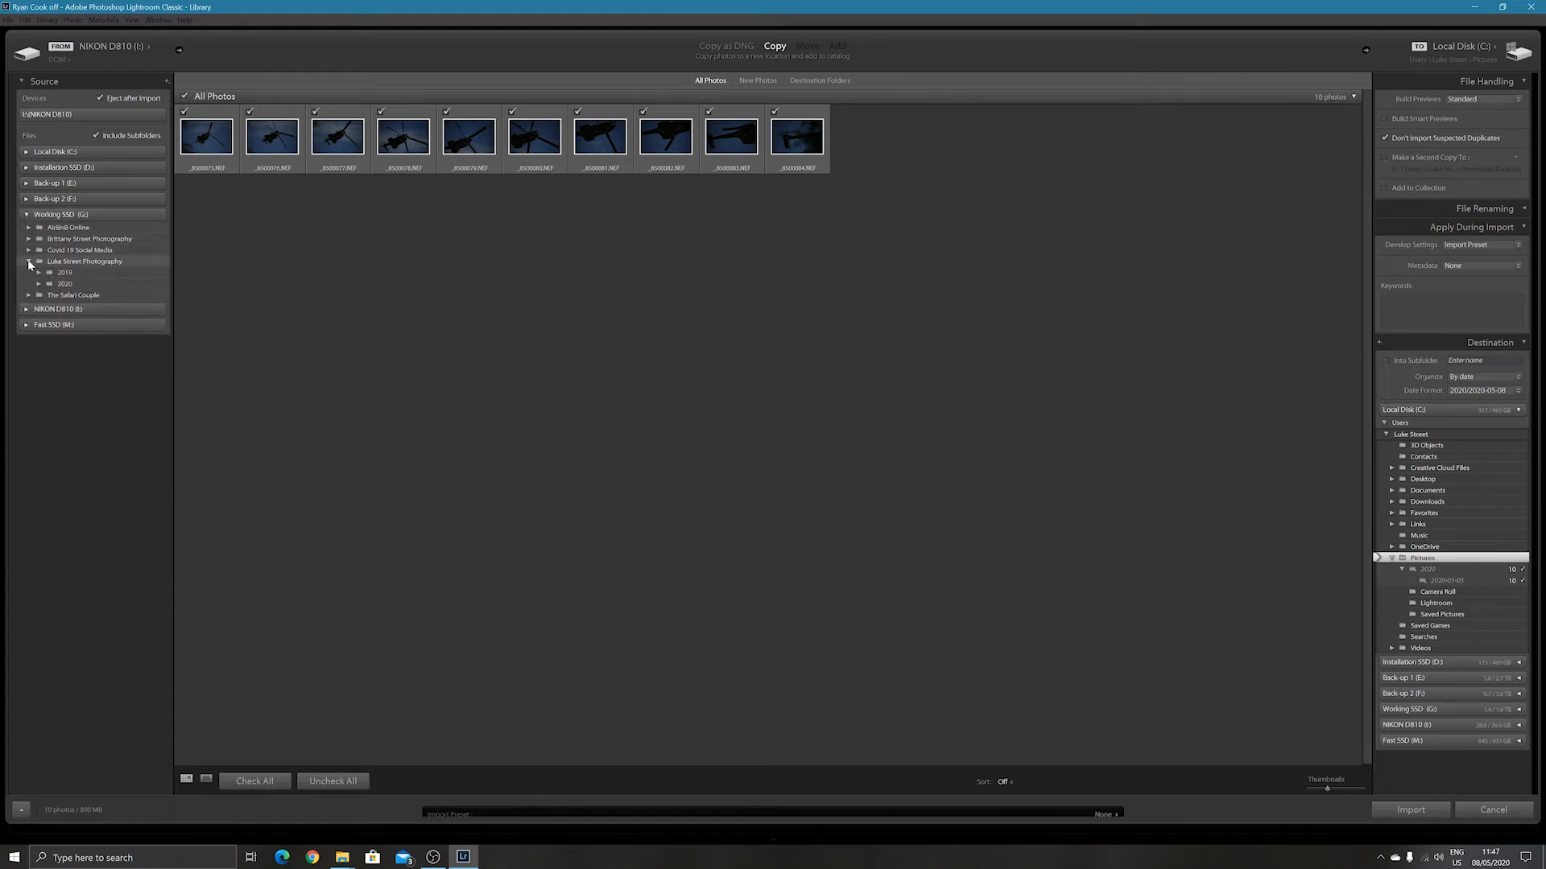
{"action": "left_click", "coordinate": [39, 284]}
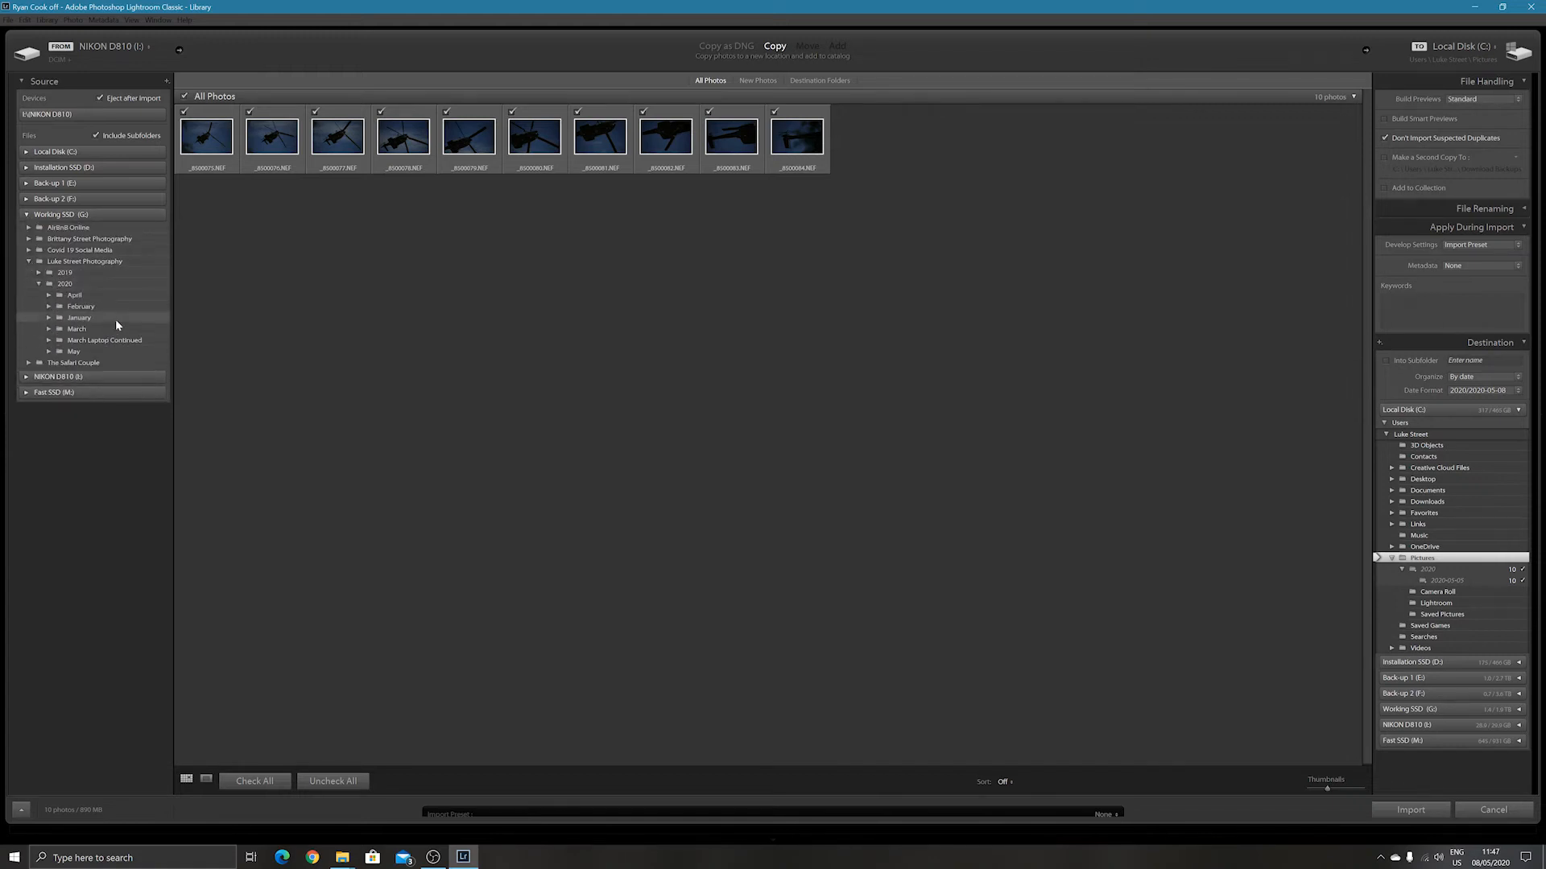
{"action": "left_click", "coordinate": [49, 352]}
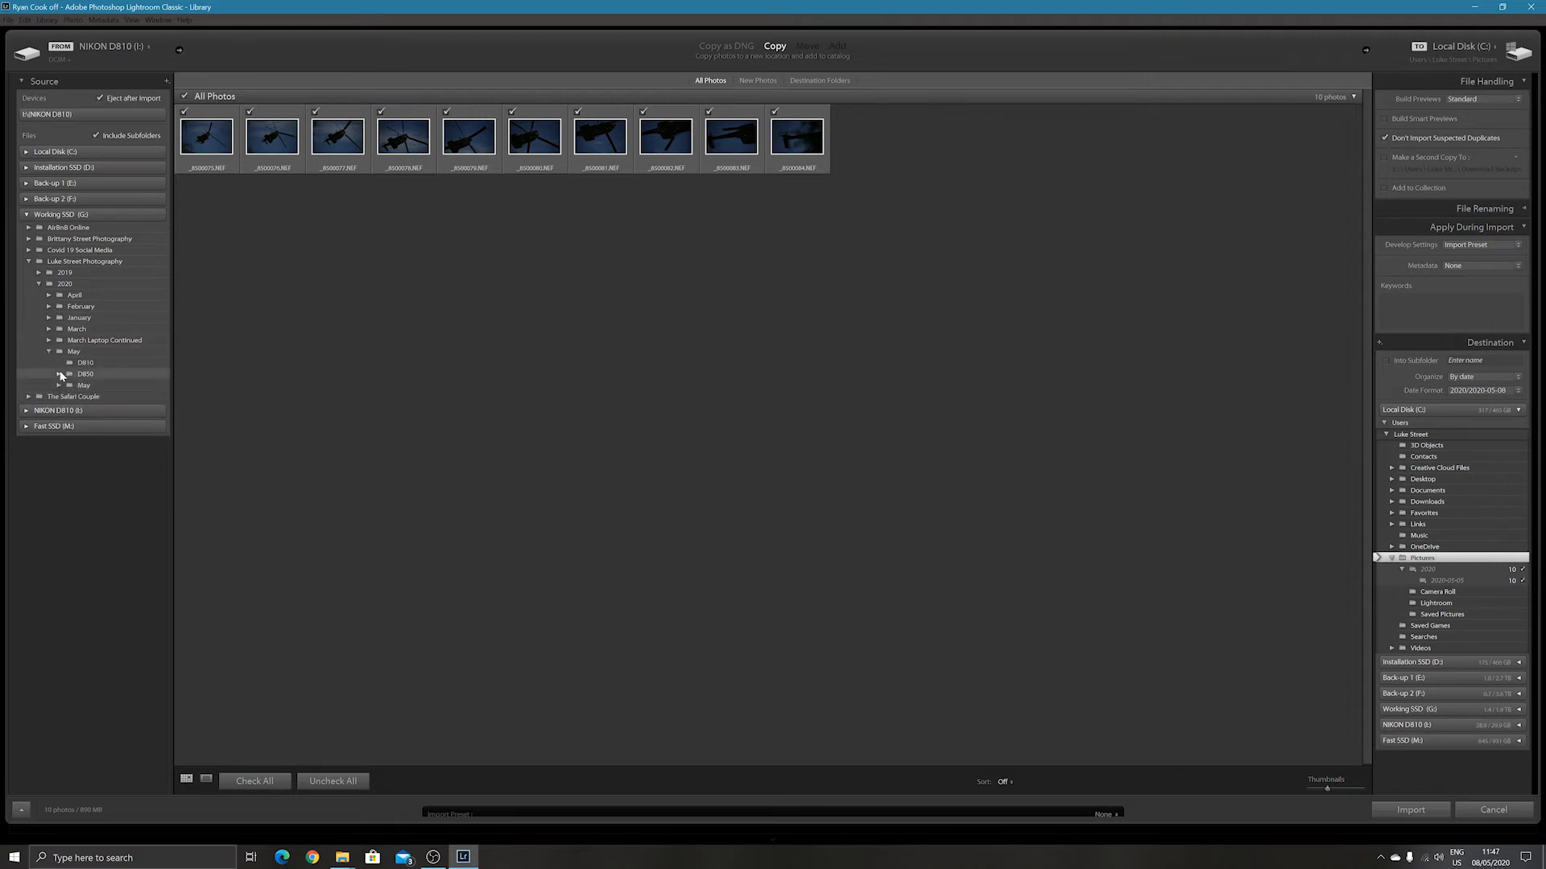
{"action": "left_click", "coordinate": [58, 375]}
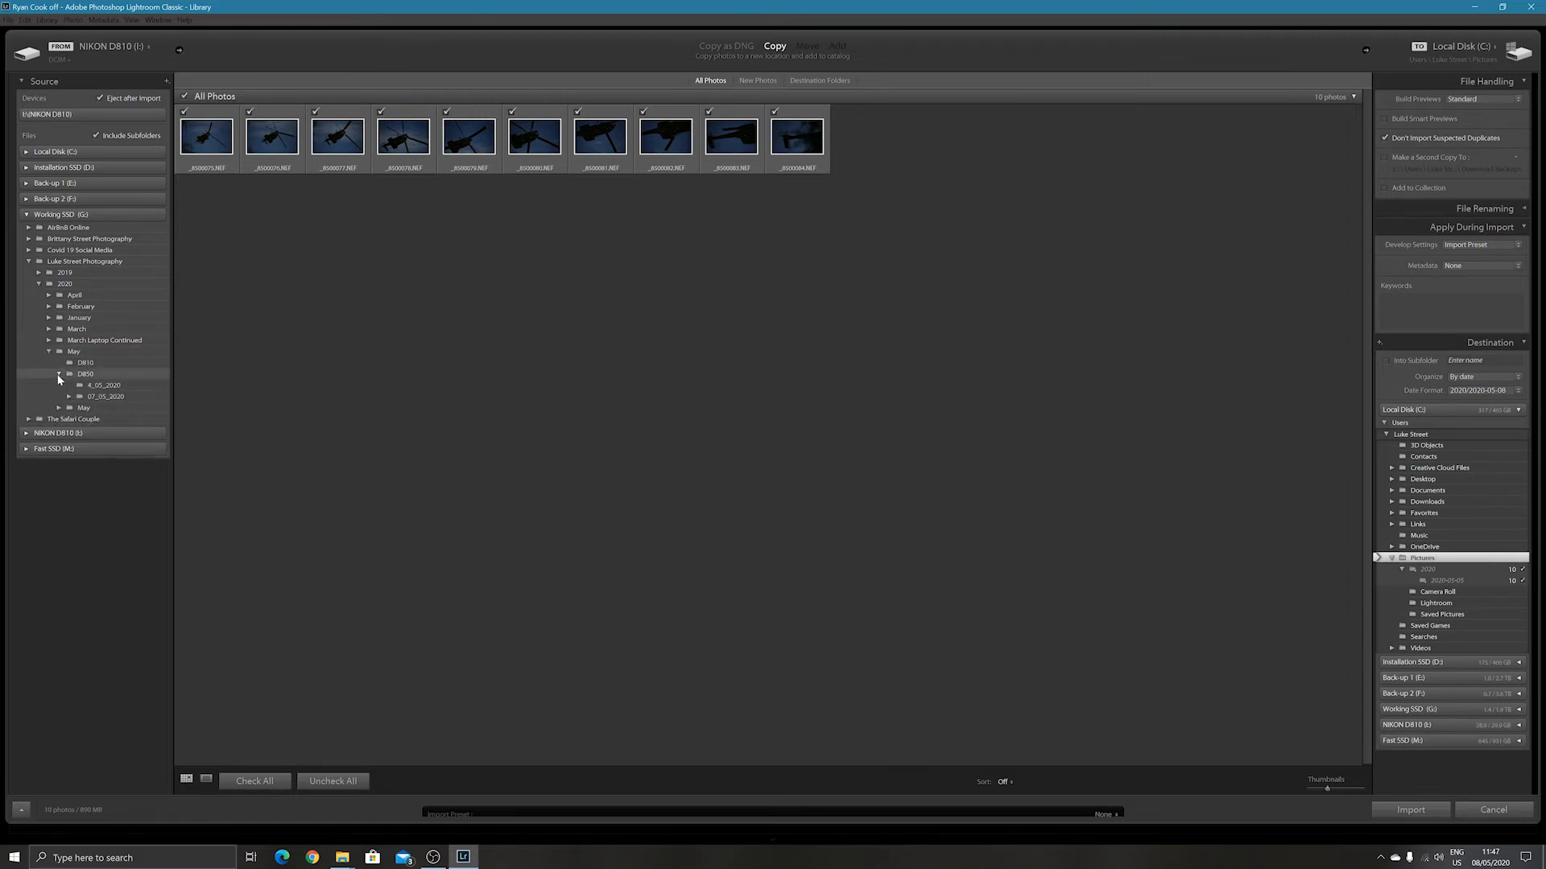
{"action": "left_click", "coordinate": [97, 397]}
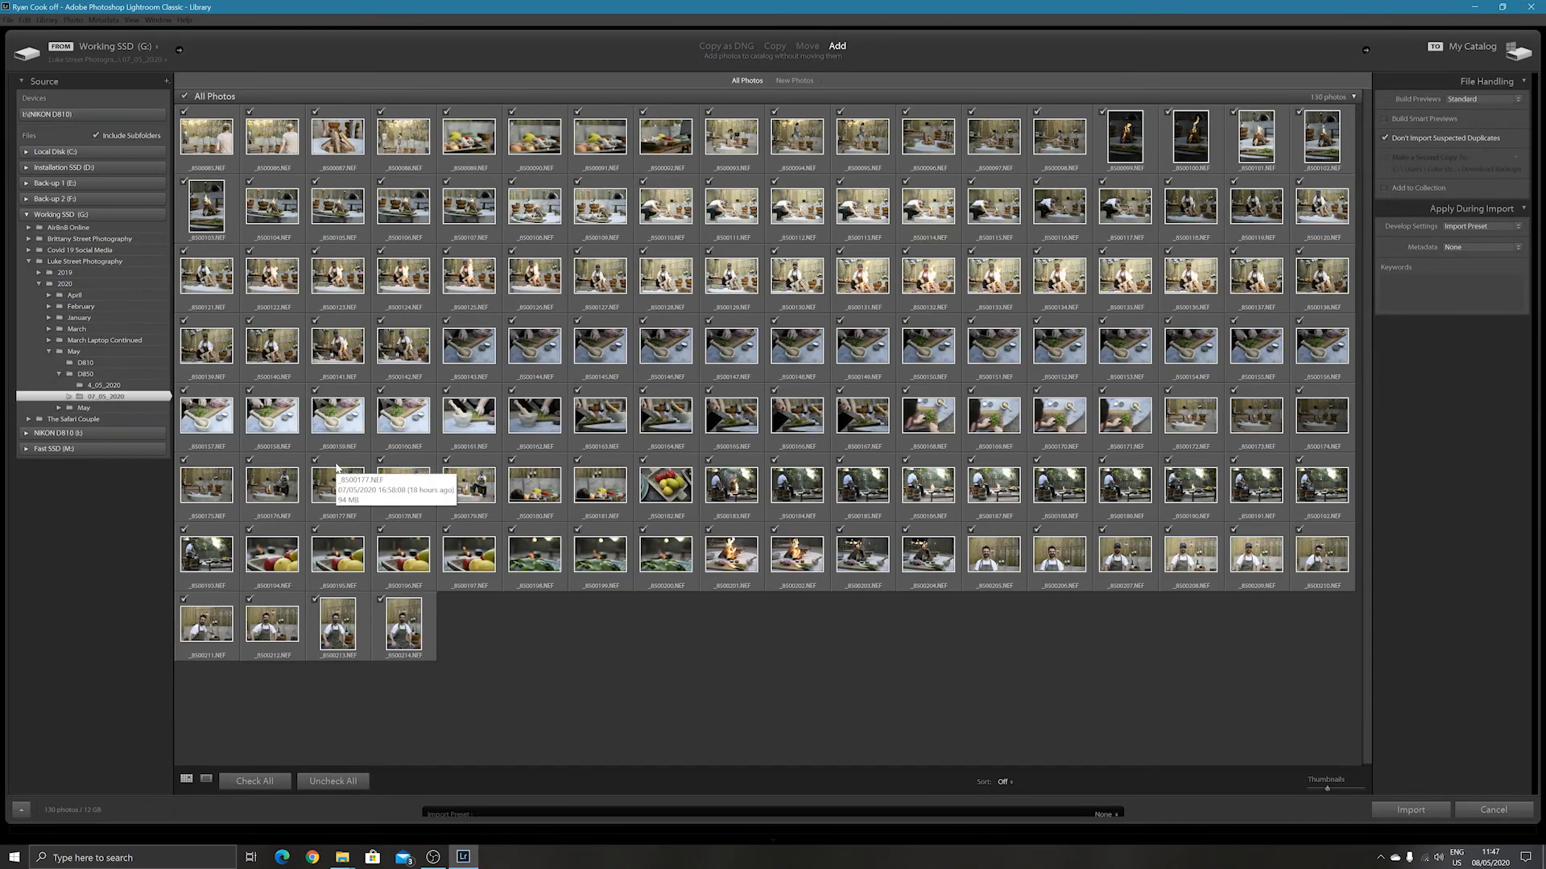
{"action": "left_click", "coordinate": [69, 397]}
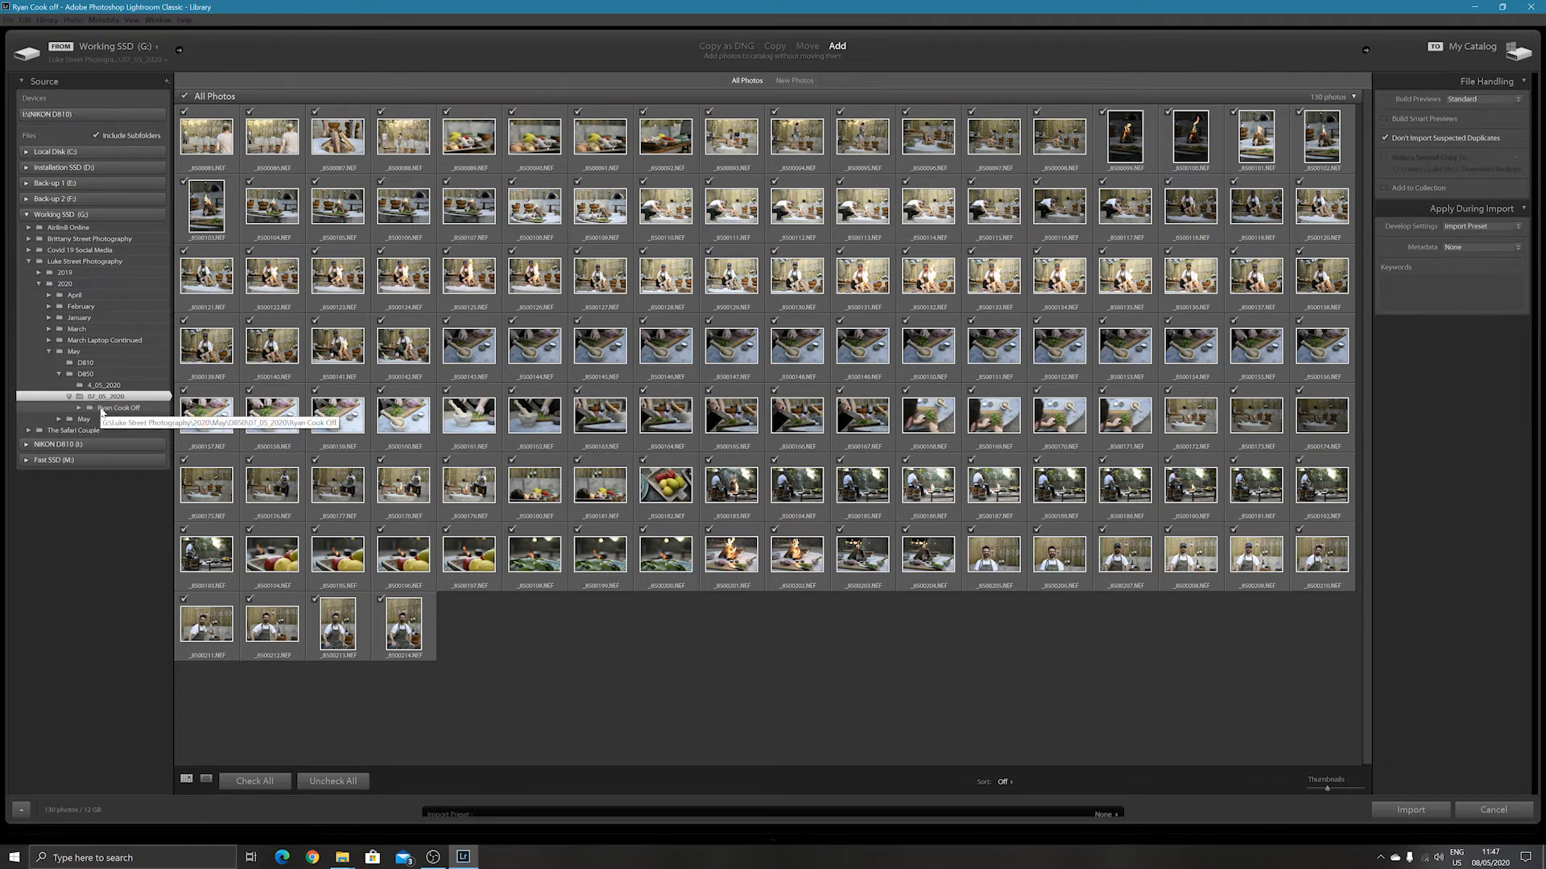
{"action": "left_click", "coordinate": [124, 396]}
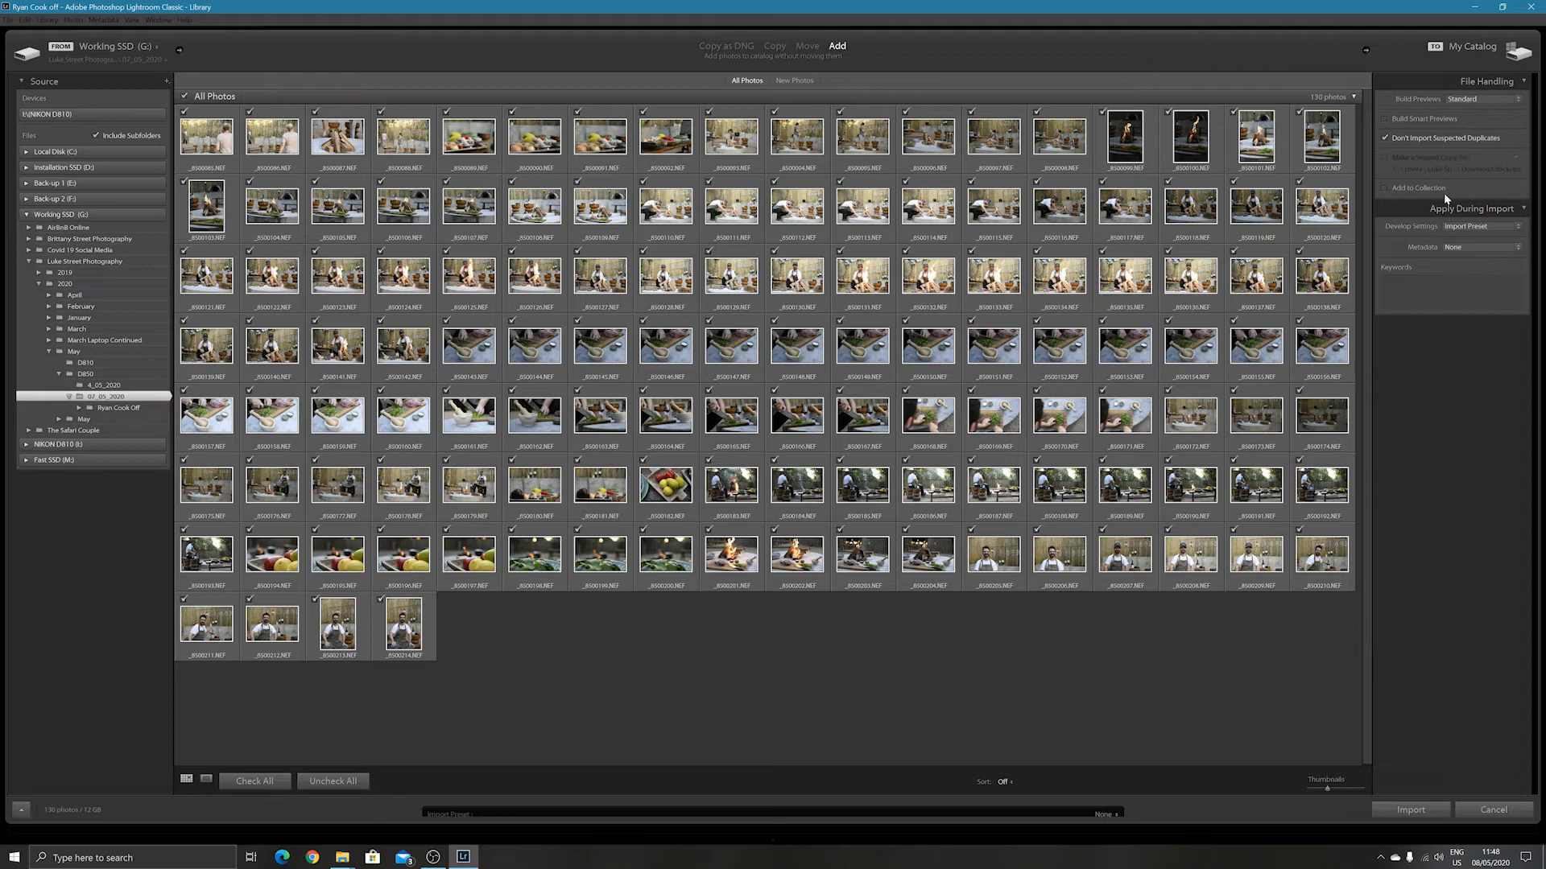
Import all photos from the folder with Import Preset as the develop setting and Standard previews.
{"action": "left_click", "coordinate": [1499, 228]}
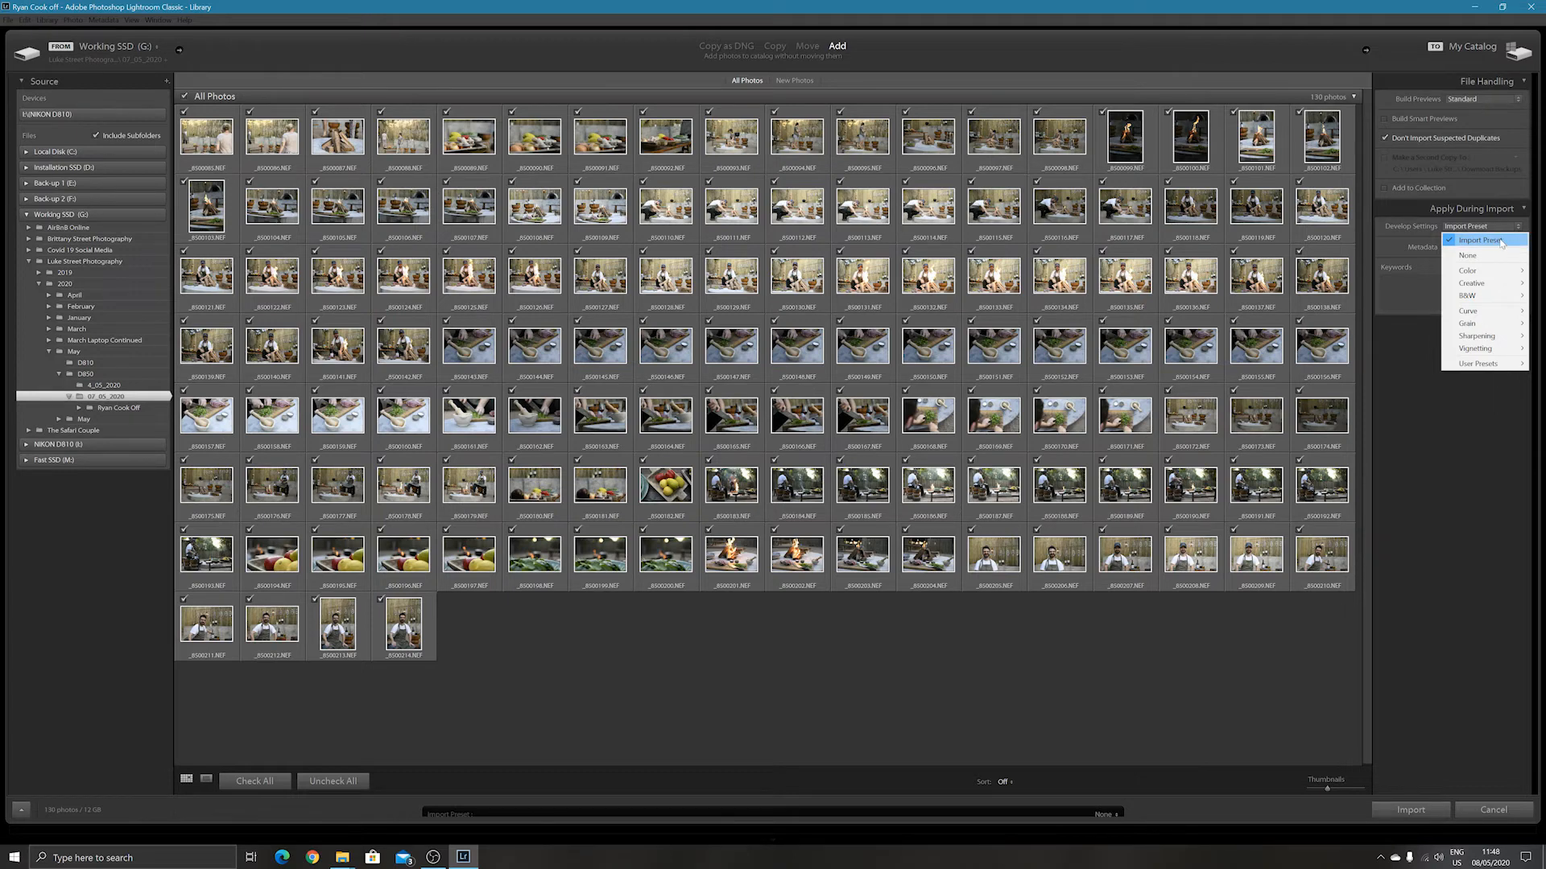
{"action": "left_click", "coordinate": [1413, 339]}
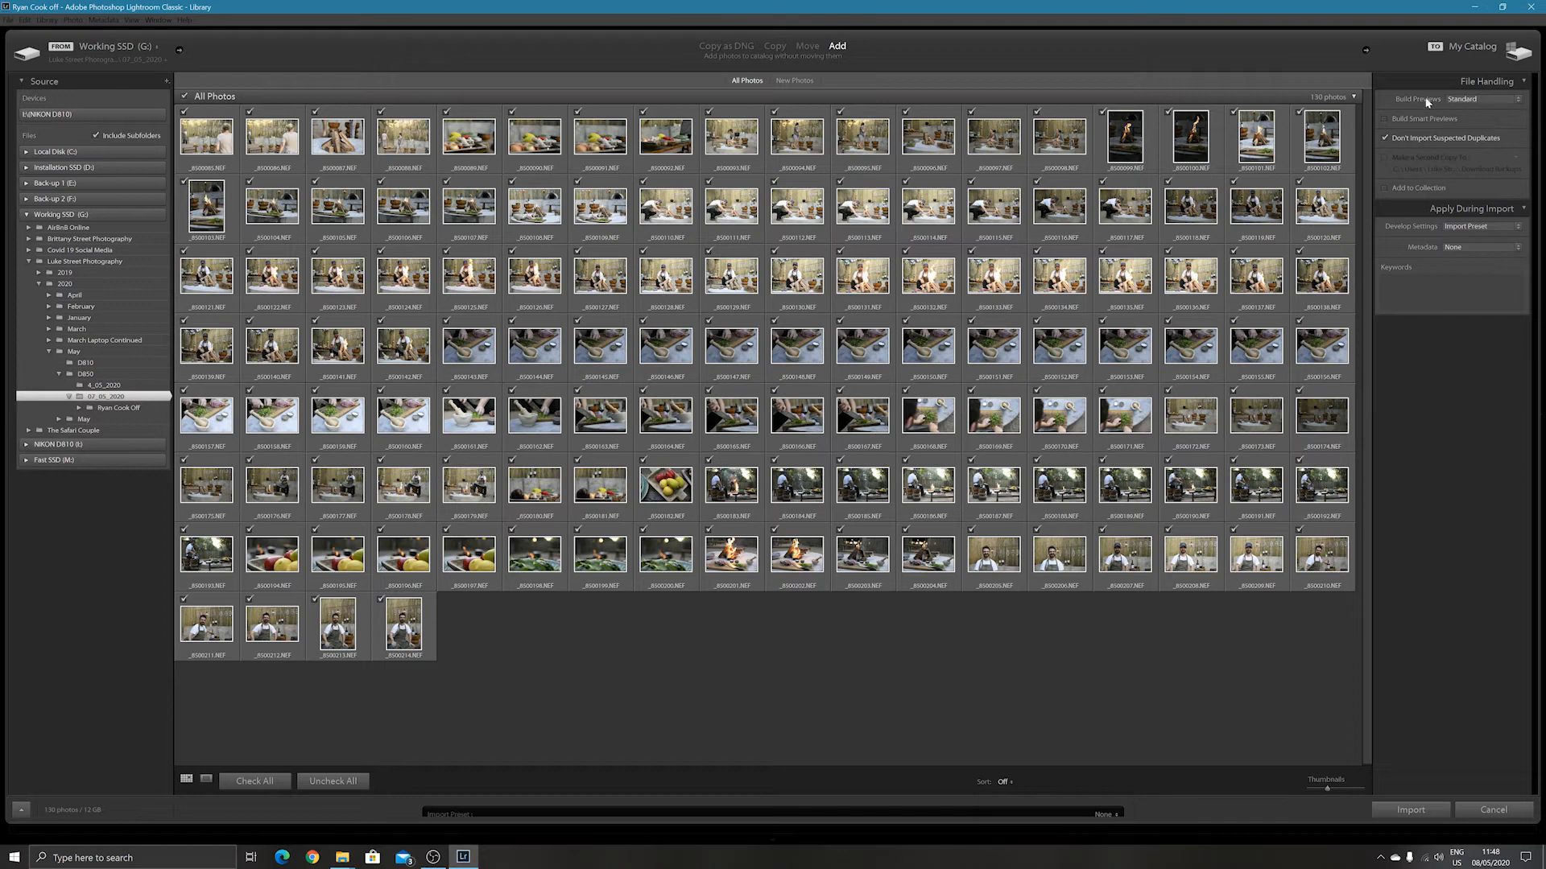
{"action": "left_click", "coordinate": [1456, 100]}
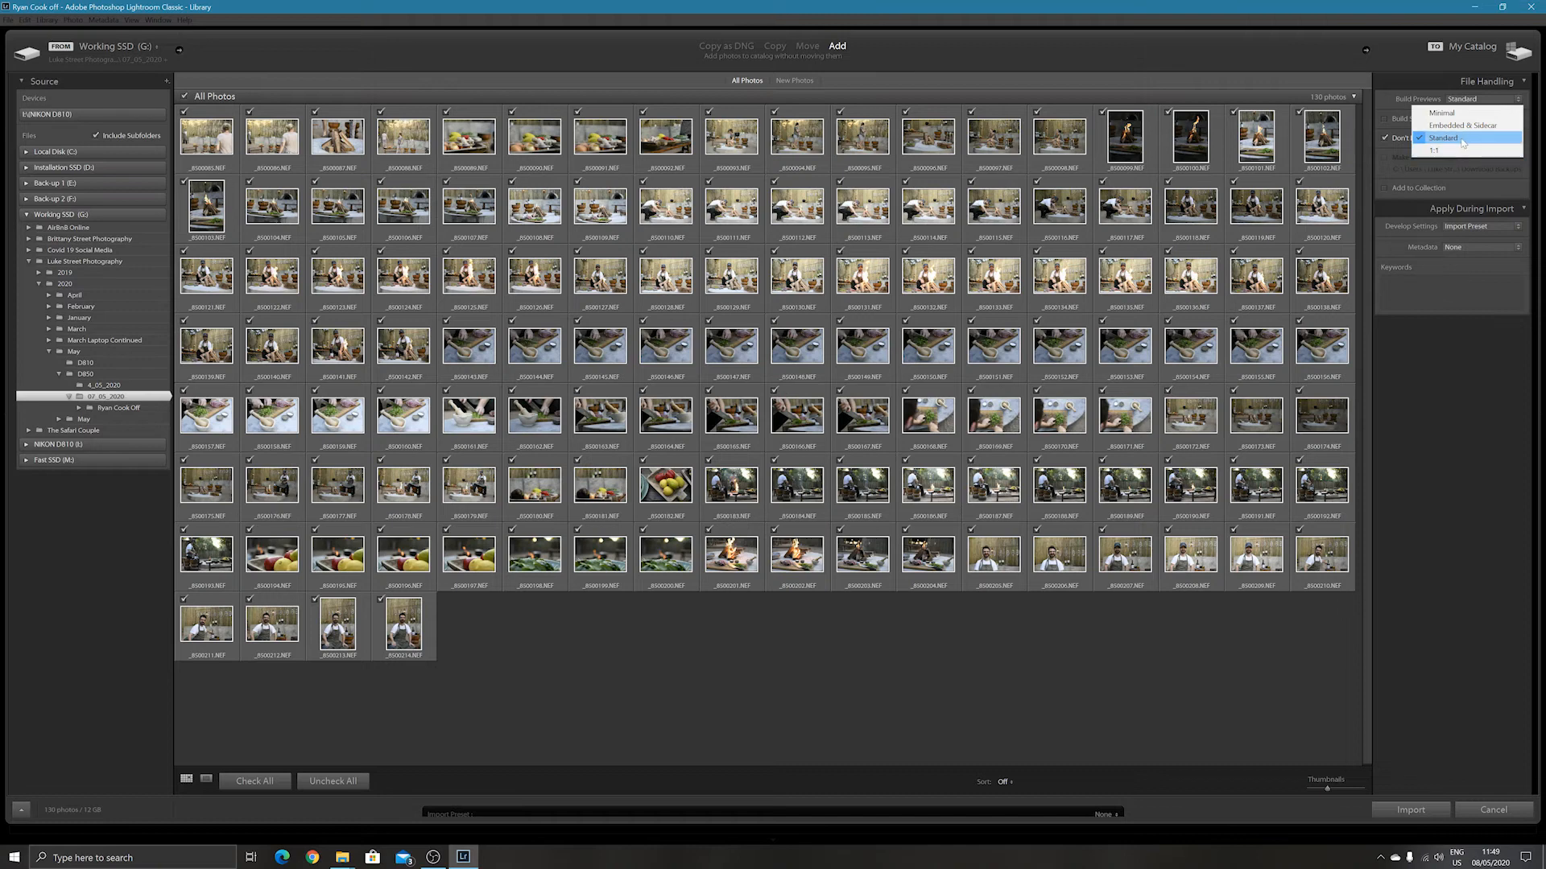
{"action": "left_click", "coordinate": [1463, 142]}
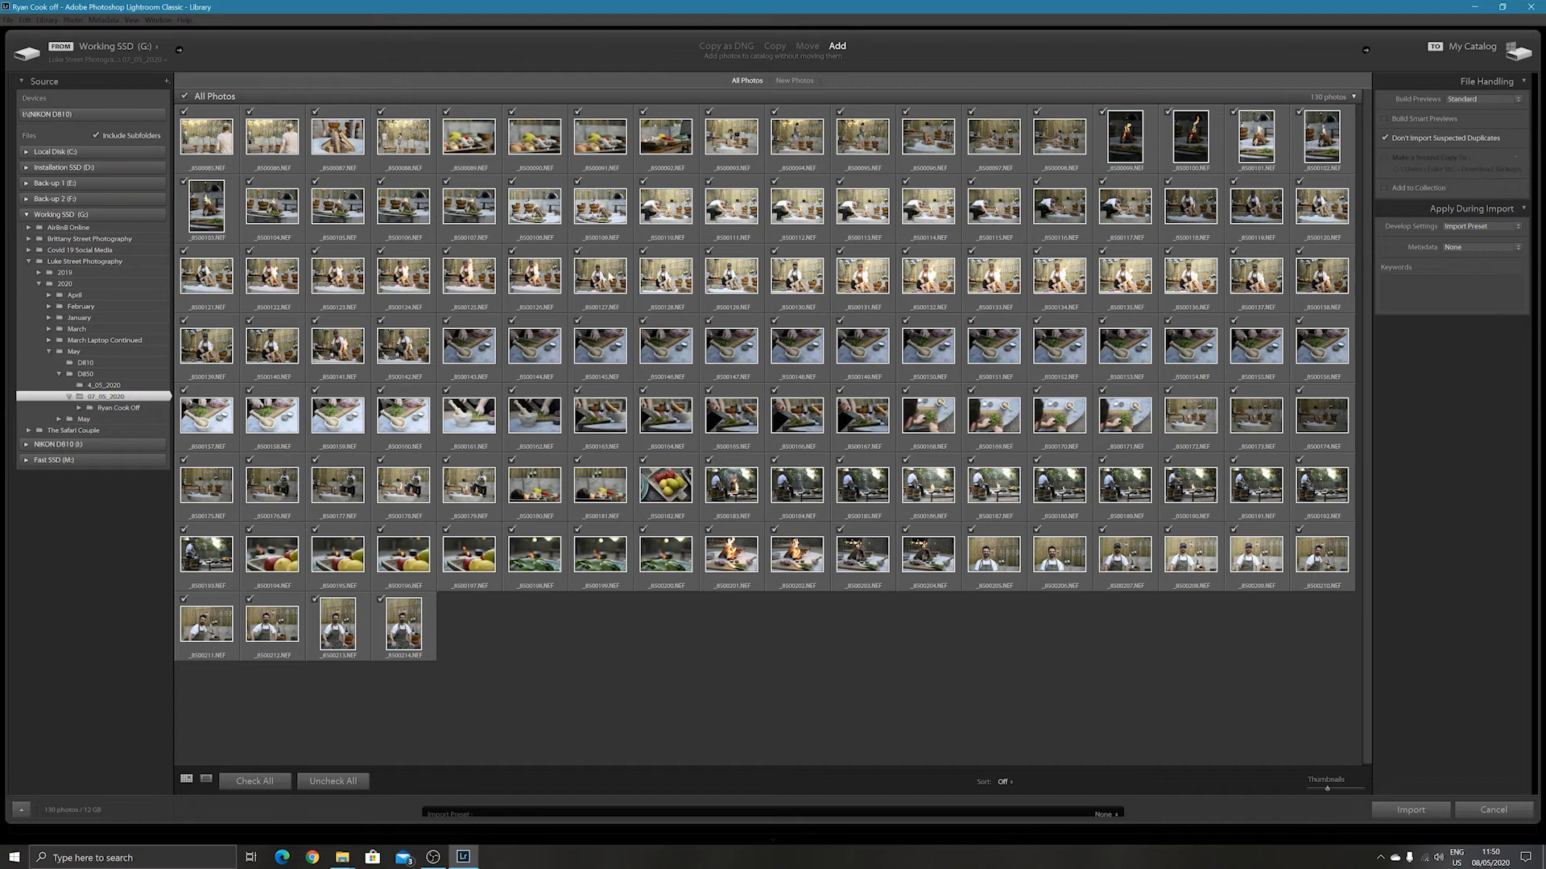
{"action": "left_click", "coordinate": [1429, 815]}
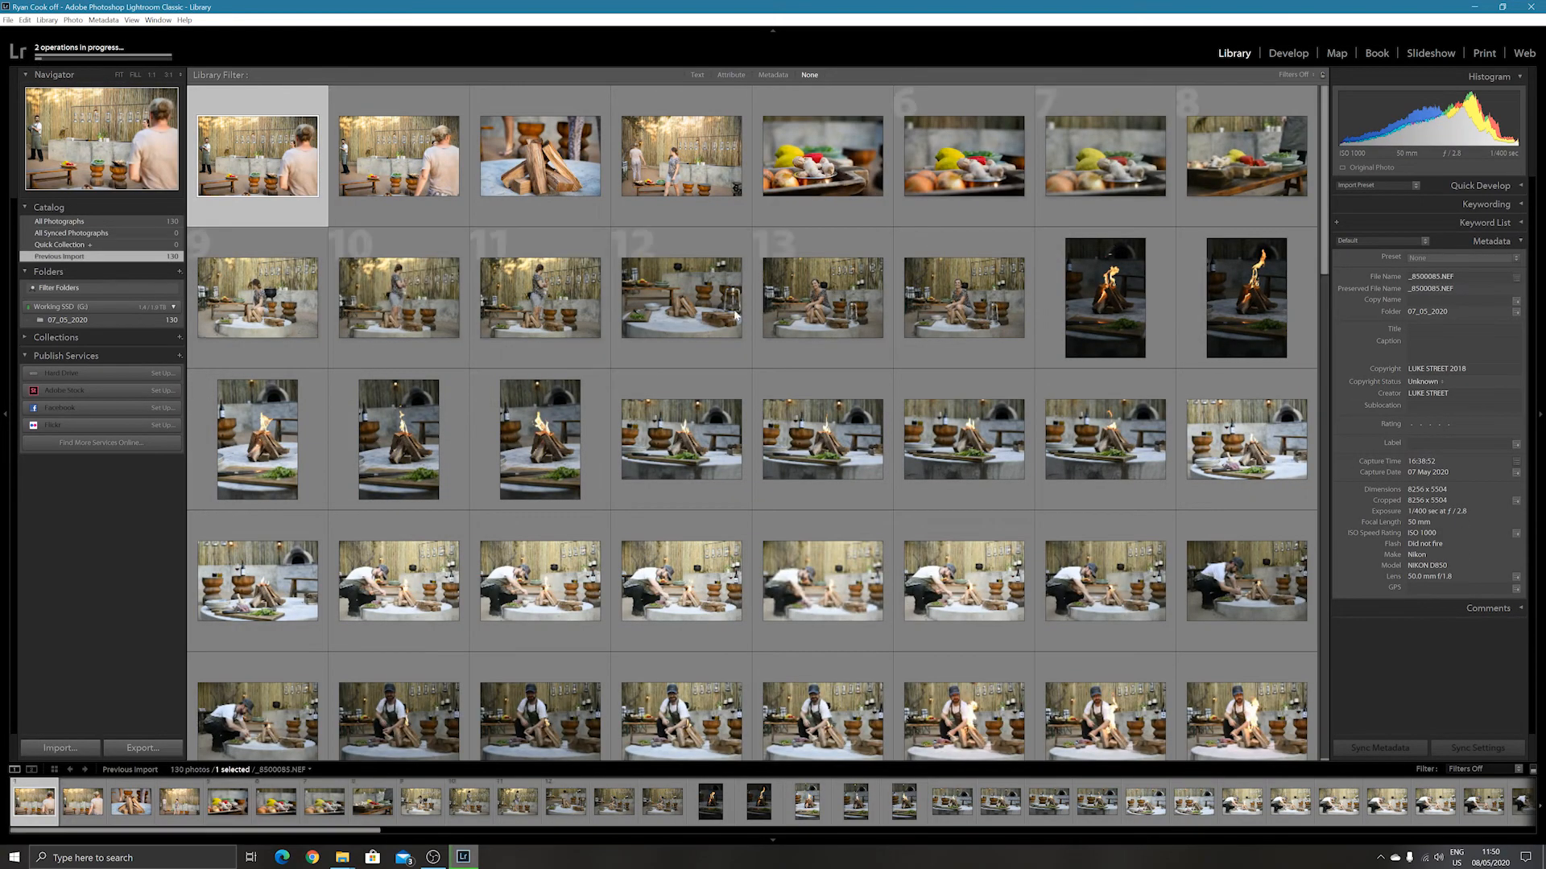
Look over the imported thumbnails and open the portrait fire photo _8500101.NEF at full view.
{"action": "scroll", "coordinate": [736, 375], "scroll_direction": "down", "scroll_amount": 5}
{"action": "scroll", "coordinate": [746, 384], "scroll_direction": "up", "scroll_amount": 8}
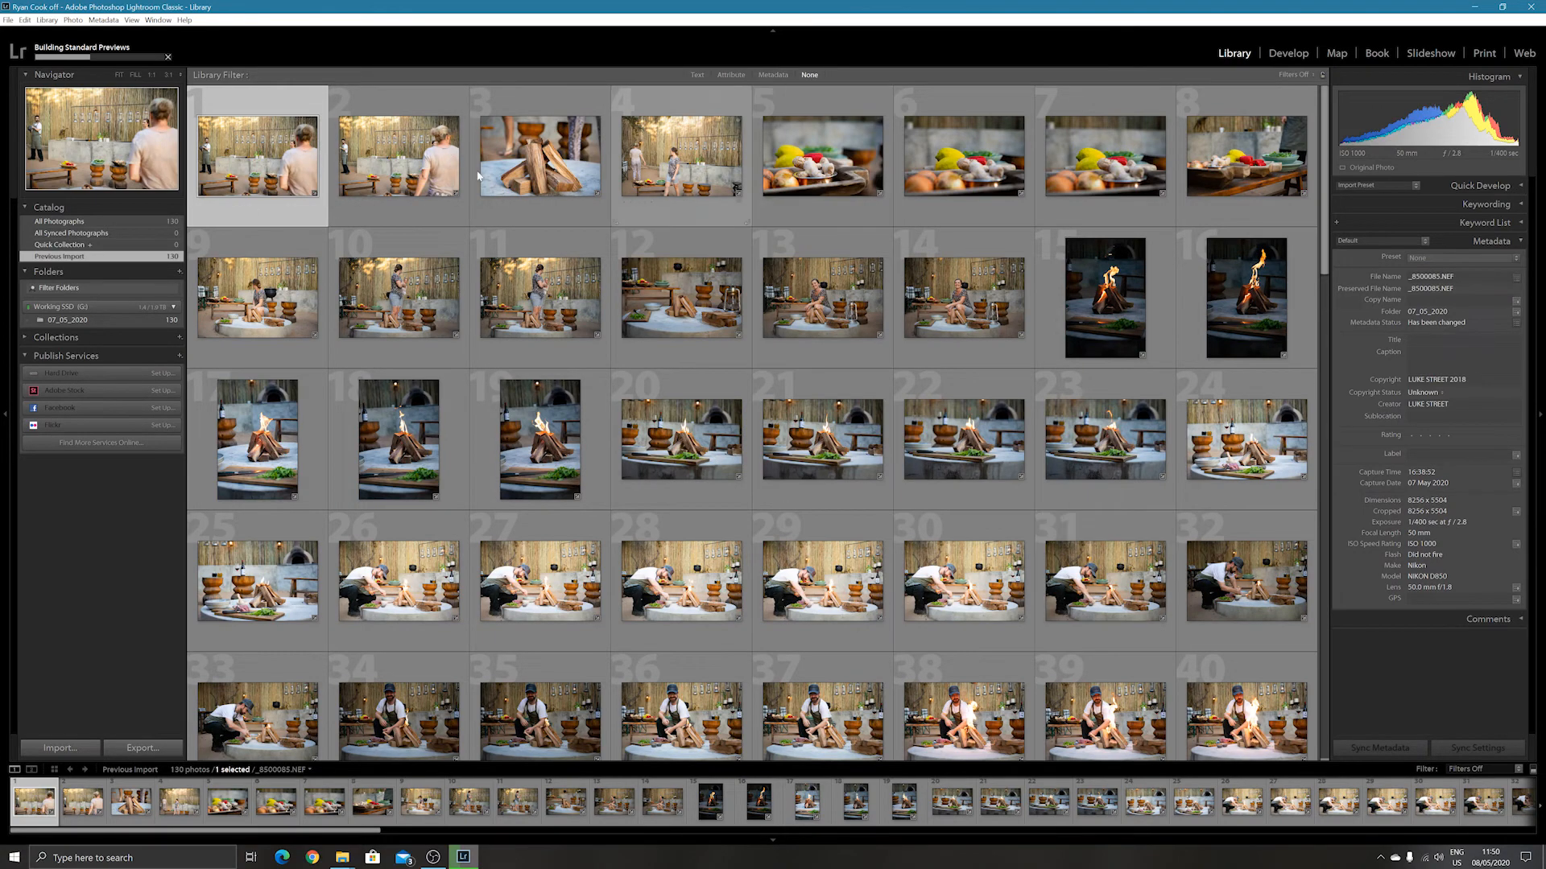
{"action": "scroll", "coordinate": [786, 380], "scroll_direction": "down", "scroll_amount": 3}
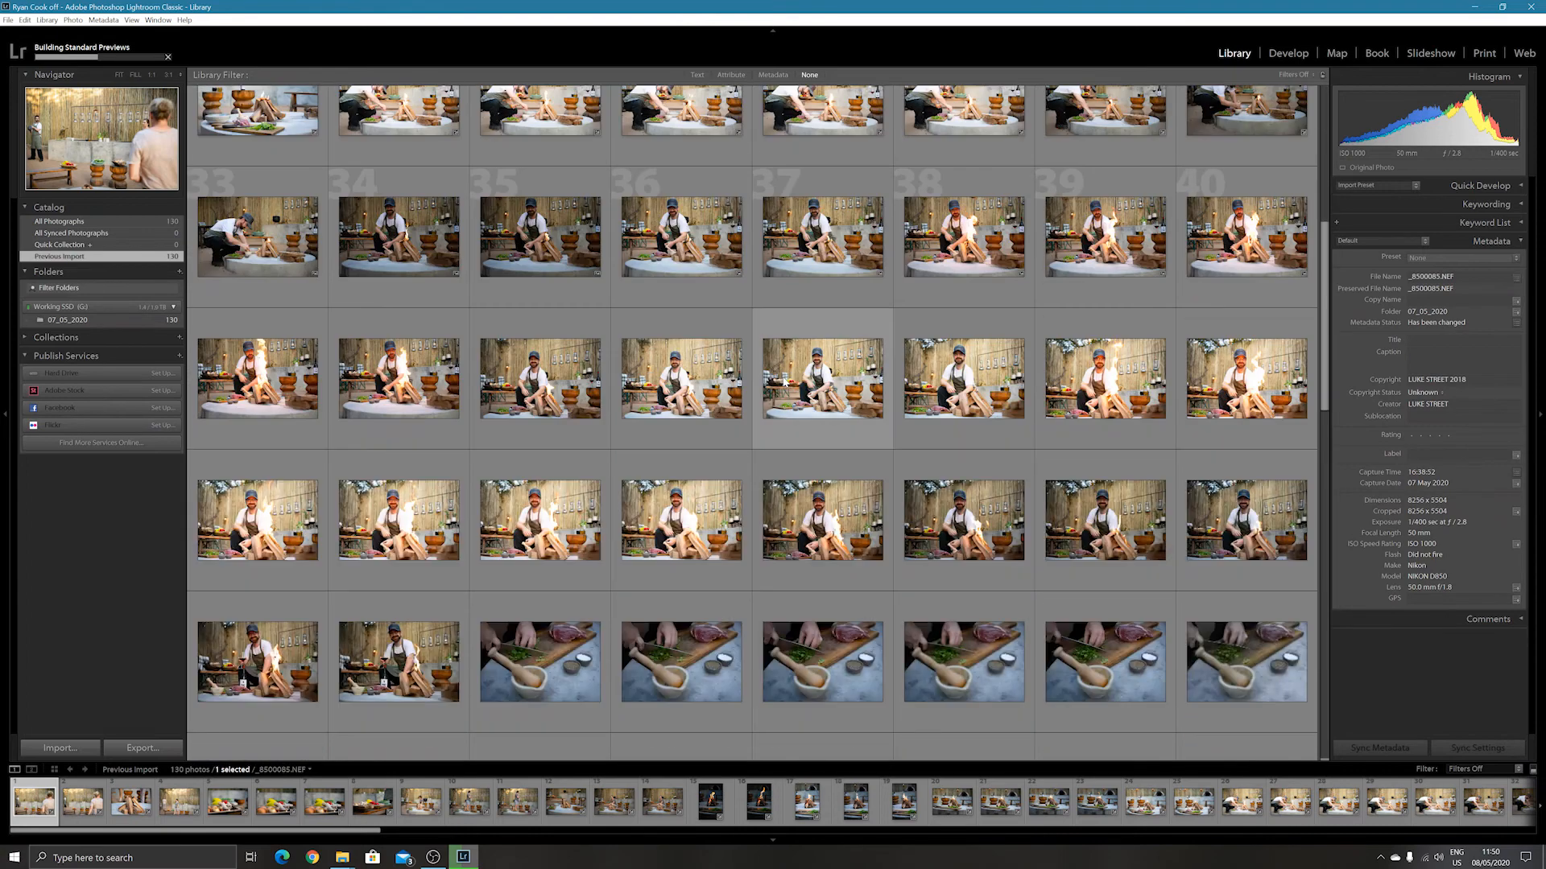
{"action": "scroll", "coordinate": [786, 385], "scroll_direction": "up", "scroll_amount": 3}
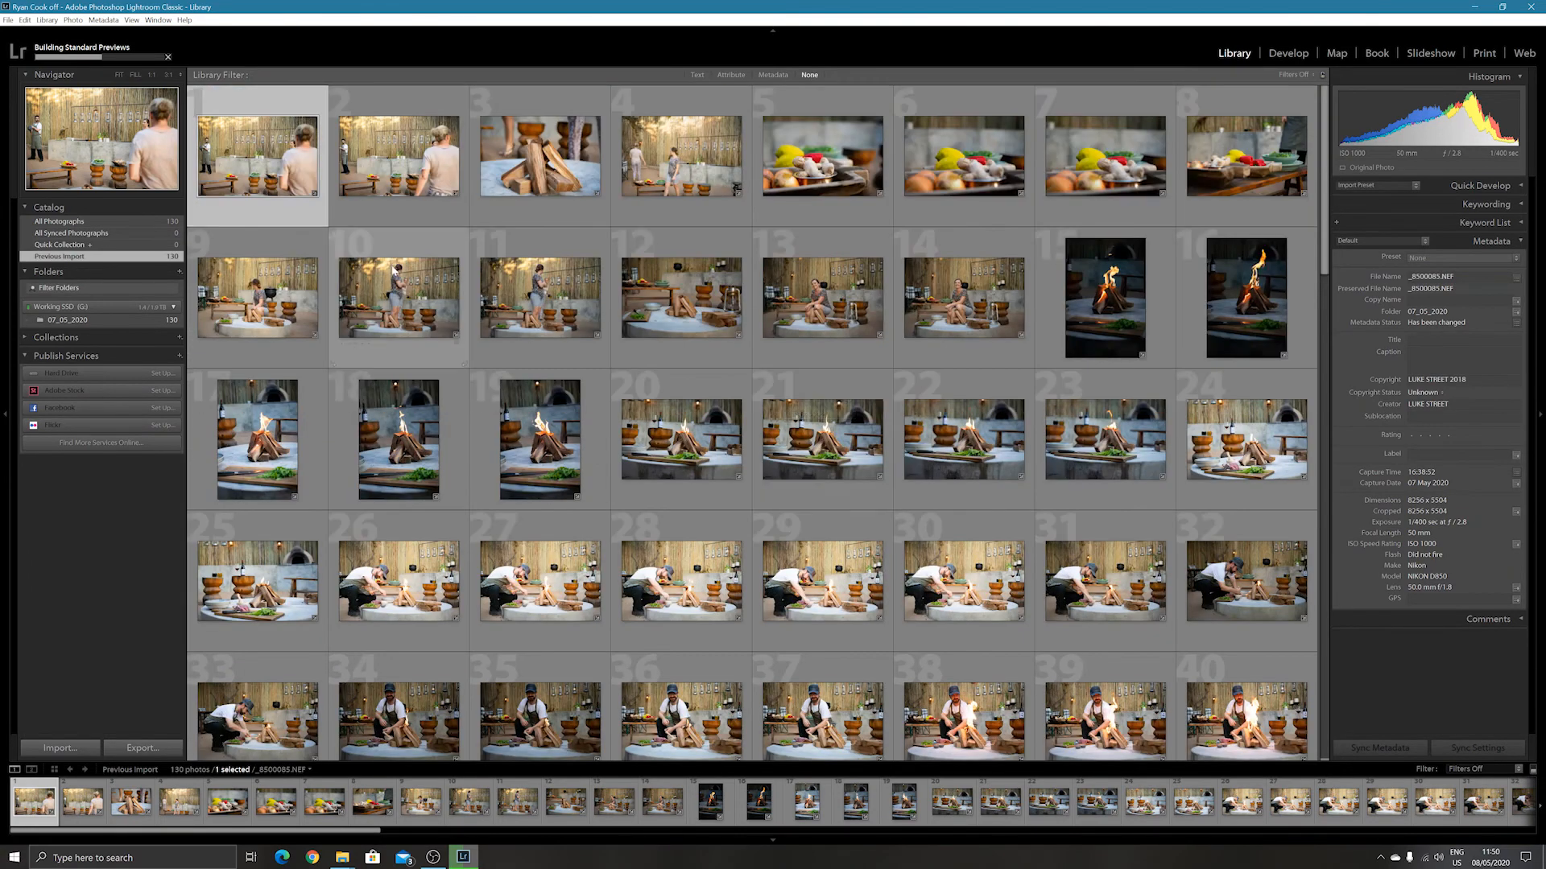
{"action": "left_click", "coordinate": [249, 443]}
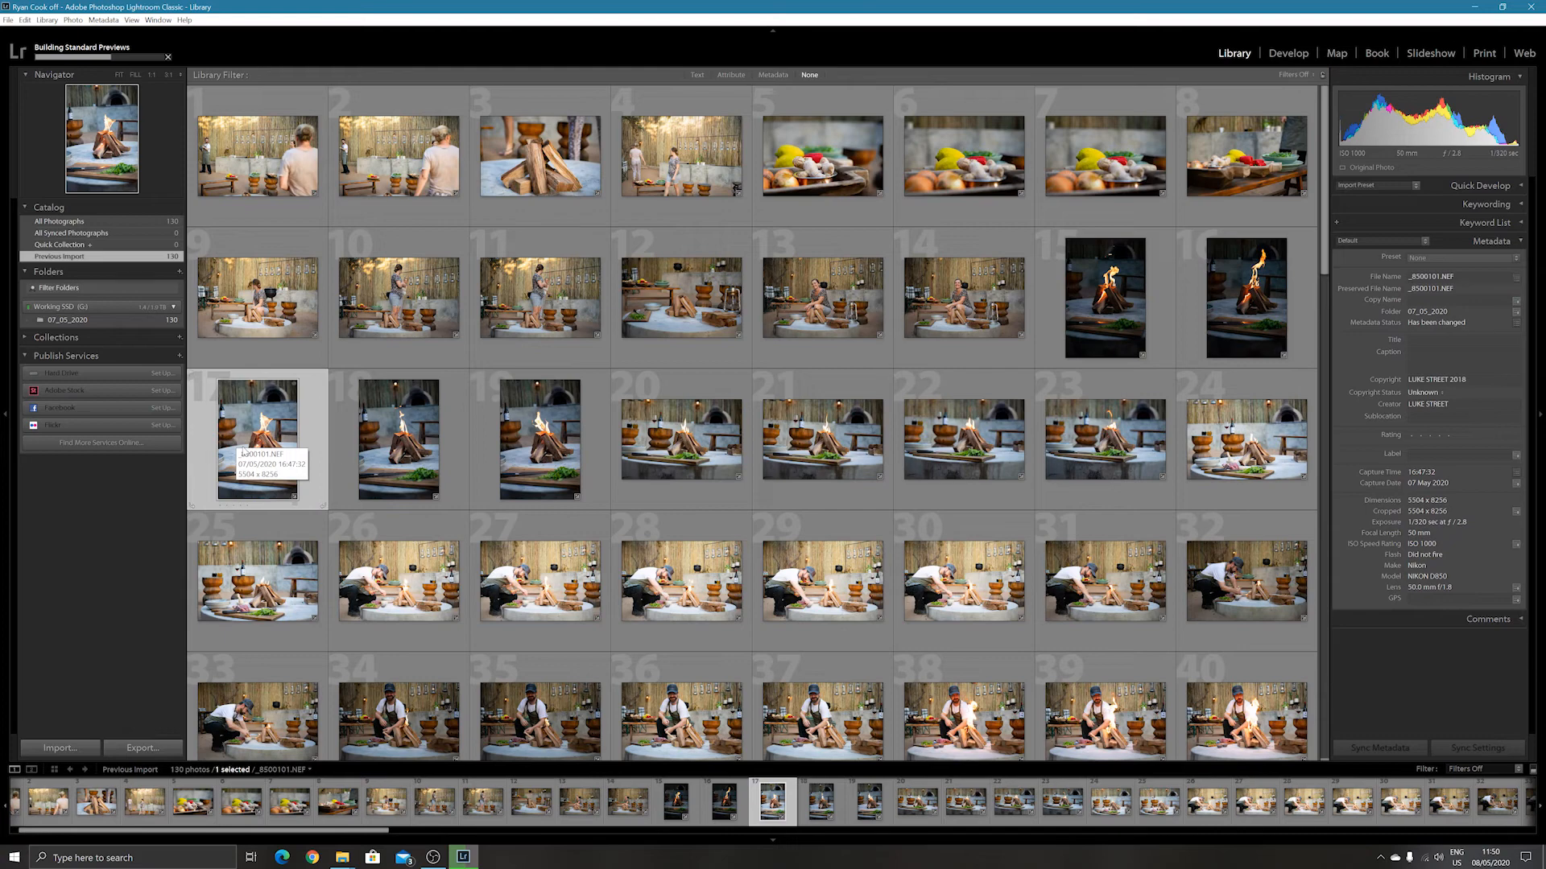
{"action": "double_click", "coordinate": [242, 451]}
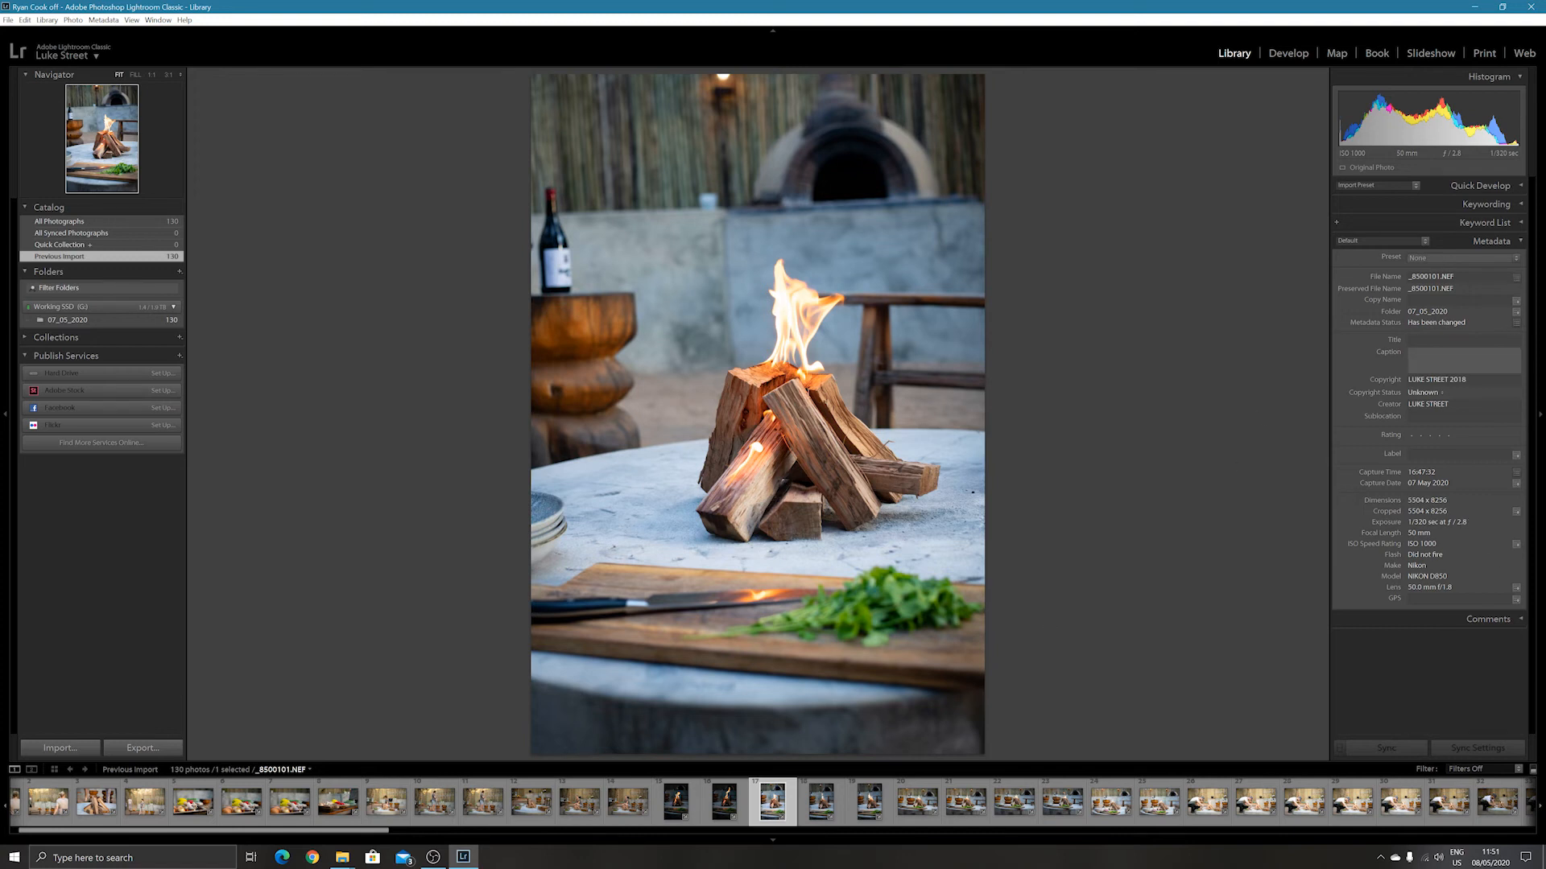
Check the Copyright metadata field of _8500101.NEF and return to the photo without editing it.
{"action": "left_click", "coordinate": [1463, 380]}
{"action": "left_click", "coordinate": [1467, 380]}
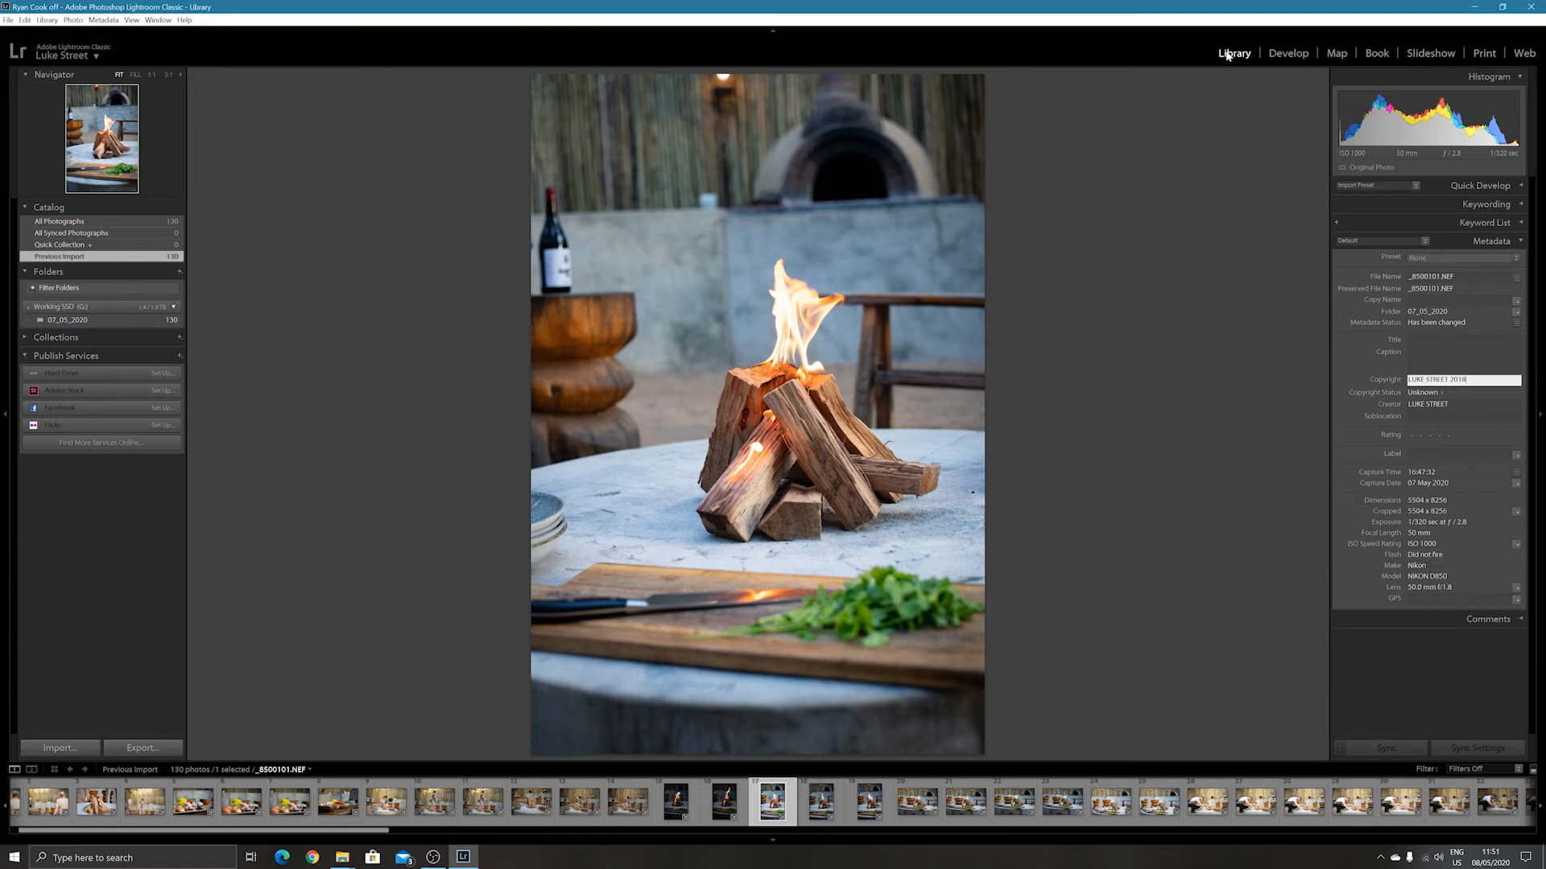
{"action": "left_click", "coordinate": [779, 816]}
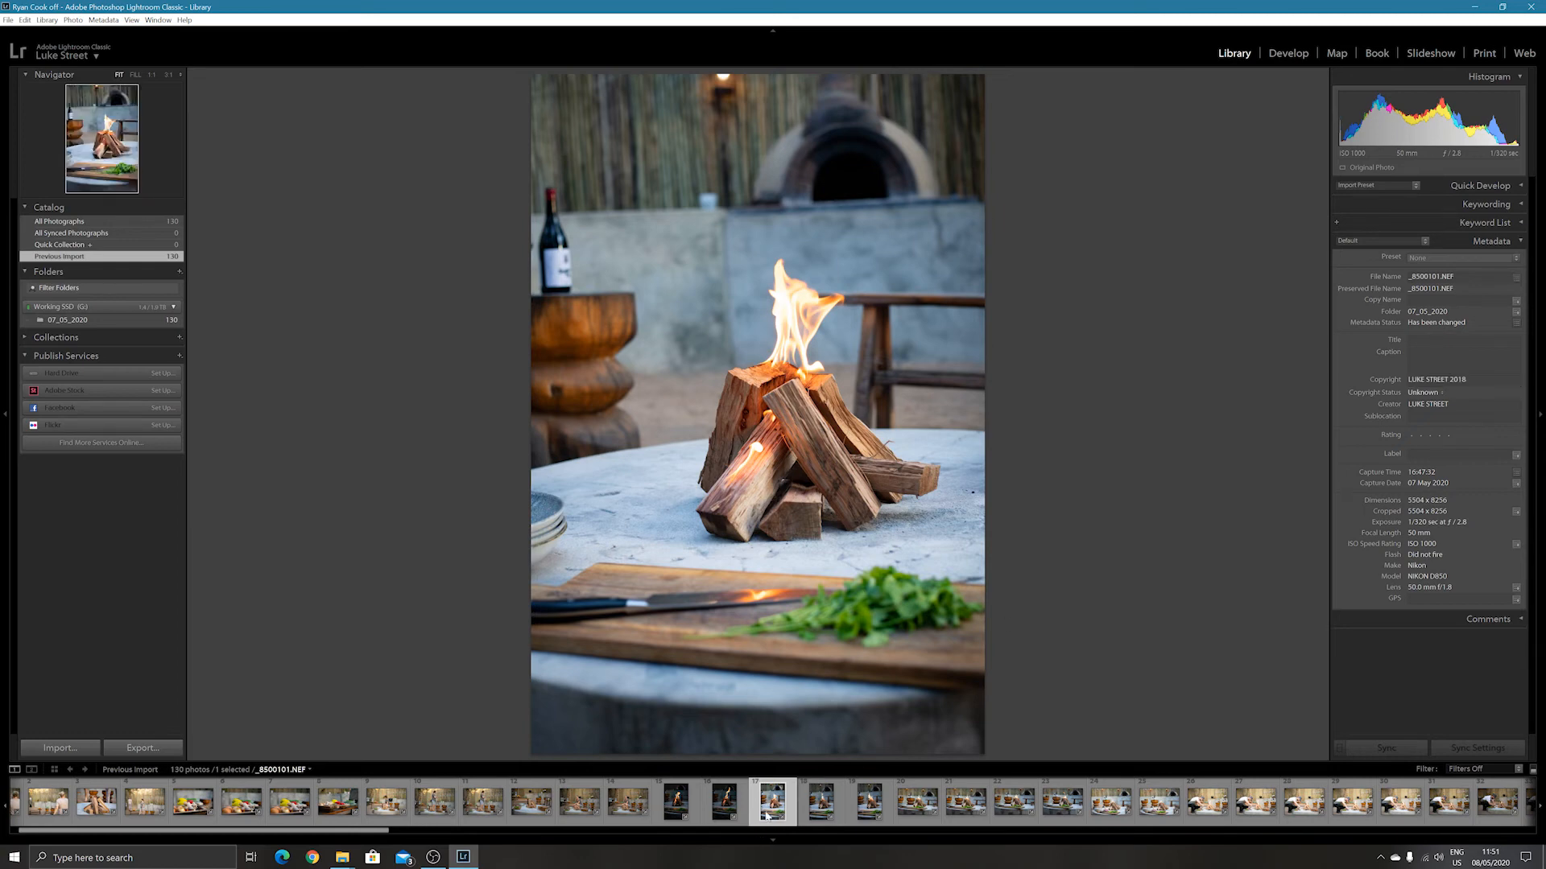
Browse forward through the imported photos one by one from _8500101.NEF to _8500114.NEF.
{"action": "key", "text": "Right"}
{"action": "key", "text": "Right"}
{"action": "key", "text": "Right"}
{"action": "key", "text": "Right"}
{"action": "key", "text": "Right"}
{"action": "key", "text": "Right"}
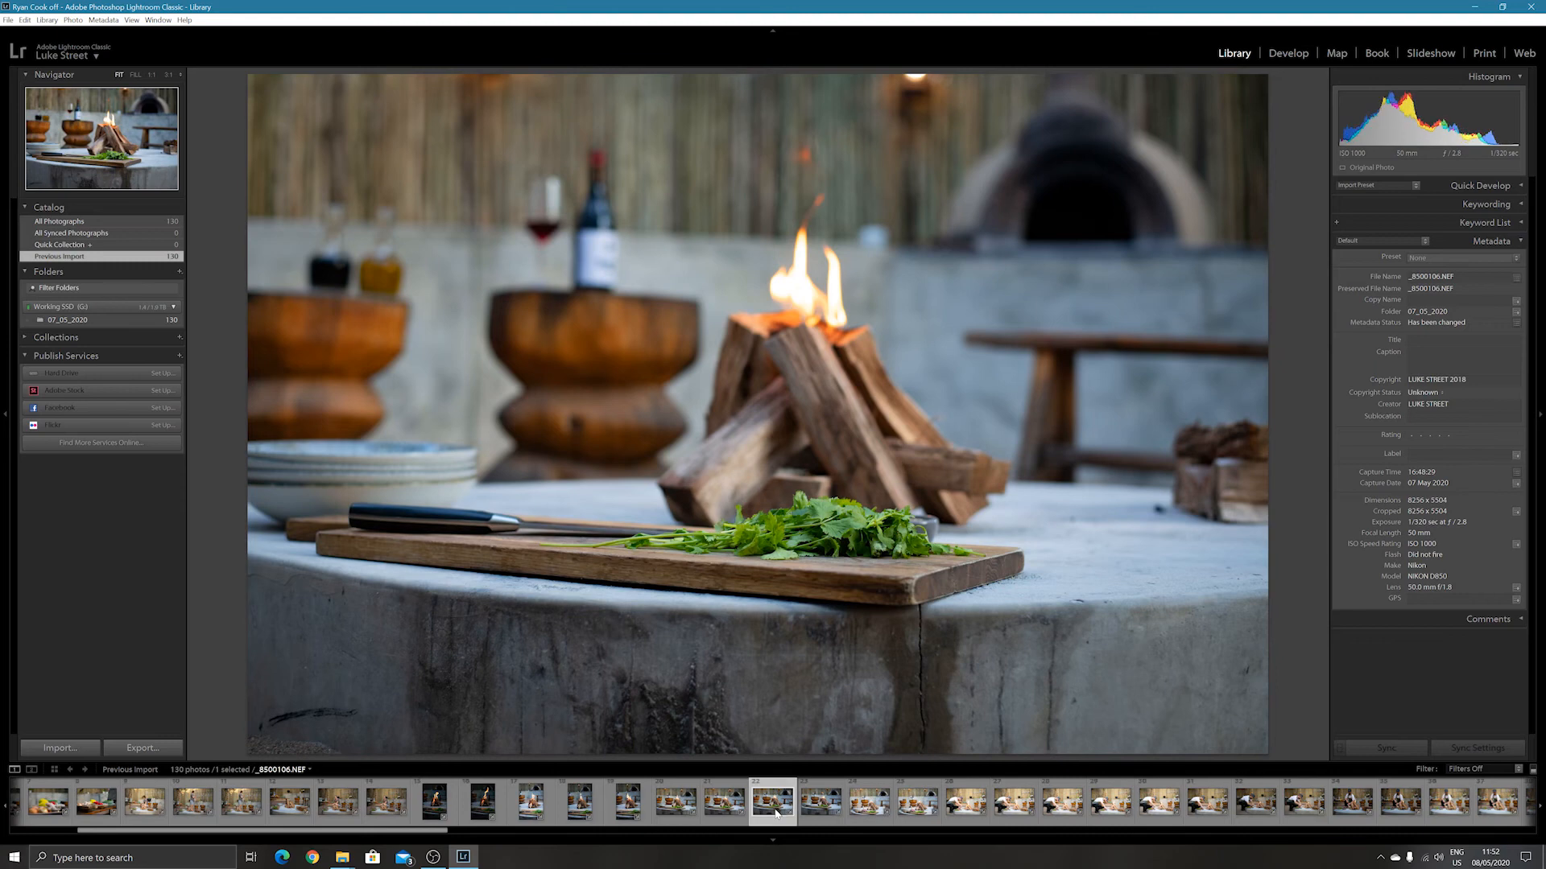
{"action": "key", "text": "Right"}
{"action": "key", "text": "Right"}
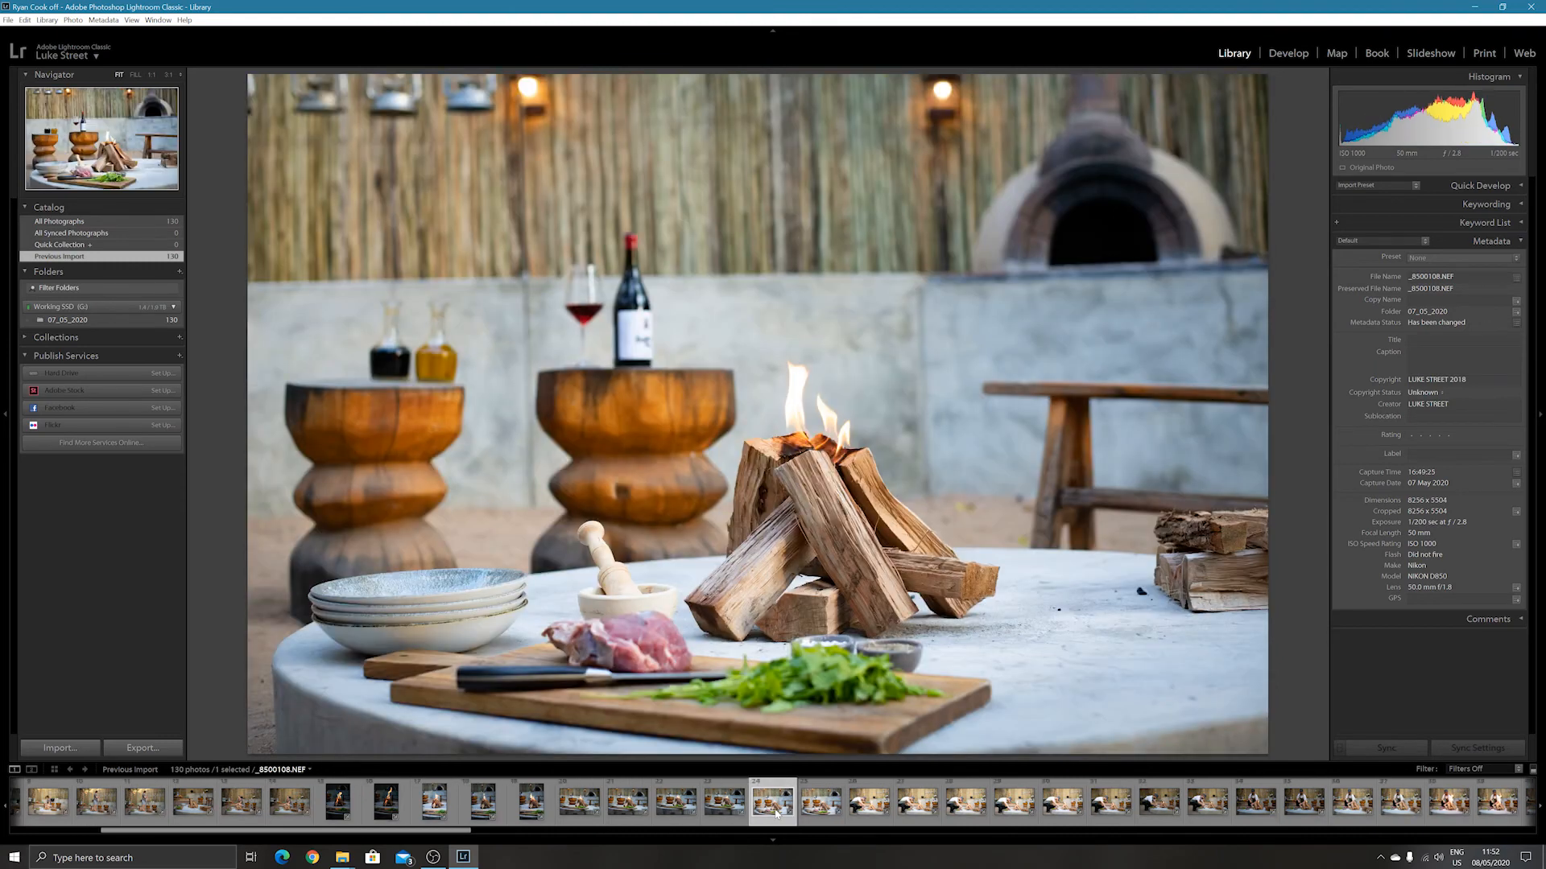
{"action": "key", "text": "Right"}
{"action": "key", "text": "Right"}
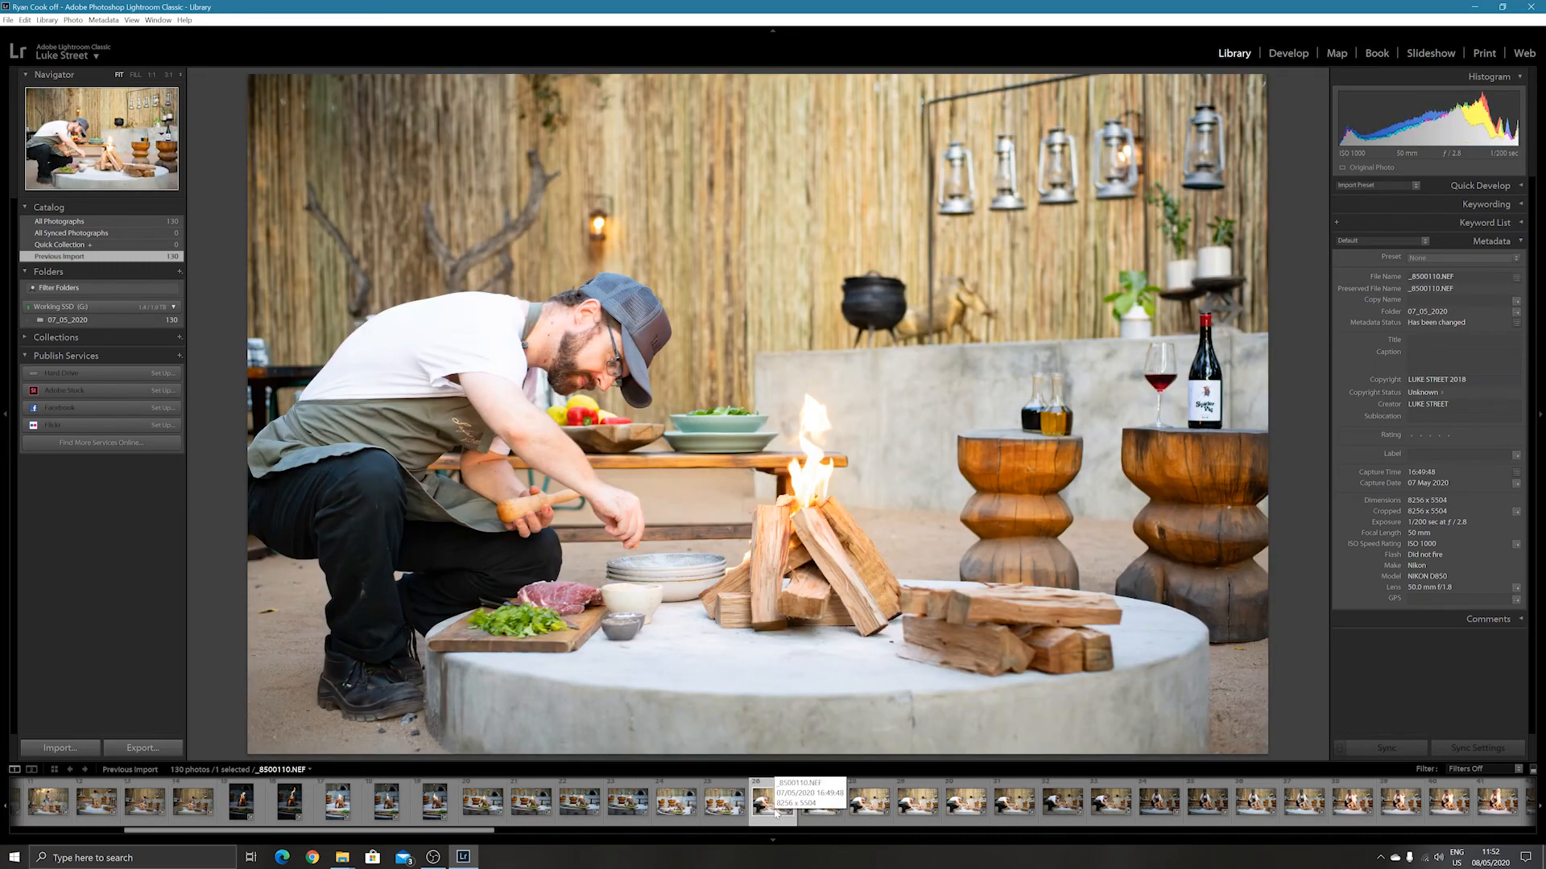
{"action": "key", "text": "Right"}
{"action": "key", "text": "Right"}
{"action": "key", "text": "Right"}
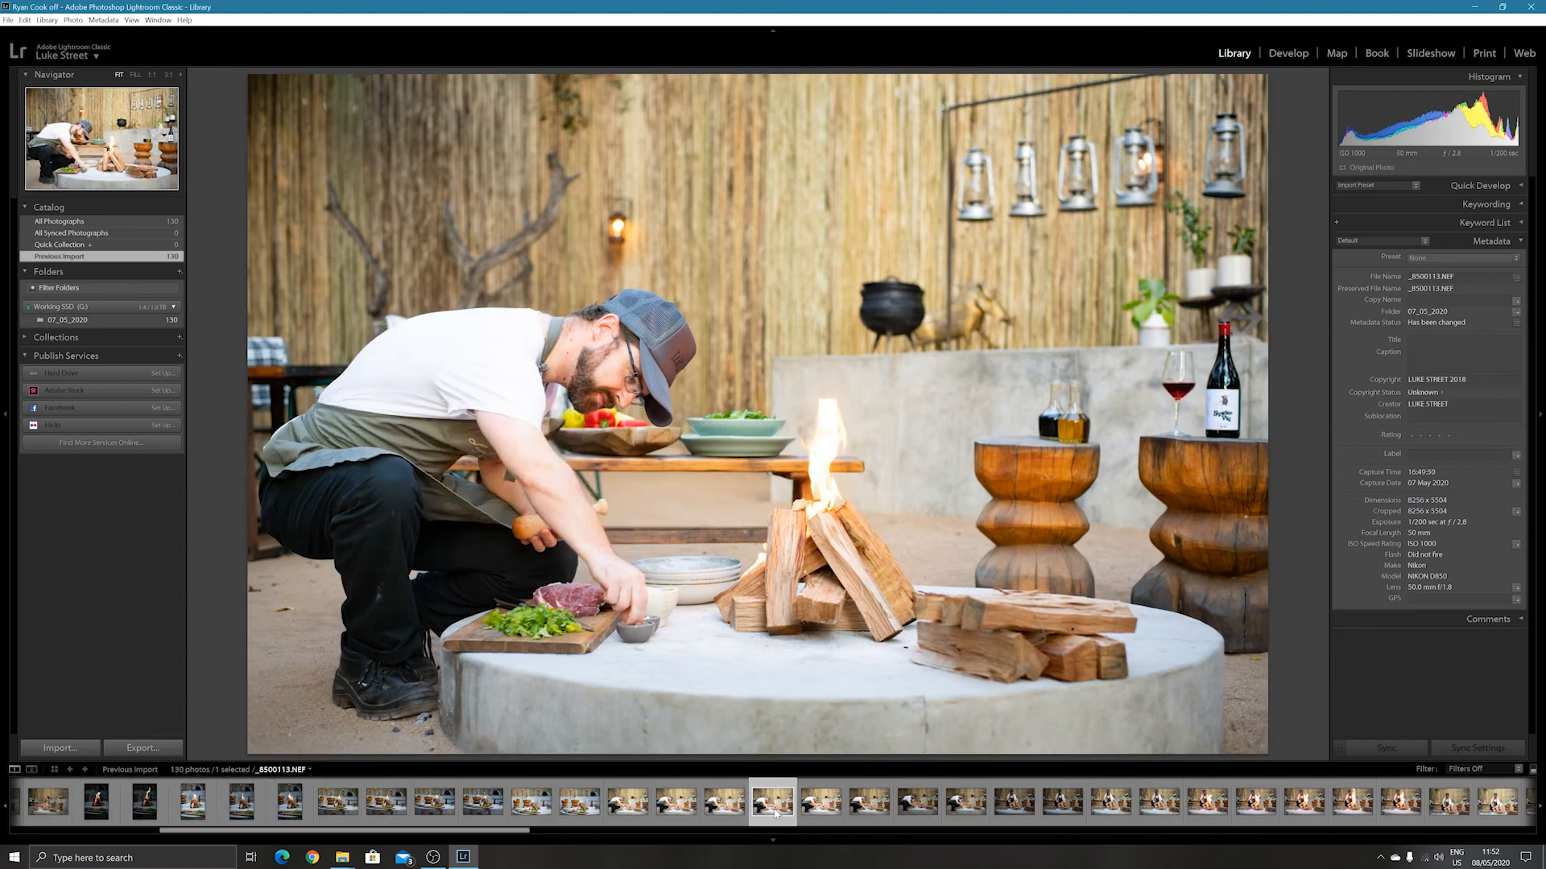
{"action": "key", "text": "Right"}
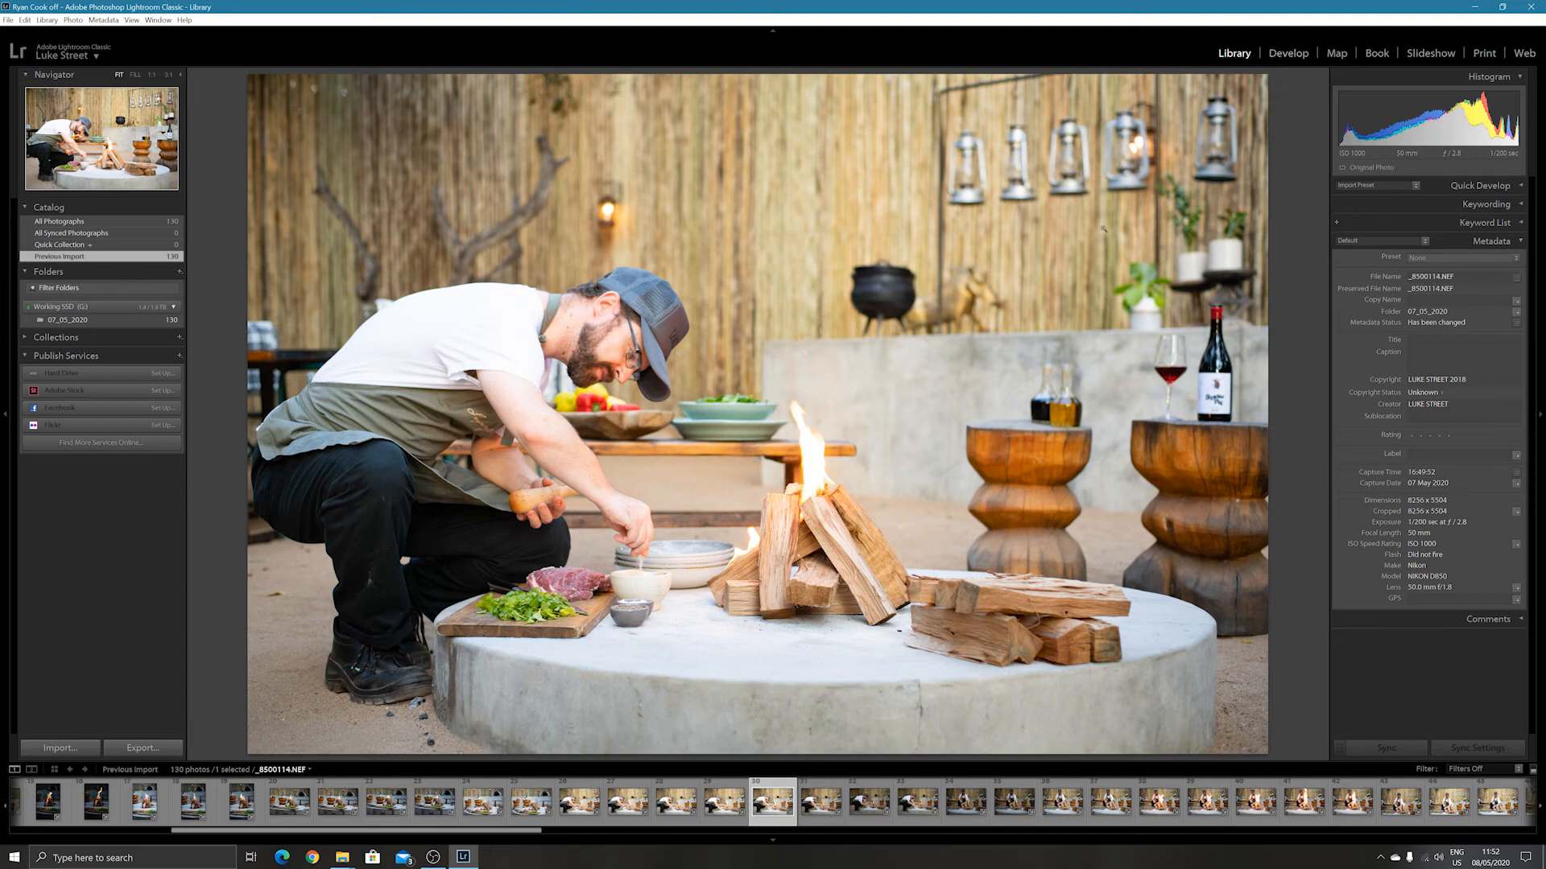
Compare _8500118.NEF with the frames that follow it and return to _8500118.NEF.
{"action": "left_click", "coordinate": [959, 805]}
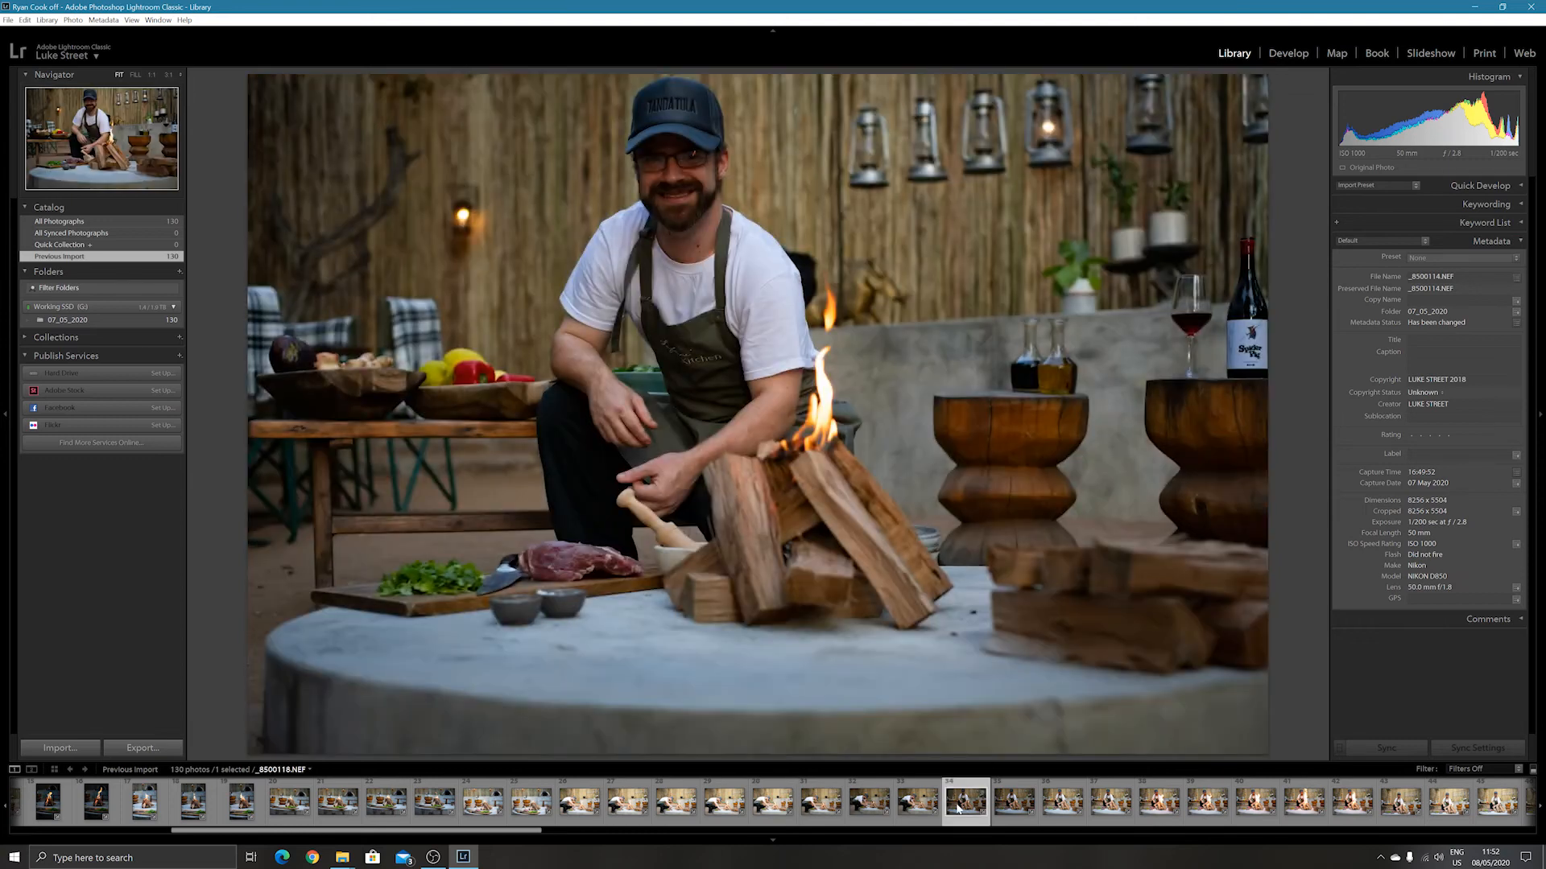
{"action": "key", "text": "Right"}
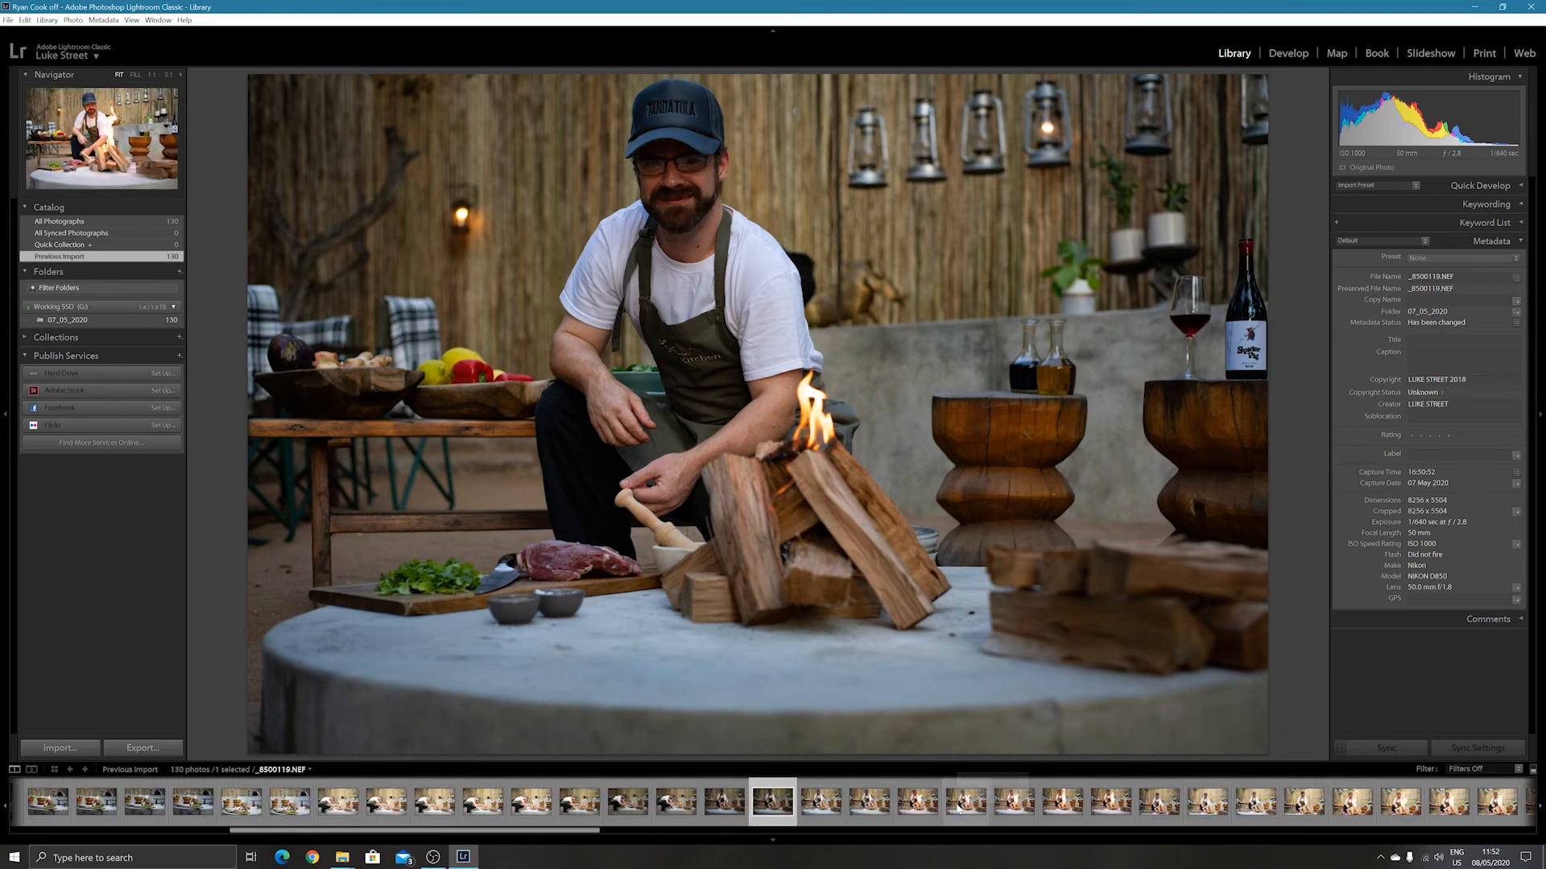
{"action": "key", "text": "Right"}
{"action": "key", "text": "Left"}
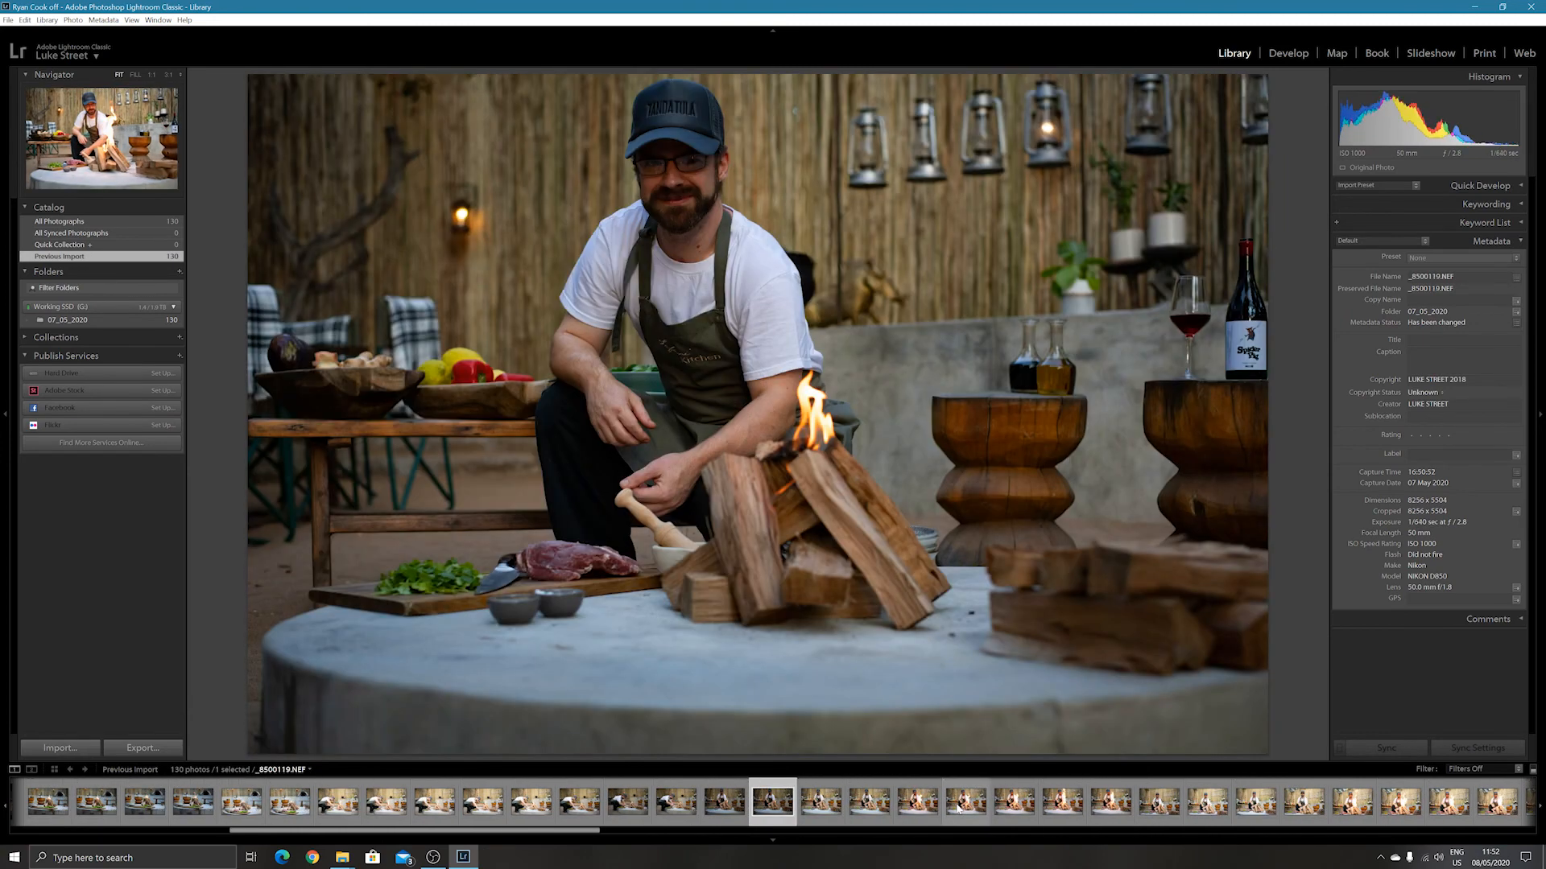
{"action": "key", "text": "Left"}
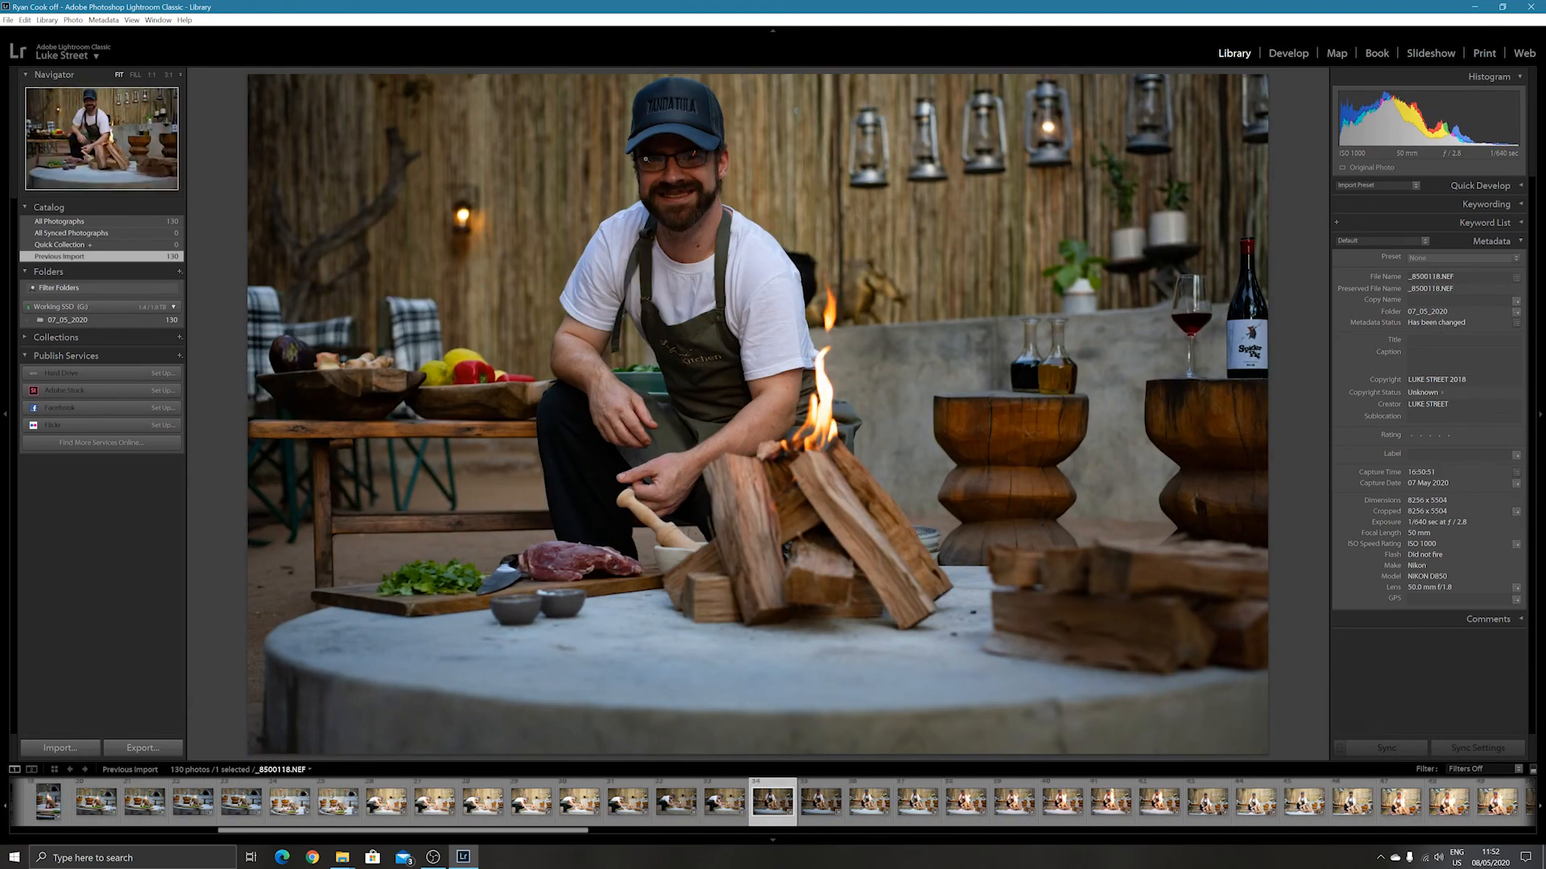
Bring _8500118.NEF into the Develop module and set its sharpening to Amount 60, Radius 1.8 and Masking 79.
{"action": "left_click", "coordinate": [1288, 53]}
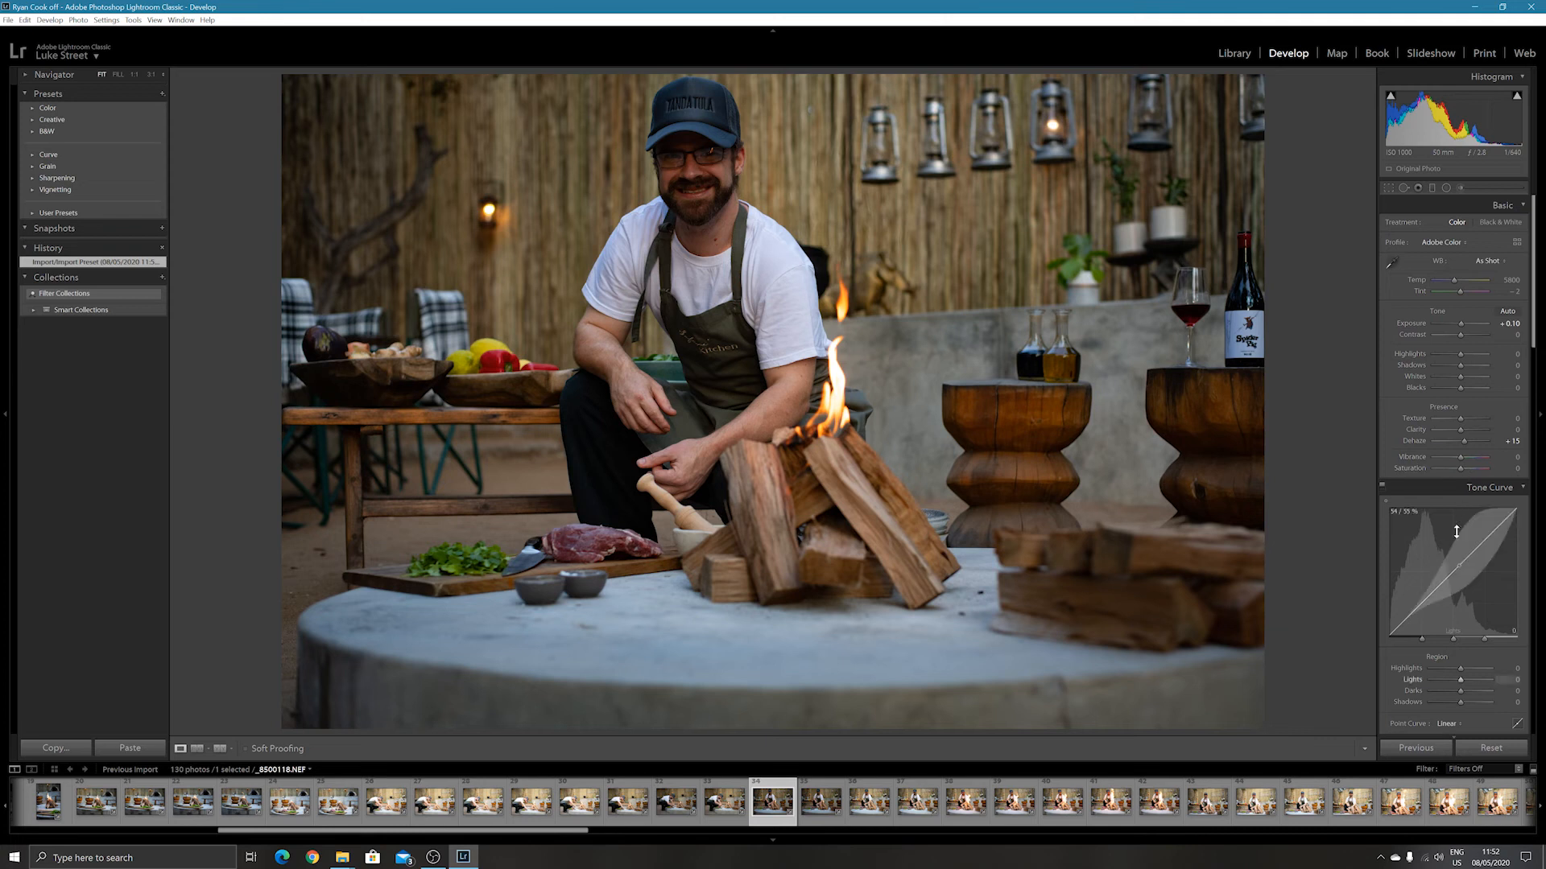
{"action": "scroll", "coordinate": [1441, 588], "scroll_direction": "down", "scroll_amount": 15}
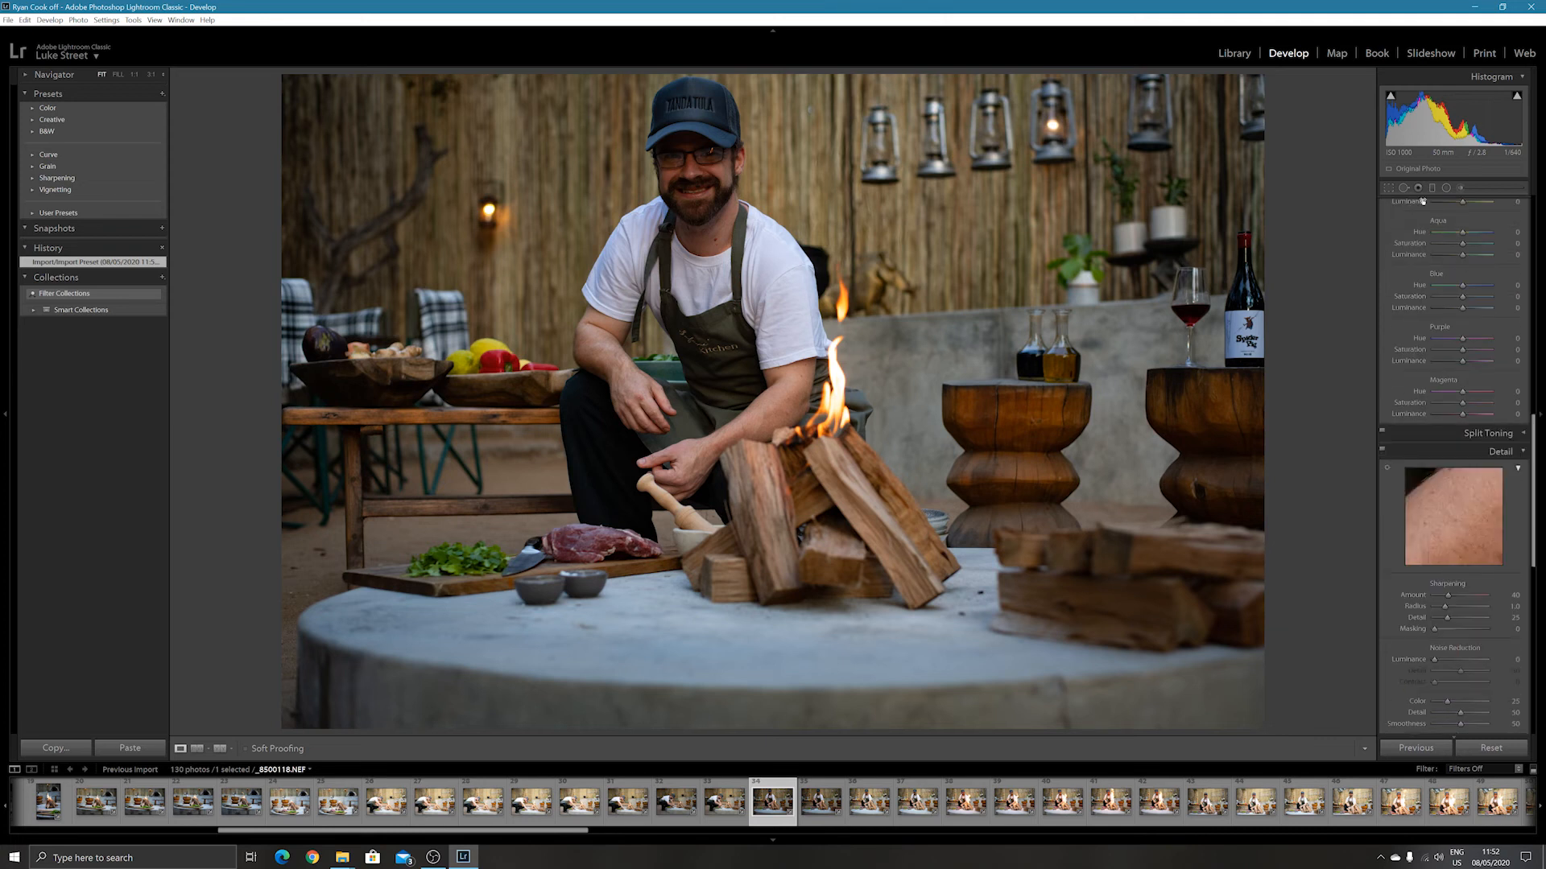
{"action": "scroll", "coordinate": [1461, 370], "scroll_direction": "down", "scroll_amount": 15}
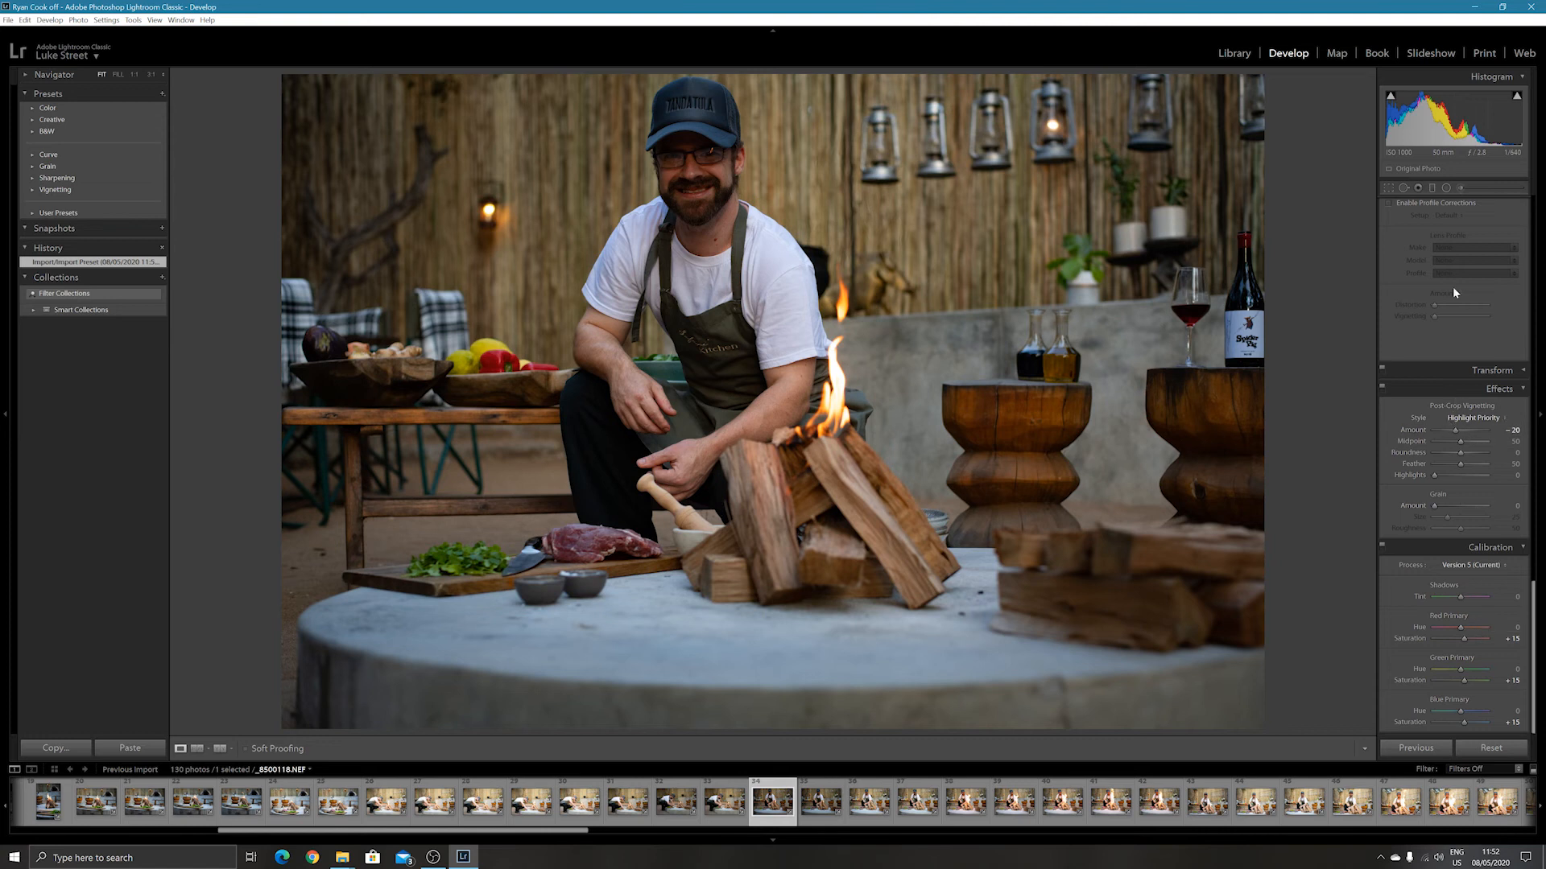
{"action": "scroll", "coordinate": [1454, 293], "scroll_direction": "up", "scroll_amount": 8}
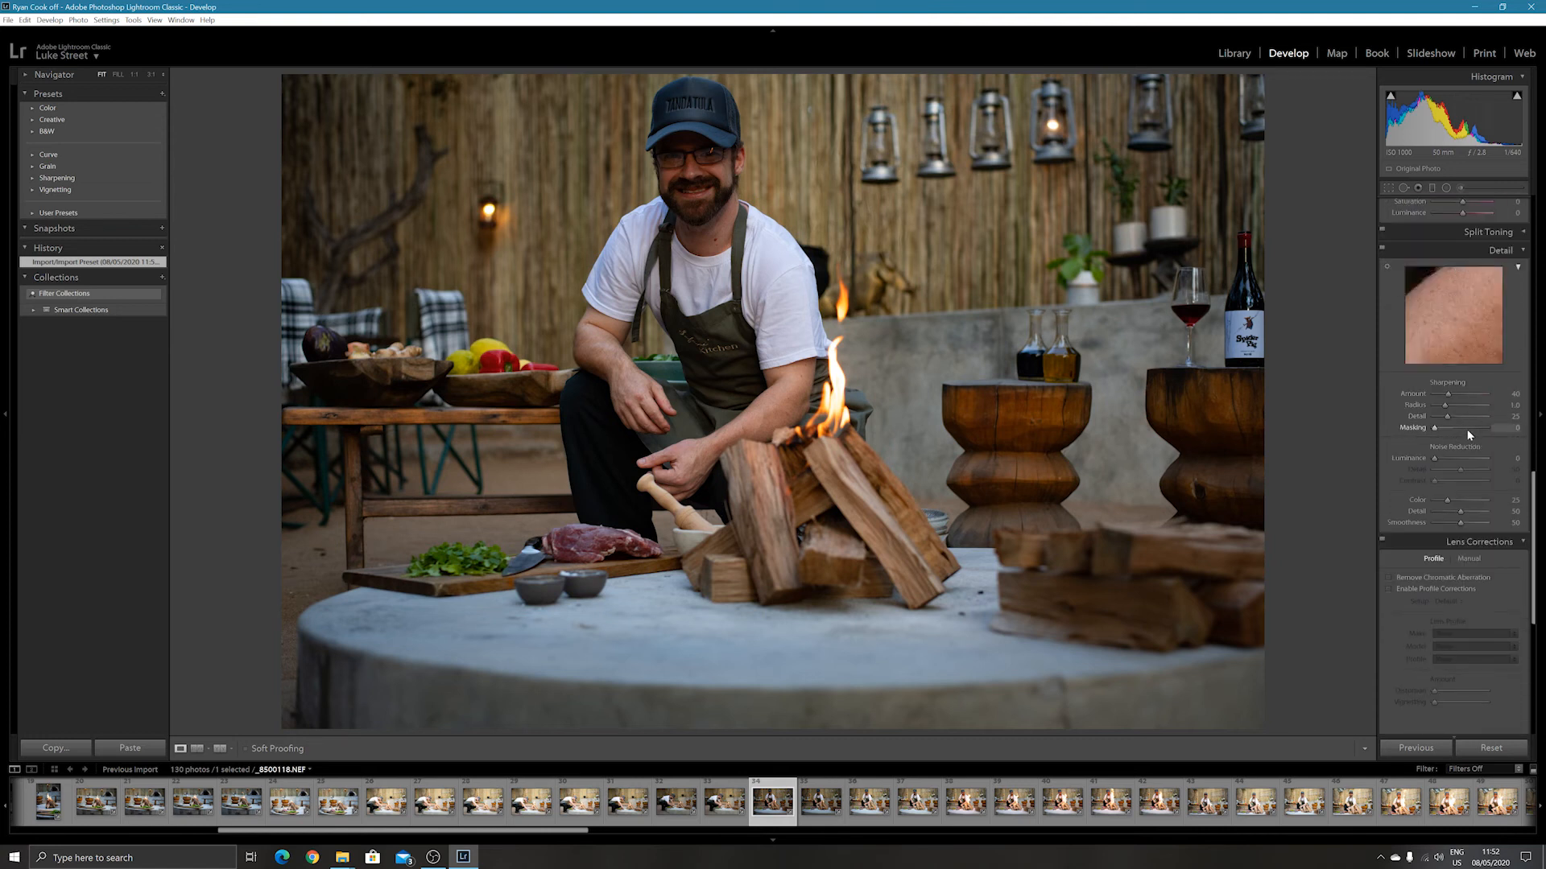
{"action": "left_click", "coordinate": [1434, 429], "text": "alt"}
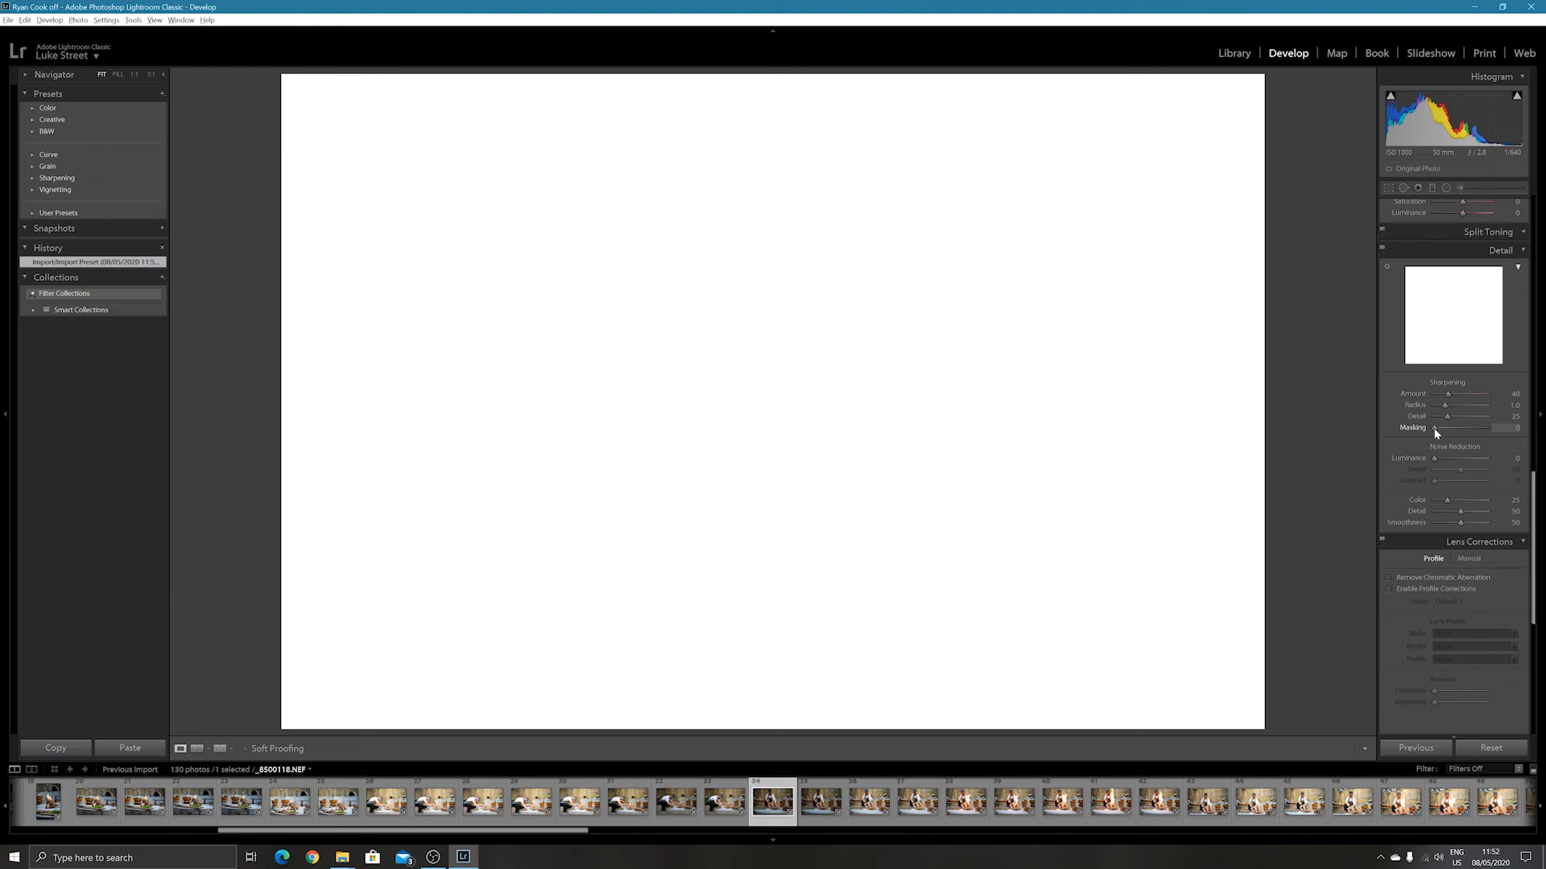
{"action": "left_click_drag", "start_coordinate": [1435, 430], "coordinate": [1476, 429]}
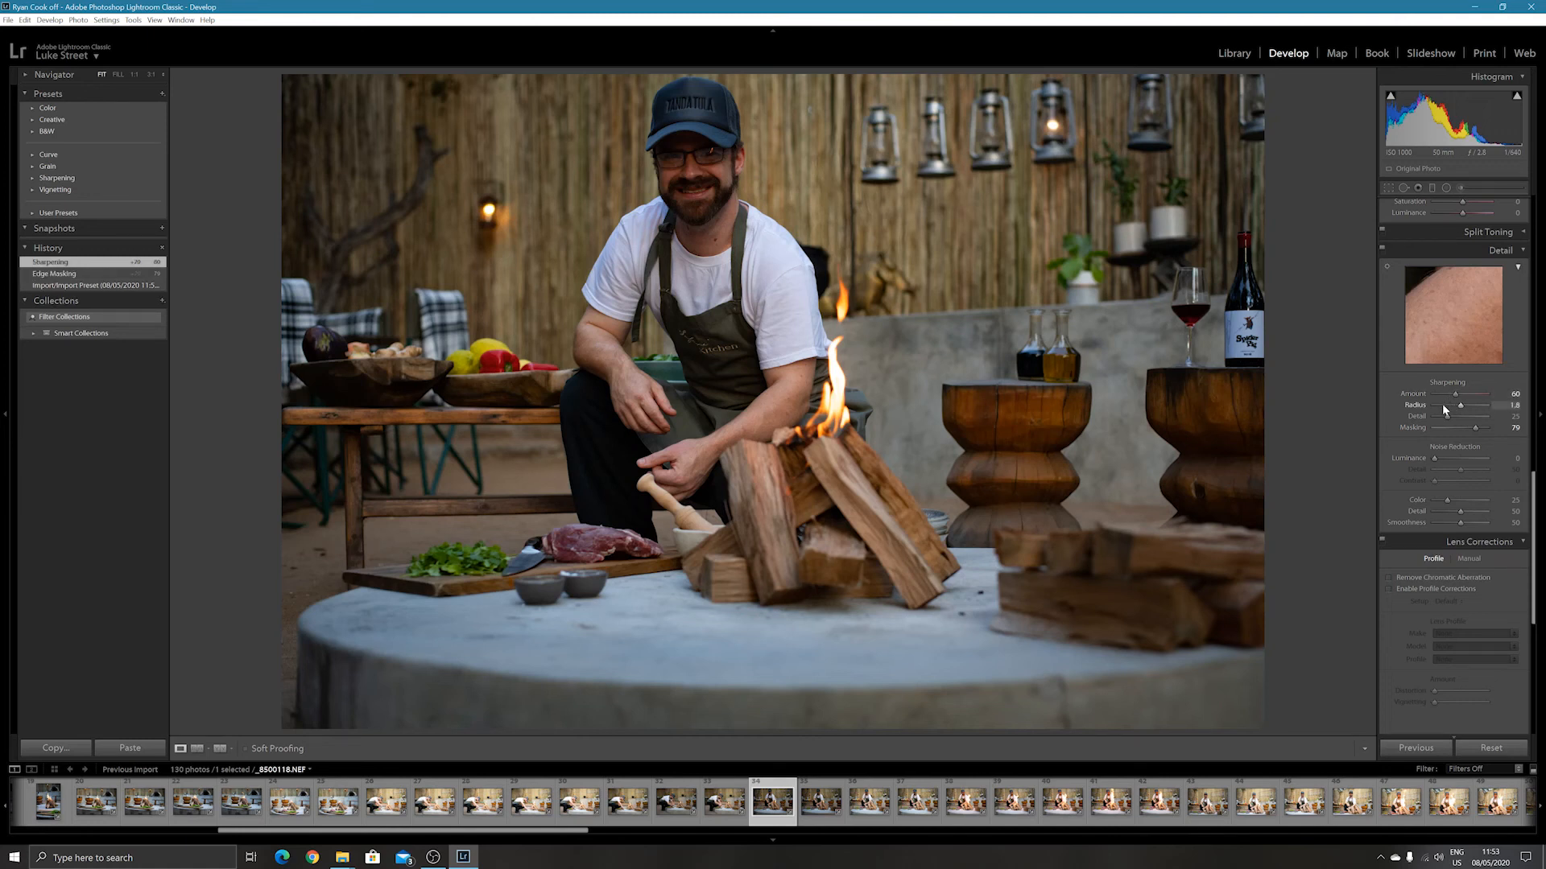
Inspect the man's face and cap at 1:1 magnification to check the sharpening, and return to the full photo.
{"action": "scroll", "coordinate": [1399, 371], "scroll_direction": "up", "scroll_amount": 10}
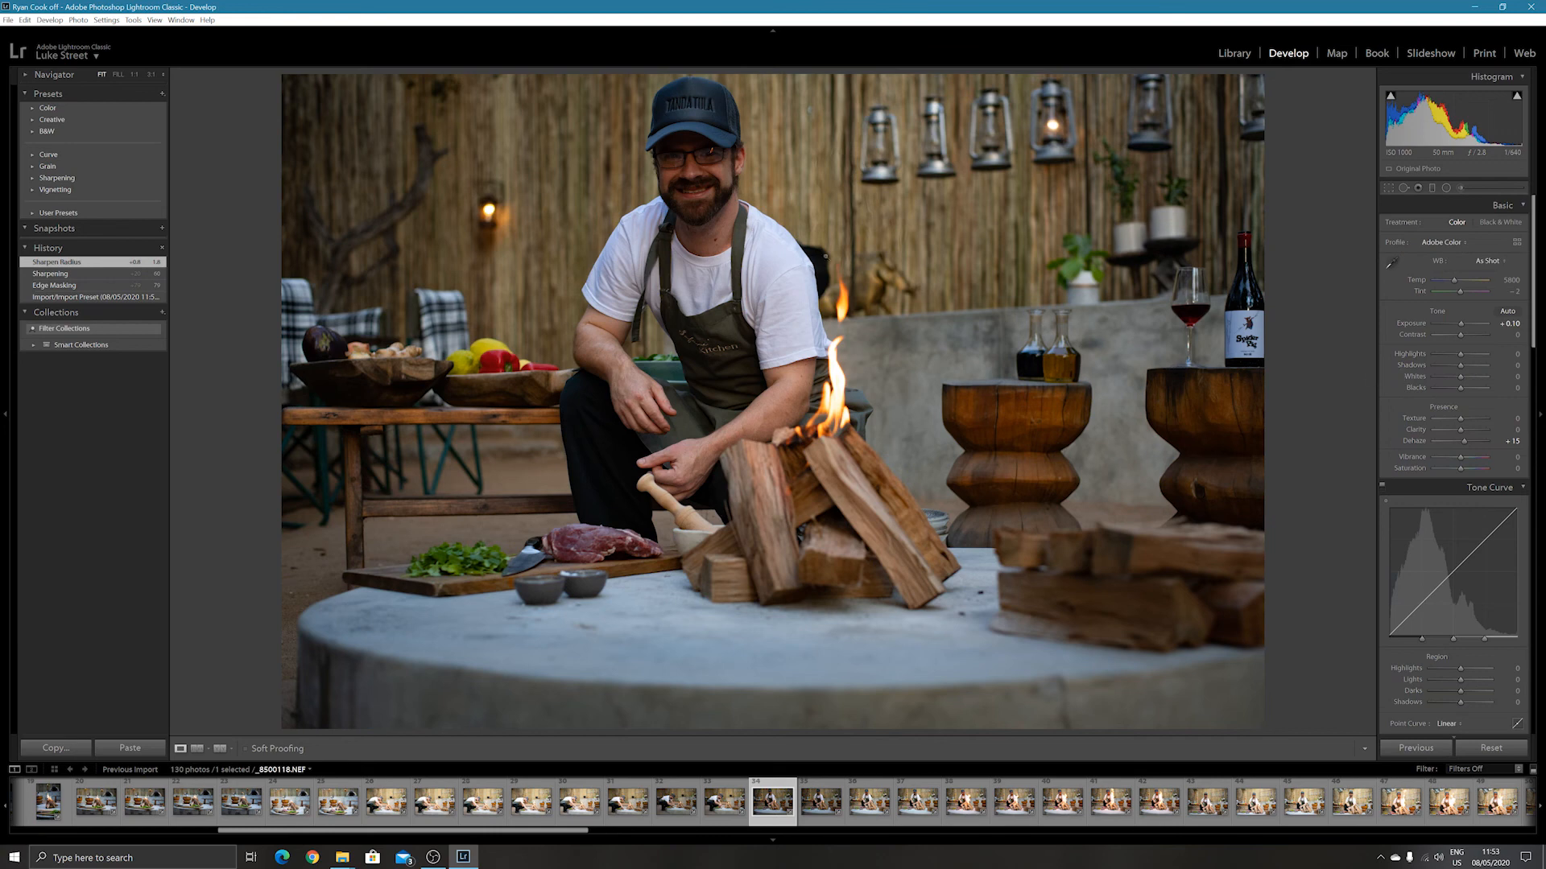
{"action": "left_click", "coordinate": [684, 170]}
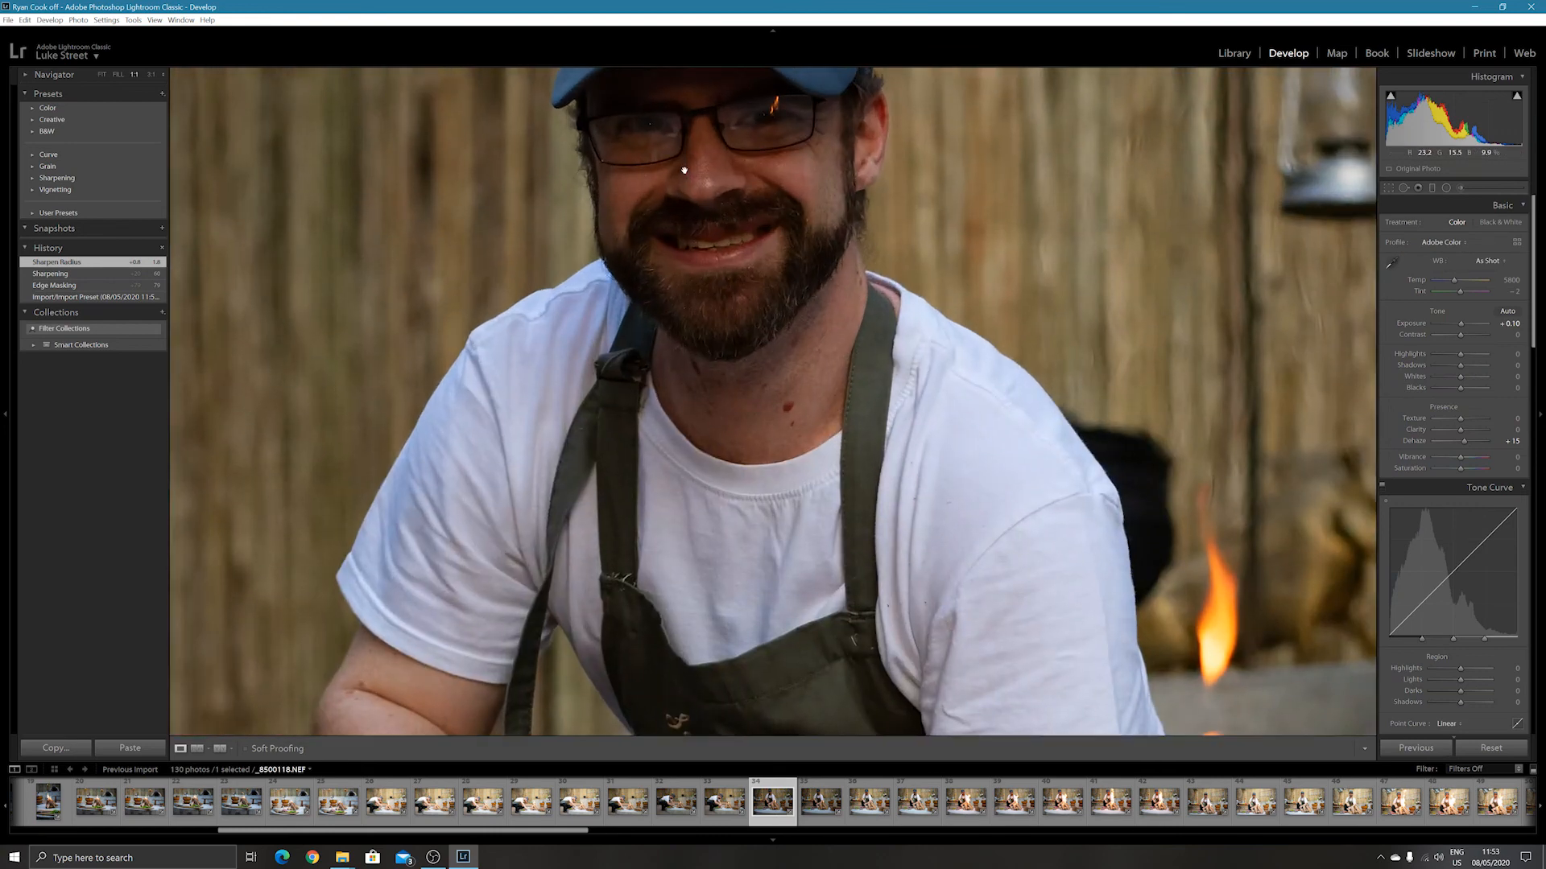
{"action": "left_click_drag", "start_coordinate": [684, 169], "coordinate": [696, 253]}
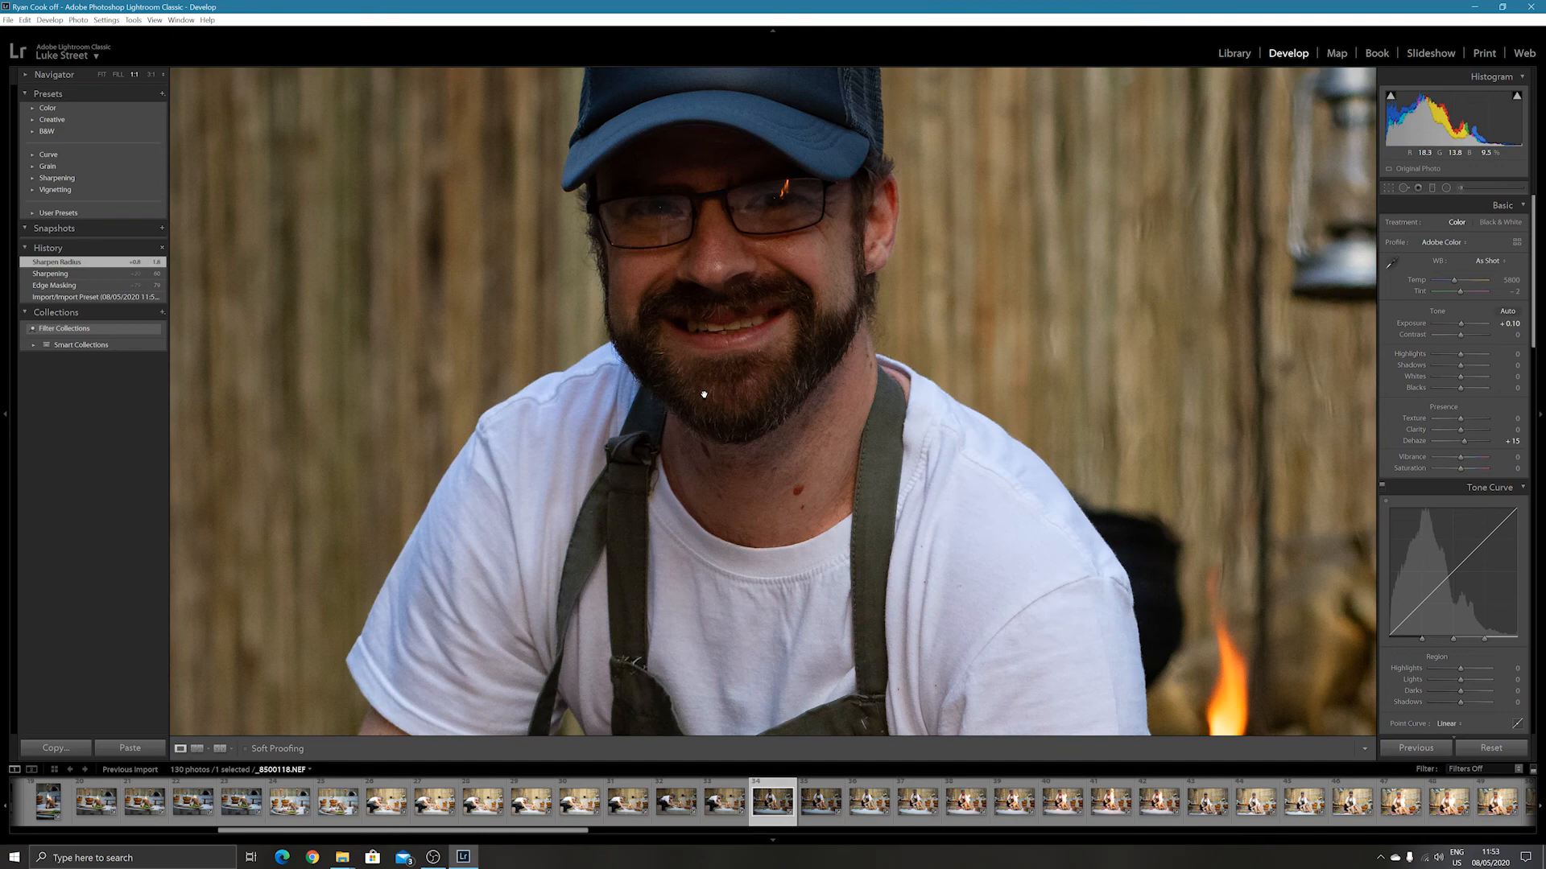
{"action": "left_click", "coordinate": [687, 271]}
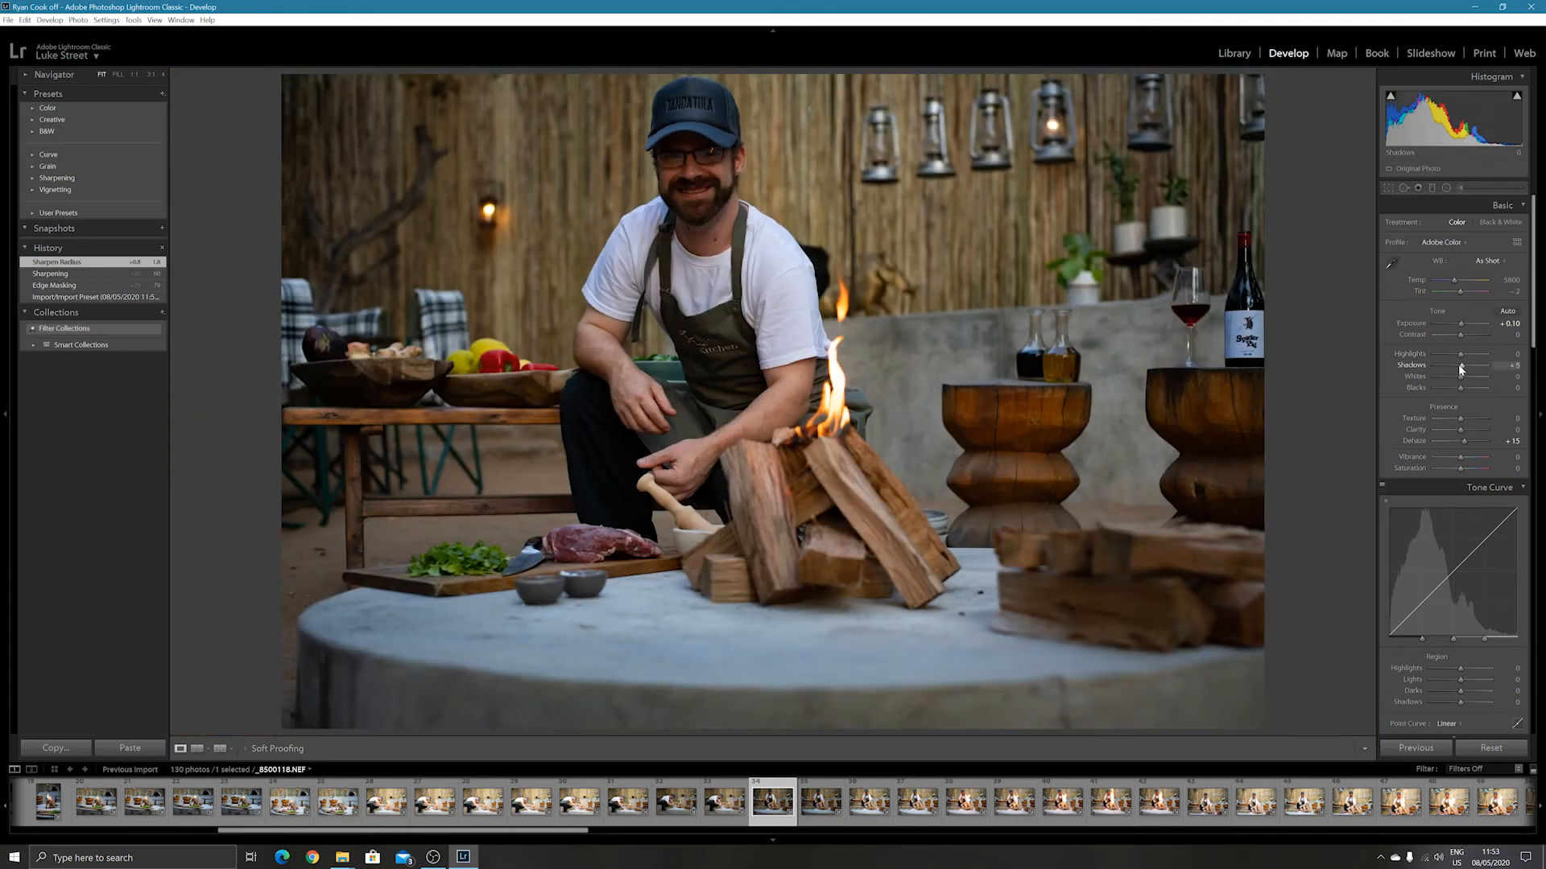
Lift the photo's Shadows to +81 and set Highlights to +4 in the basic tone adjustments.
{"action": "left_click_drag", "start_coordinate": [1460, 369], "coordinate": [1461, 369]}
{"action": "key", "text": "Up"}
{"action": "key", "text": "Up"}
{"action": "key", "text": "Up"}
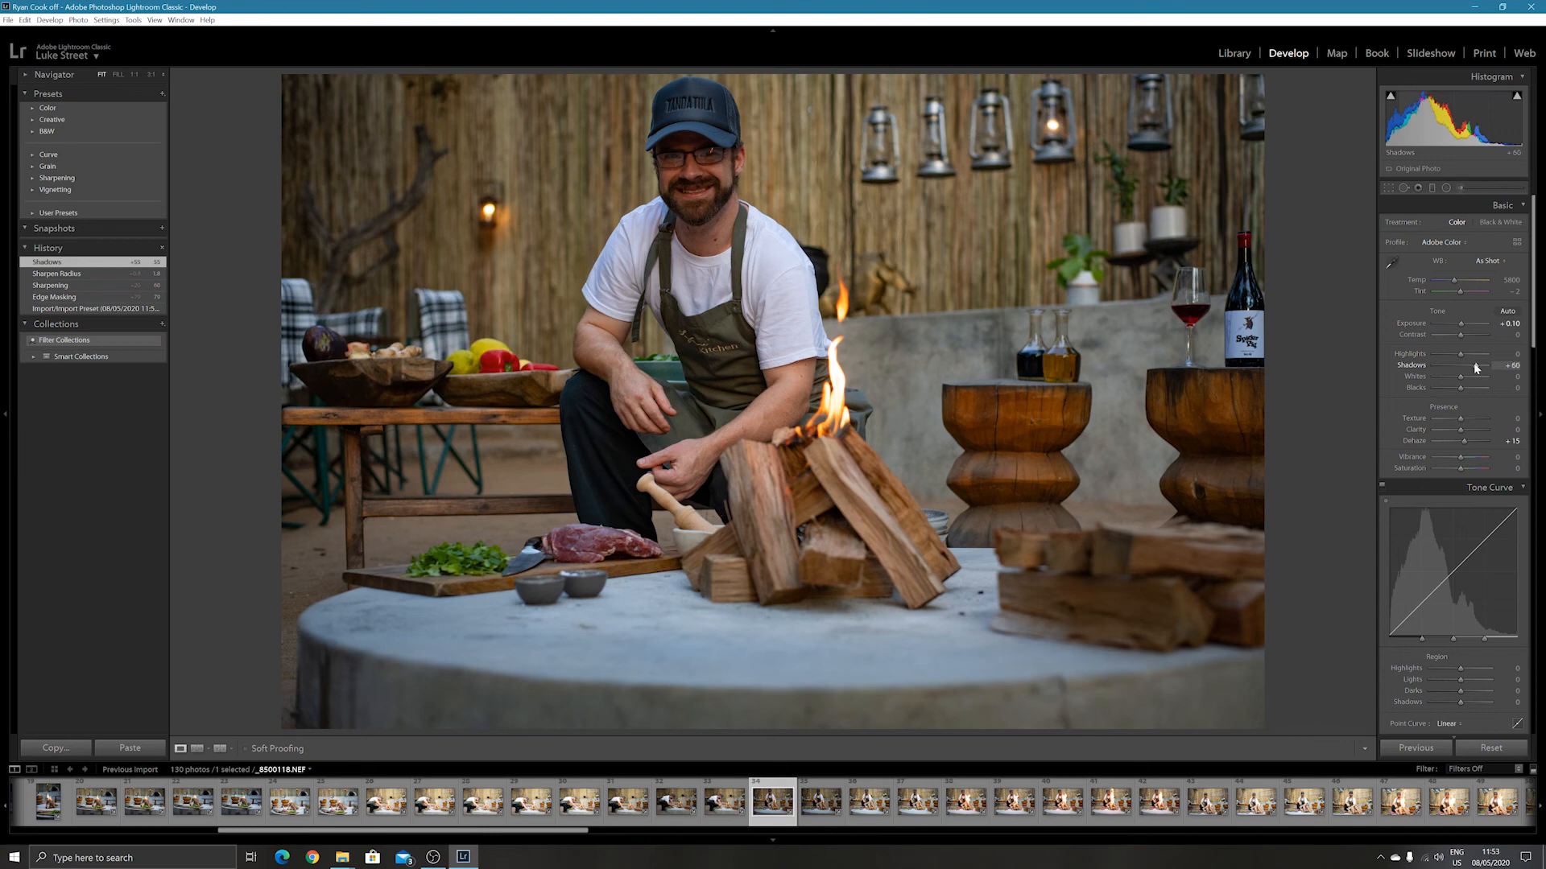
{"action": "left_click_drag", "start_coordinate": [1477, 368], "coordinate": [1517, 370]}
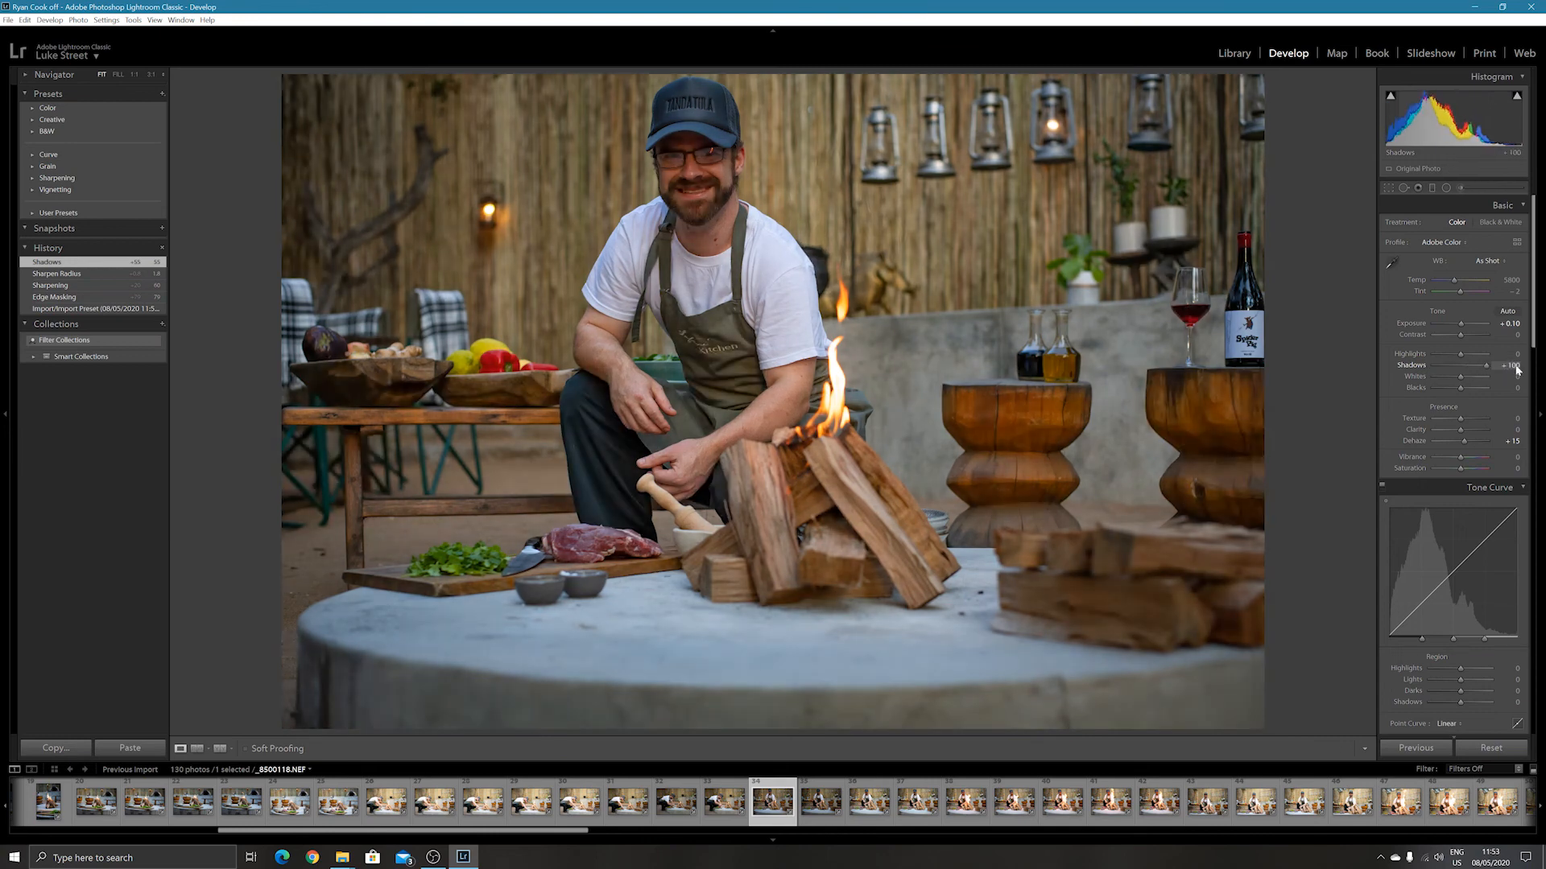
{"action": "left_click_drag", "start_coordinate": [1516, 368], "coordinate": [1419, 355]}
{"action": "left_click_drag", "start_coordinate": [1381, 351], "coordinate": [1462, 354]}
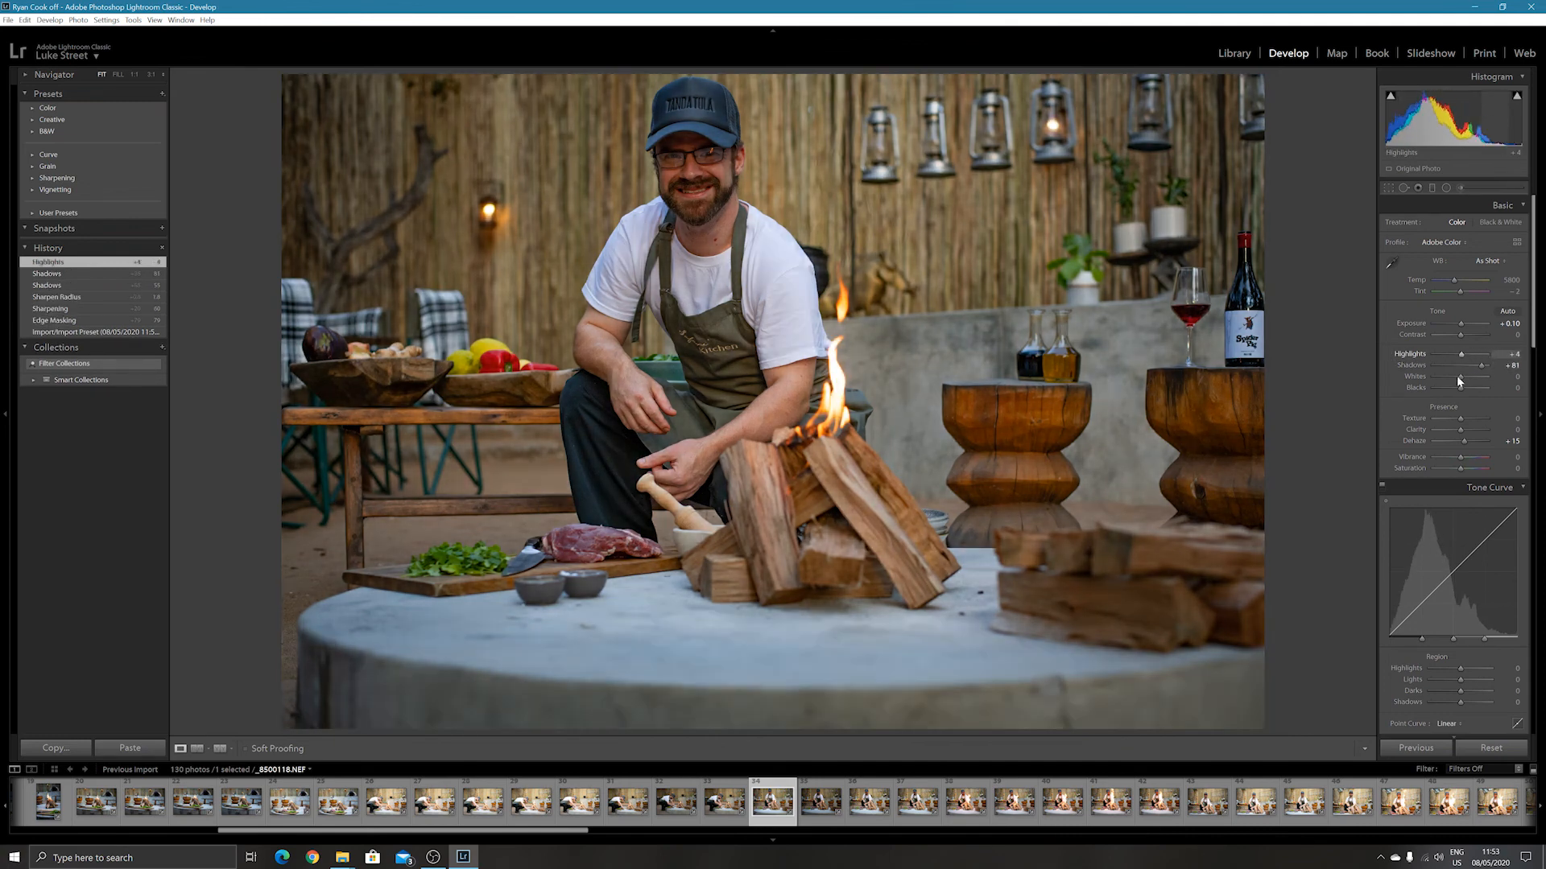
Try a Vibrance adjustment on the photo and reset it to 0.
{"action": "mouse_move", "coordinate": [1461, 461]}
{"action": "left_mouse_down"}
{"action": "mouse_move", "coordinate": [1539, 456]}
{"action": "mouse_move", "coordinate": [1405, 455]}
{"action": "mouse_move", "coordinate": [1465, 458]}
{"action": "left_mouse_up"}
{"action": "double_click", "coordinate": [1466, 458]}
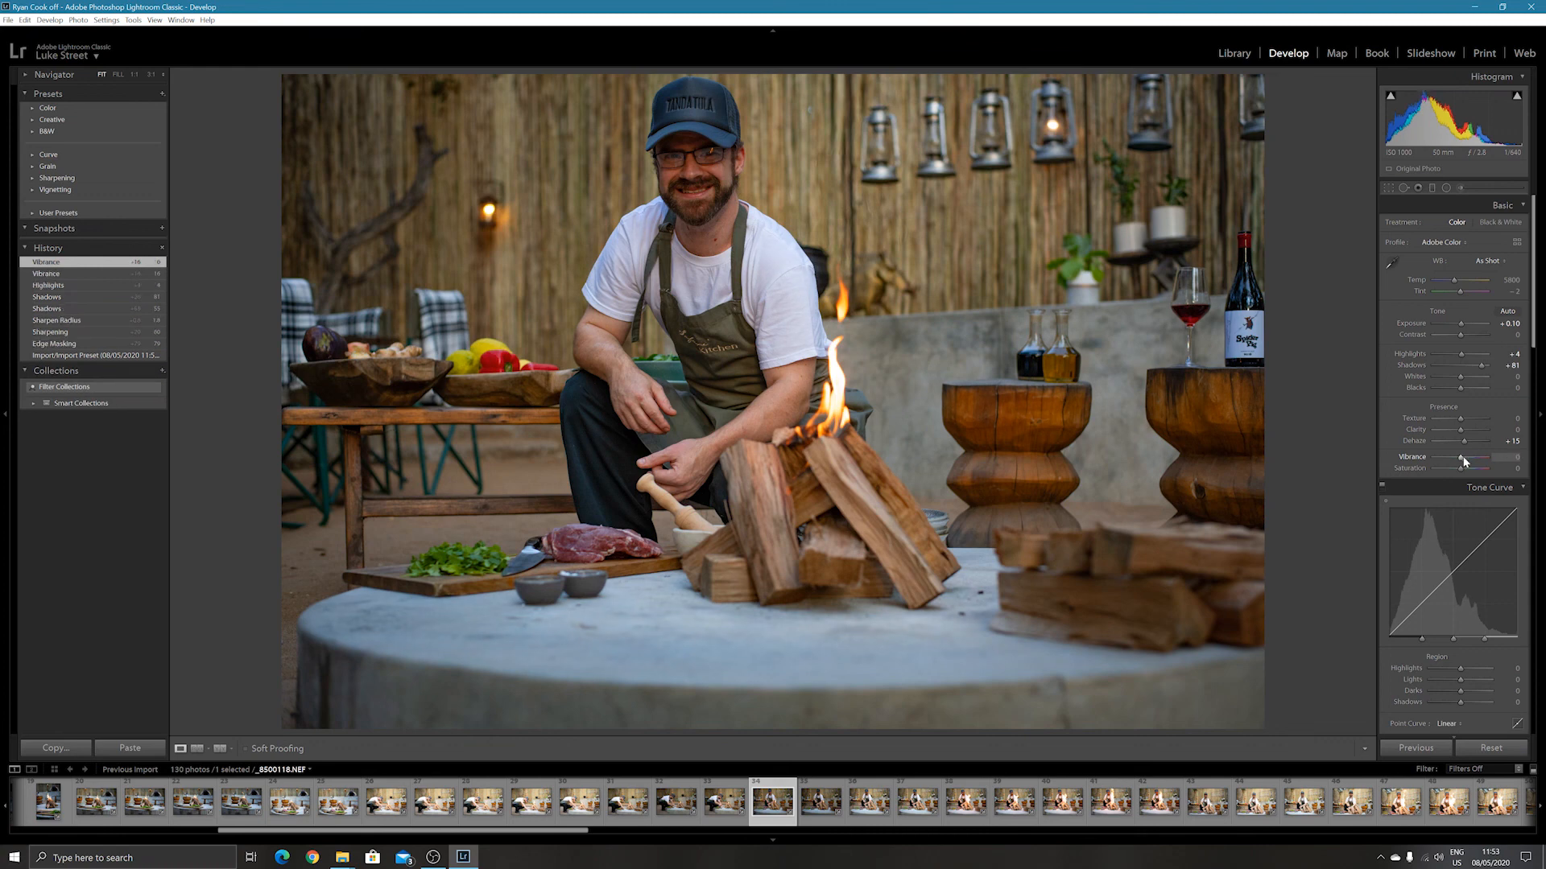